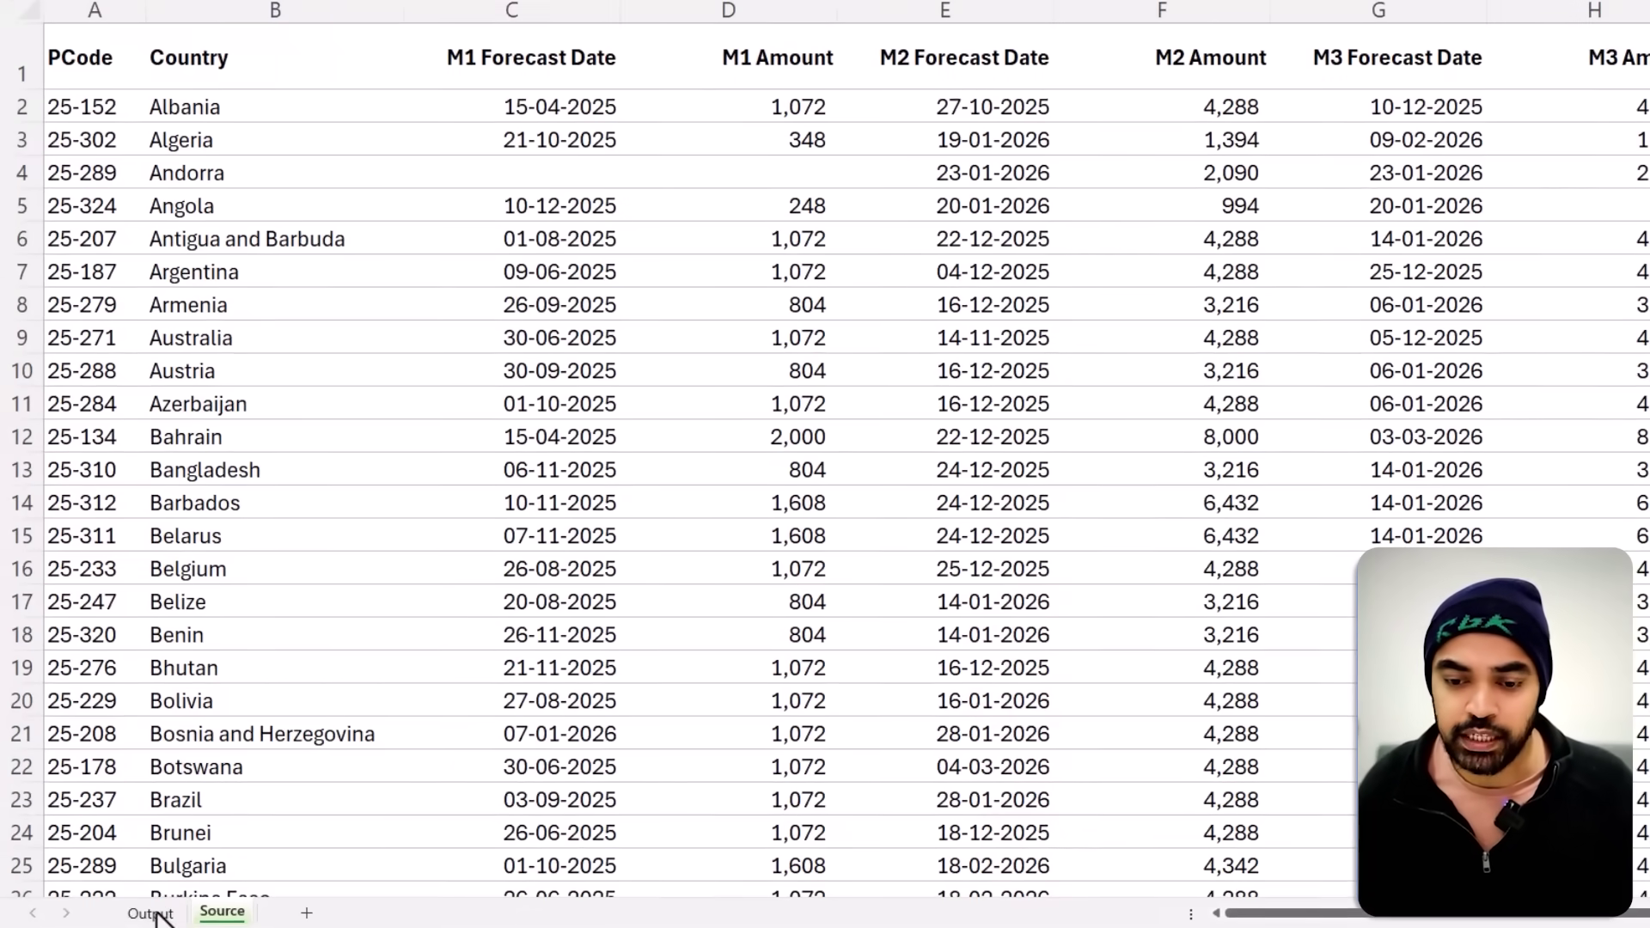
Step: View the Output sheet, then switch to Gemini and enter a prompt beginning "I have this excel file where the s"
click(155, 914)
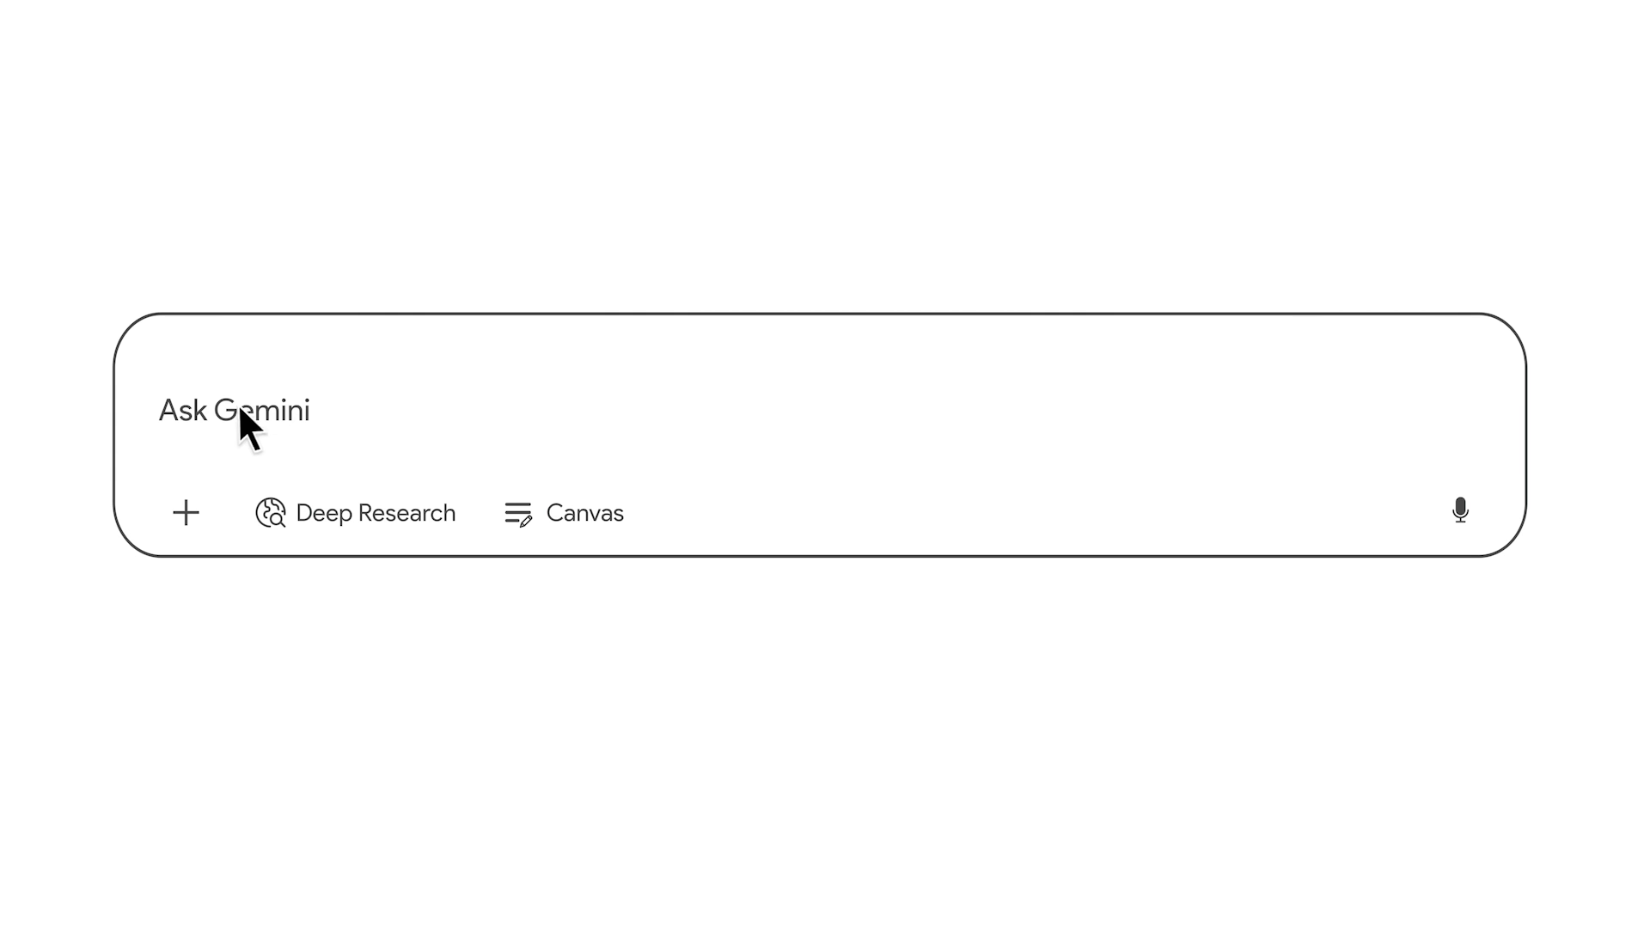
text(I have this excel file where the s)
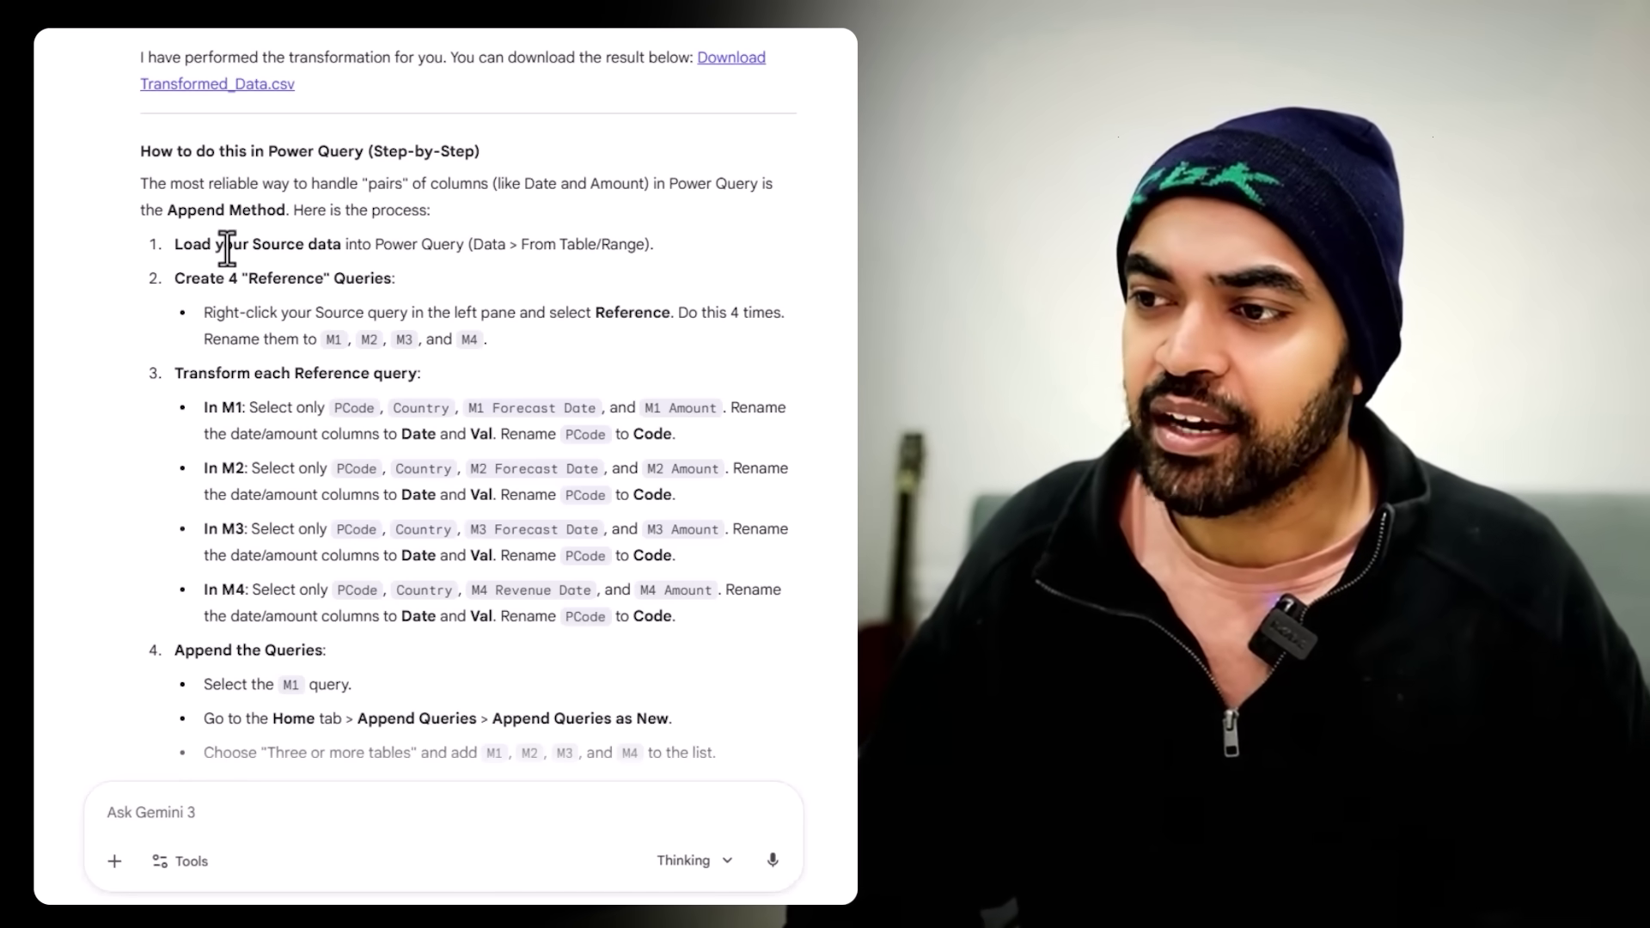
Step: Read Gemini's Power Query instructions on creating reference queries, selecting the M1 and M2 columns, and appending the queries
drag(246, 277, 331, 276)
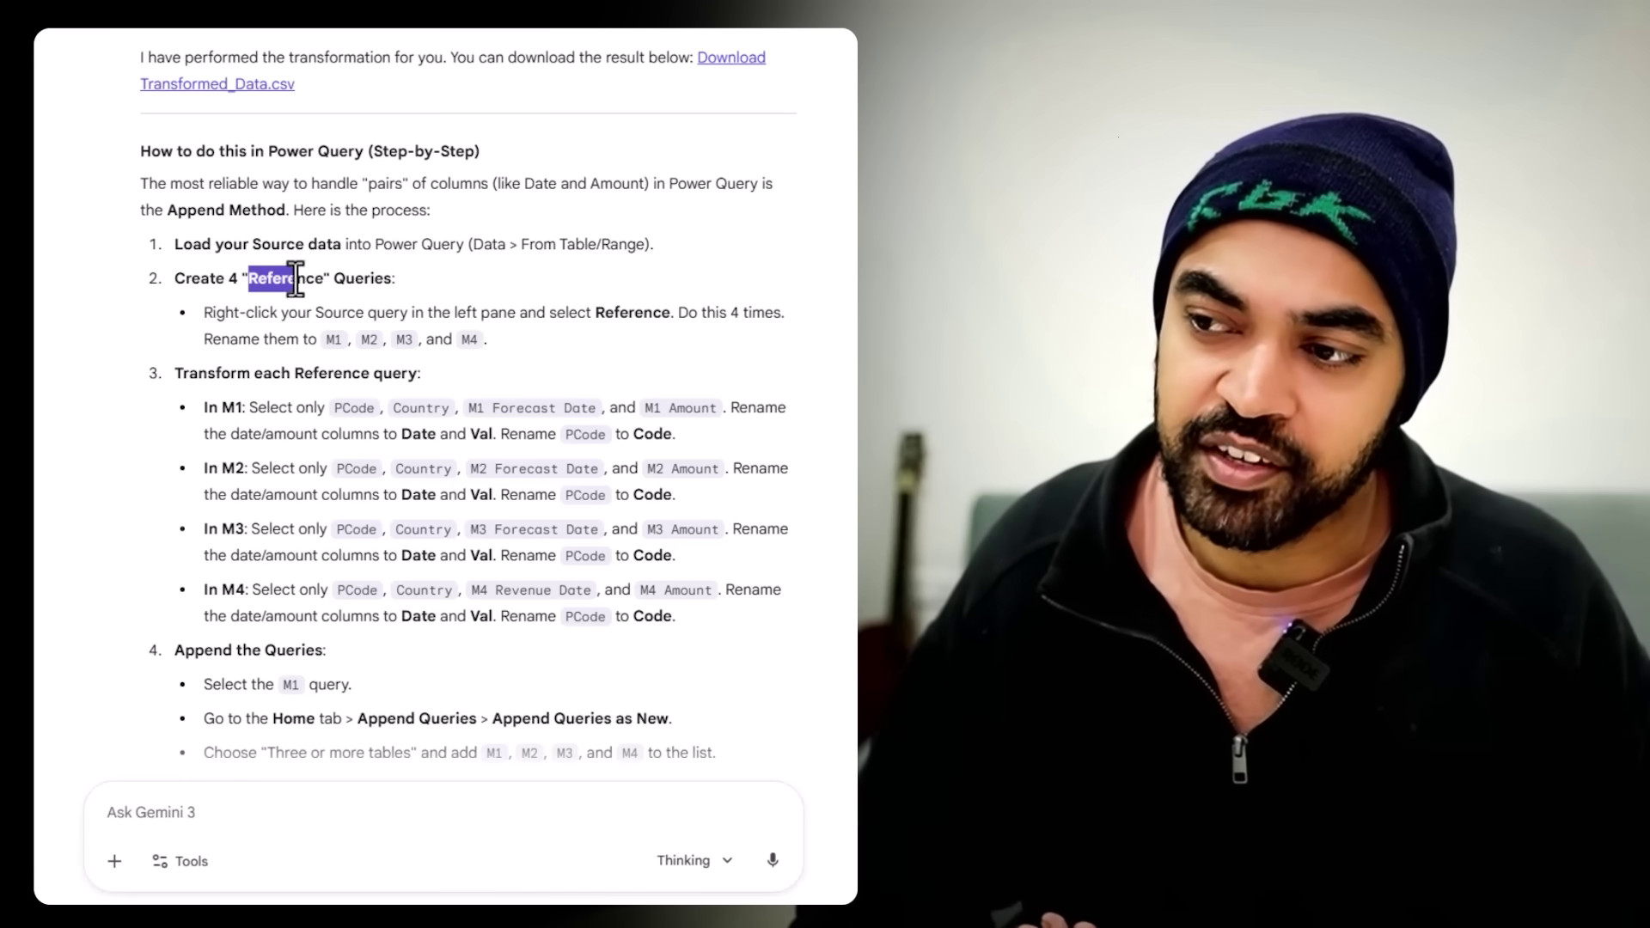
click(313, 276)
drag(242, 408, 317, 408)
drag(755, 408, 737, 407)
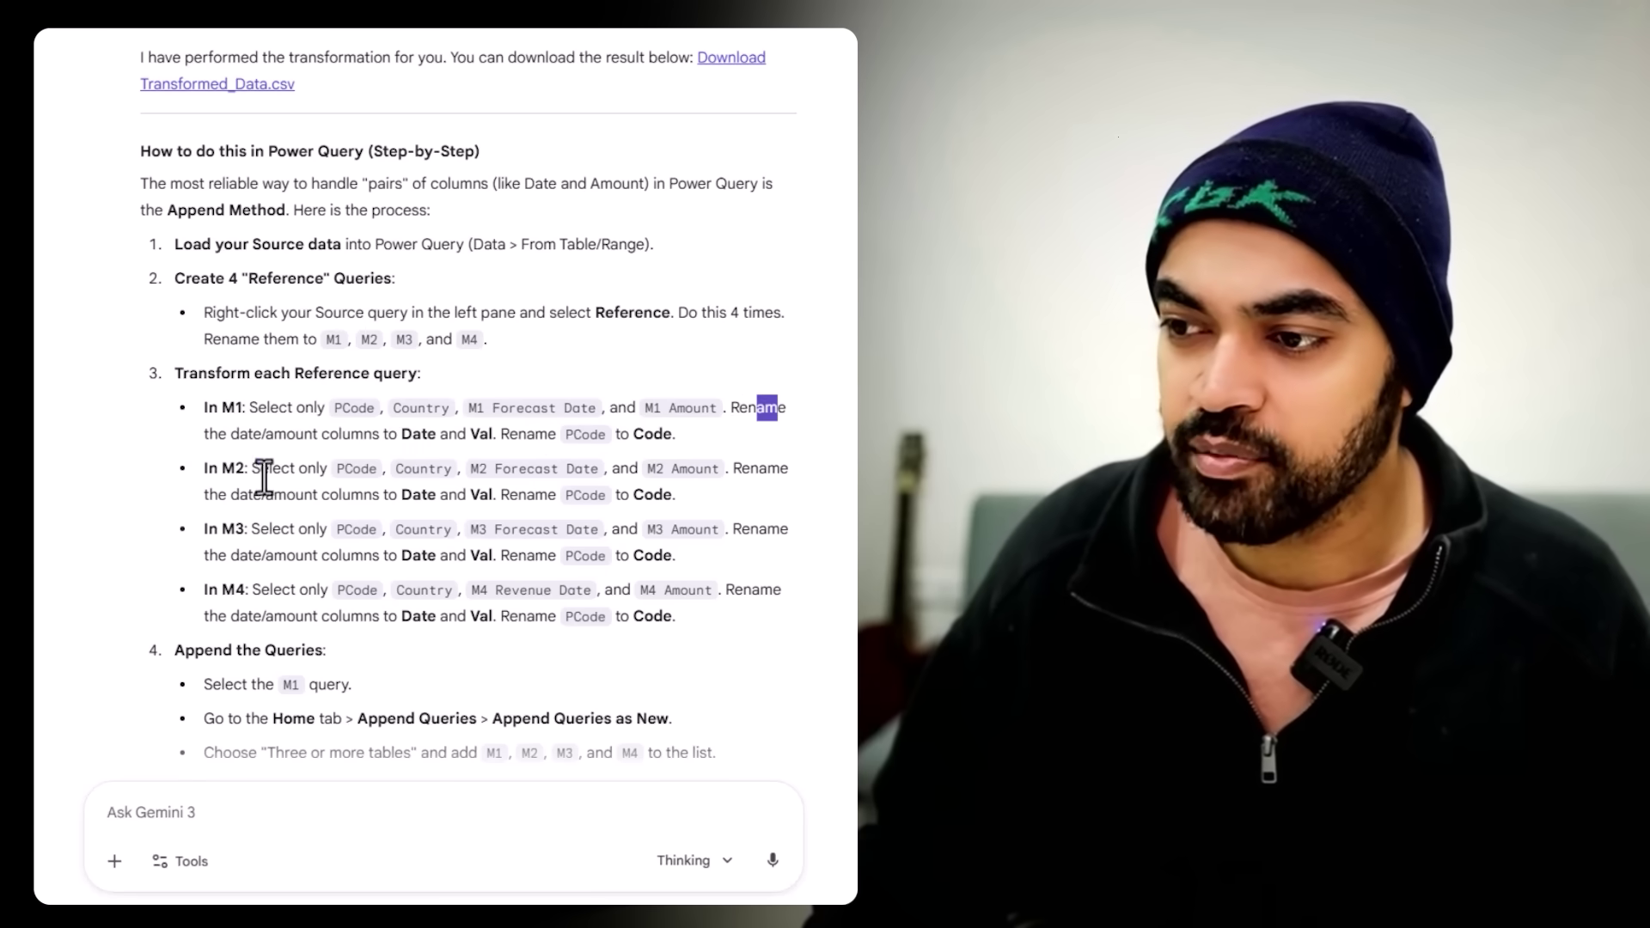
drag(235, 468, 280, 468)
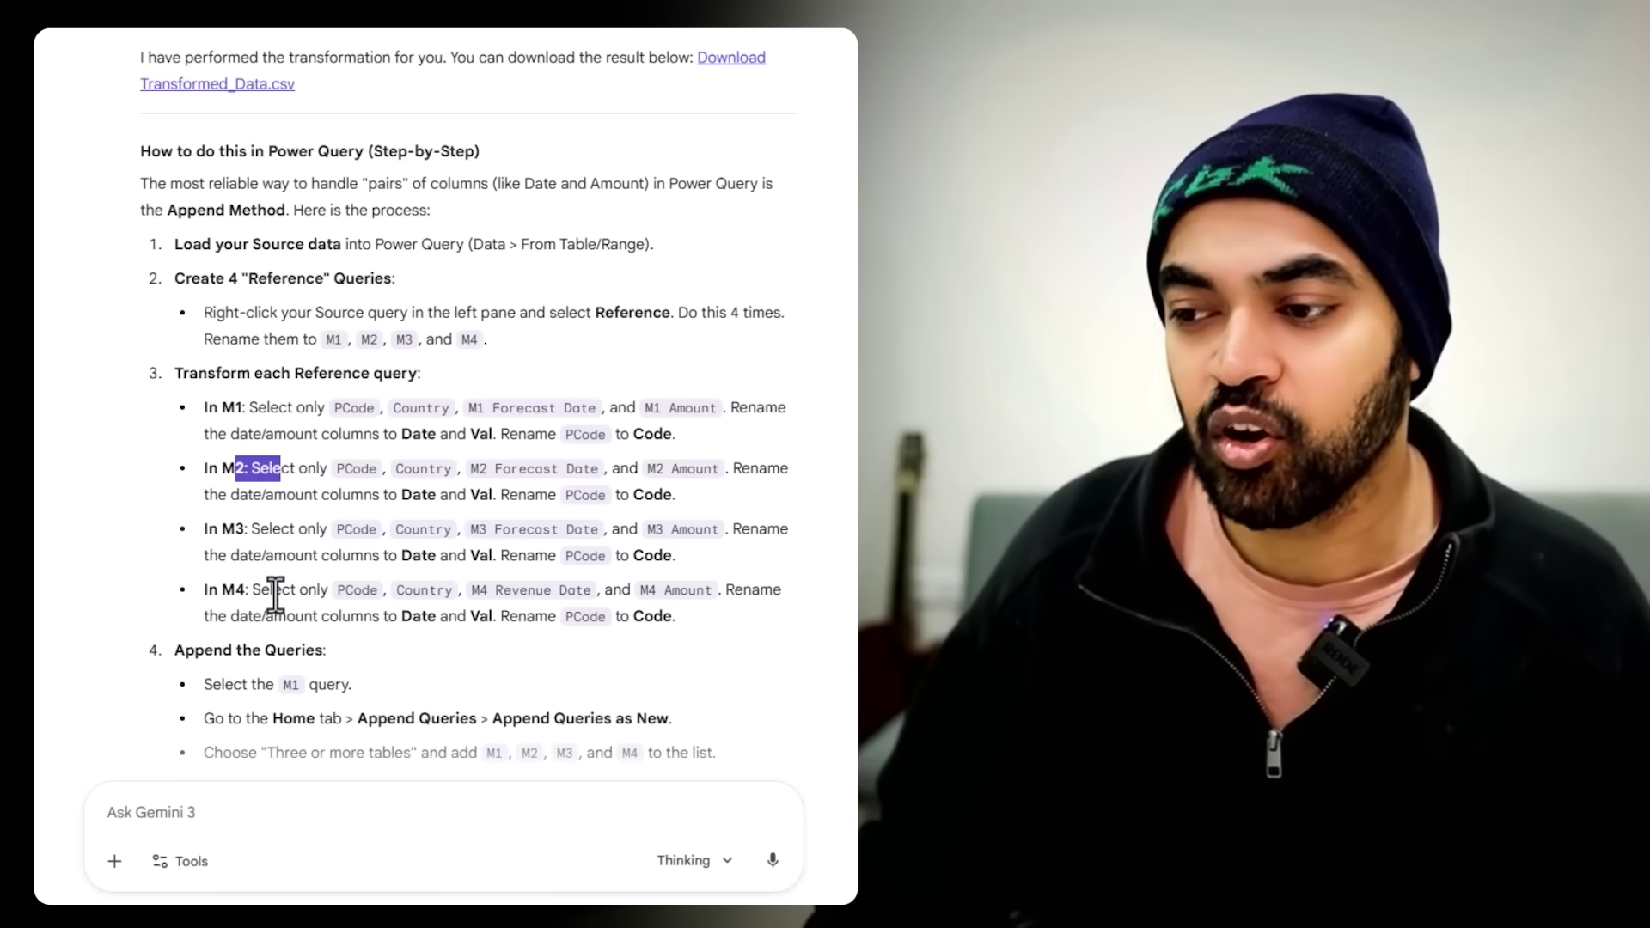
drag(222, 685, 299, 685)
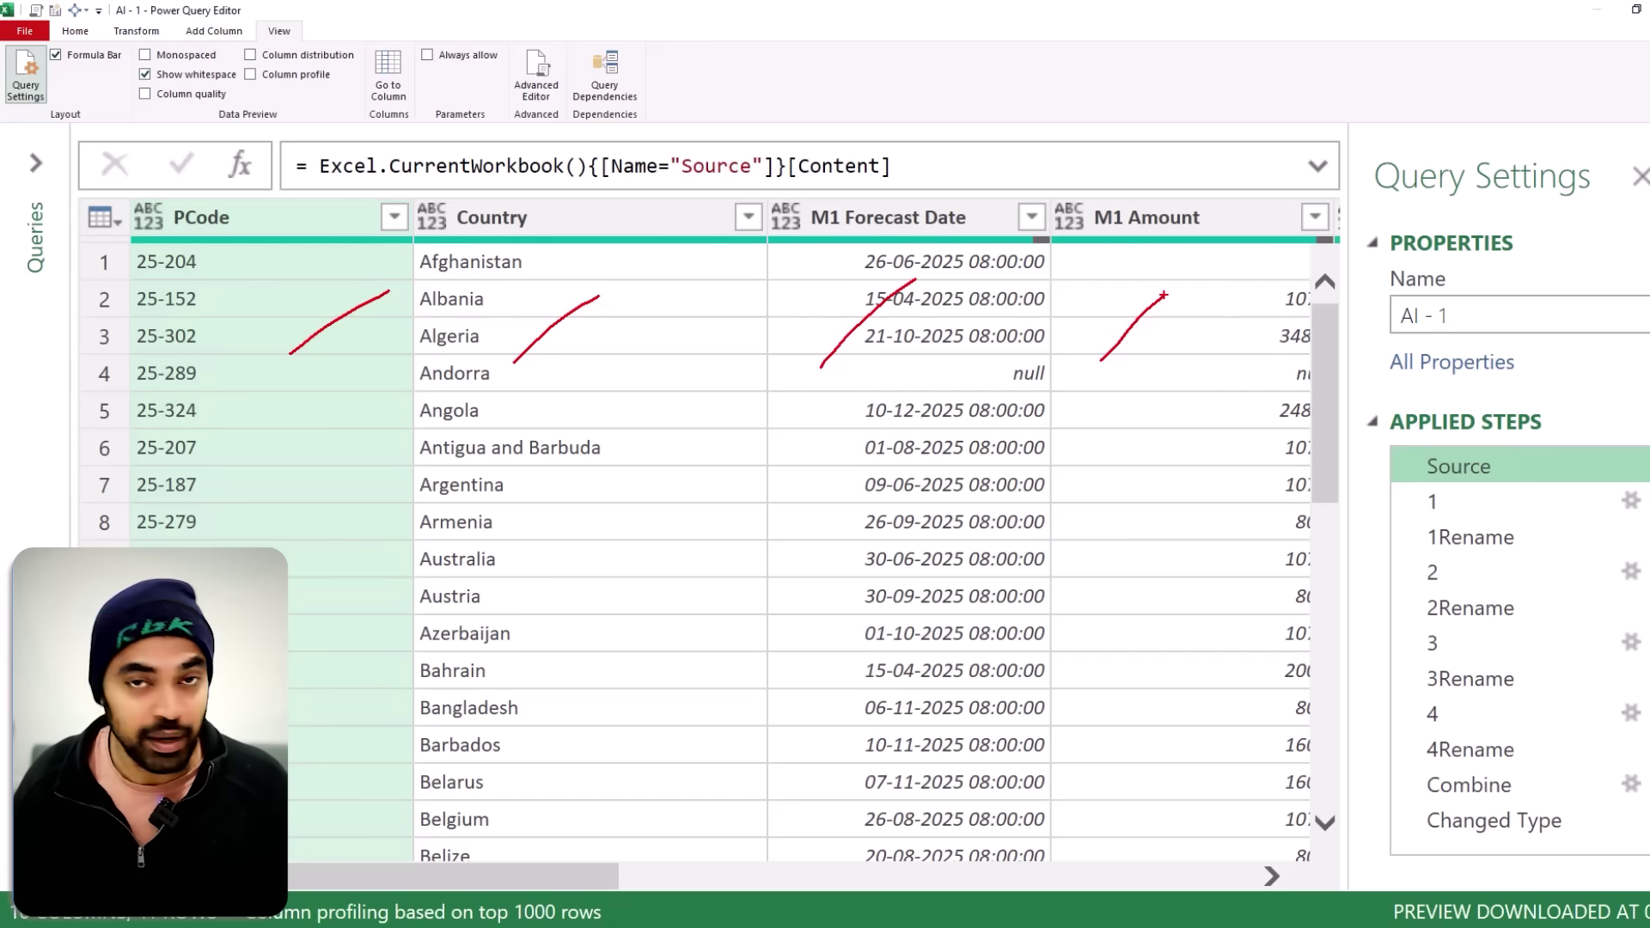
Step: In the Power Query Editor, examine the AI - 1 query's applied steps 1 and 1Rename
click(1440, 512)
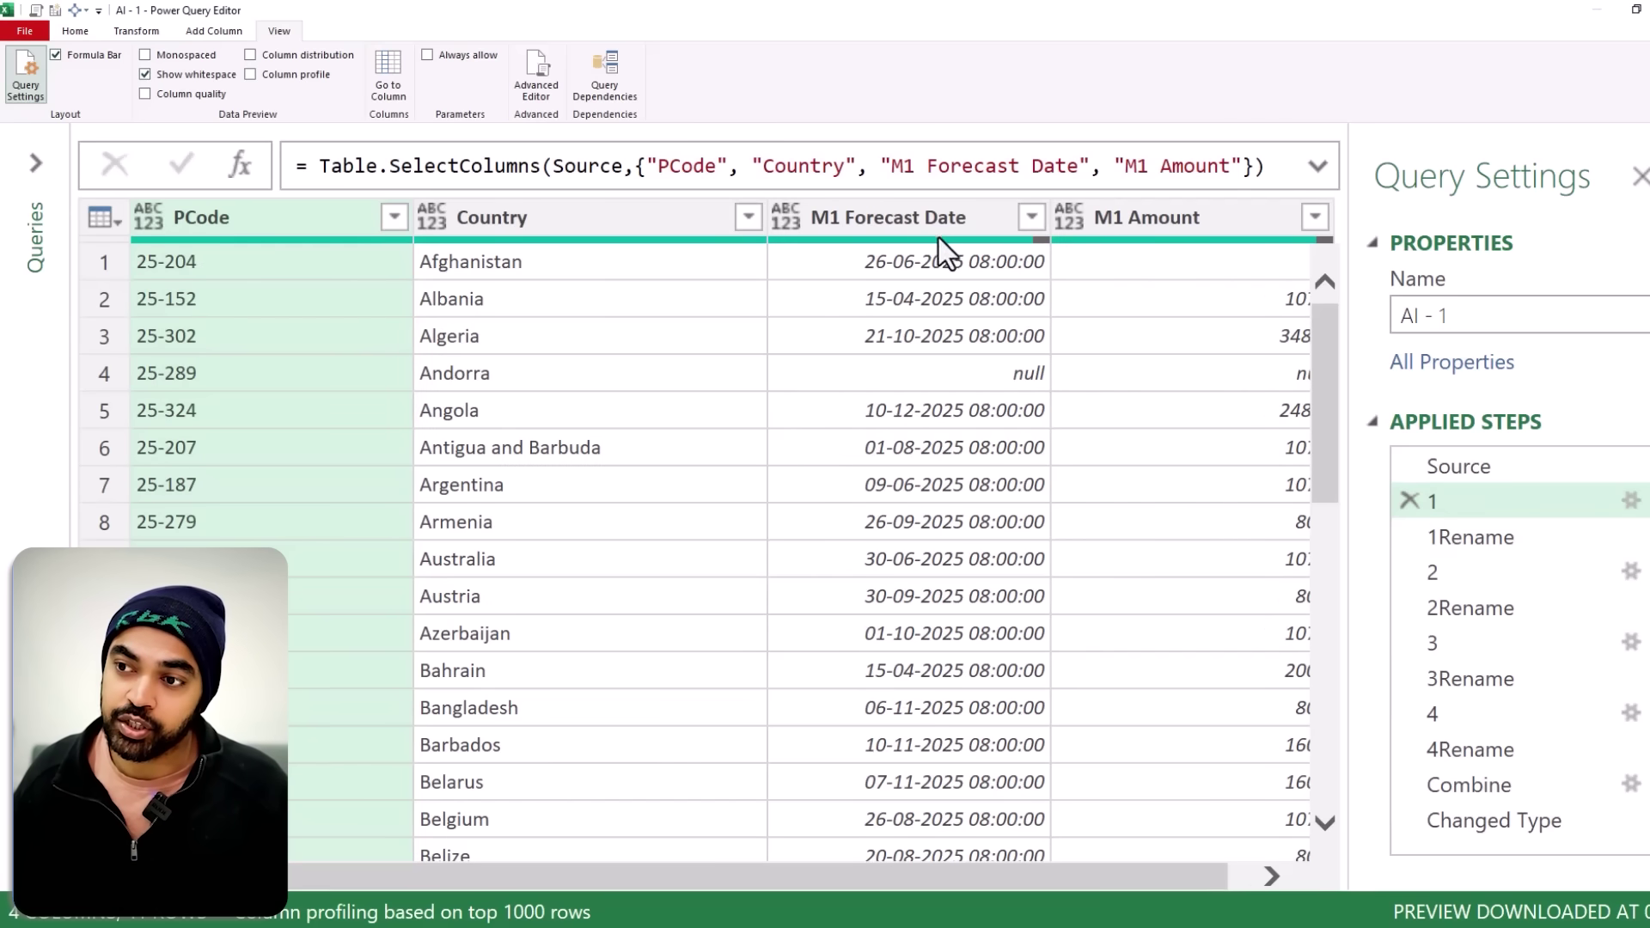
click(1465, 539)
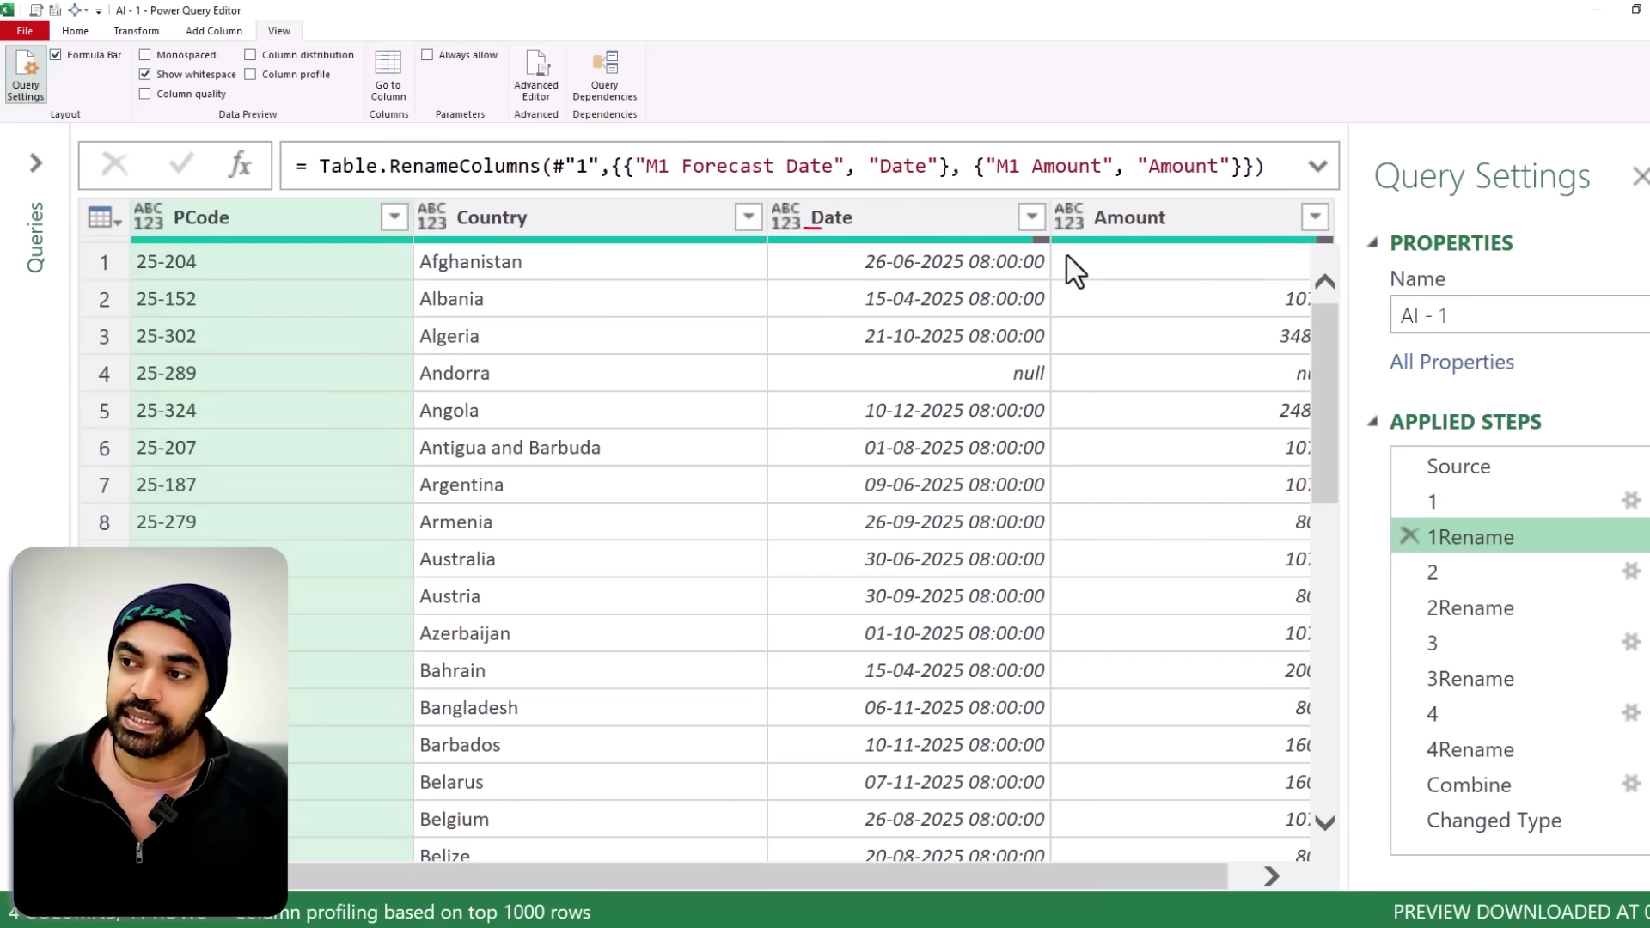
Step: Compare the M2 Forecast Date and M2 Amount columns in the Source step with the results of steps 2 and 2Rename
click(1488, 472)
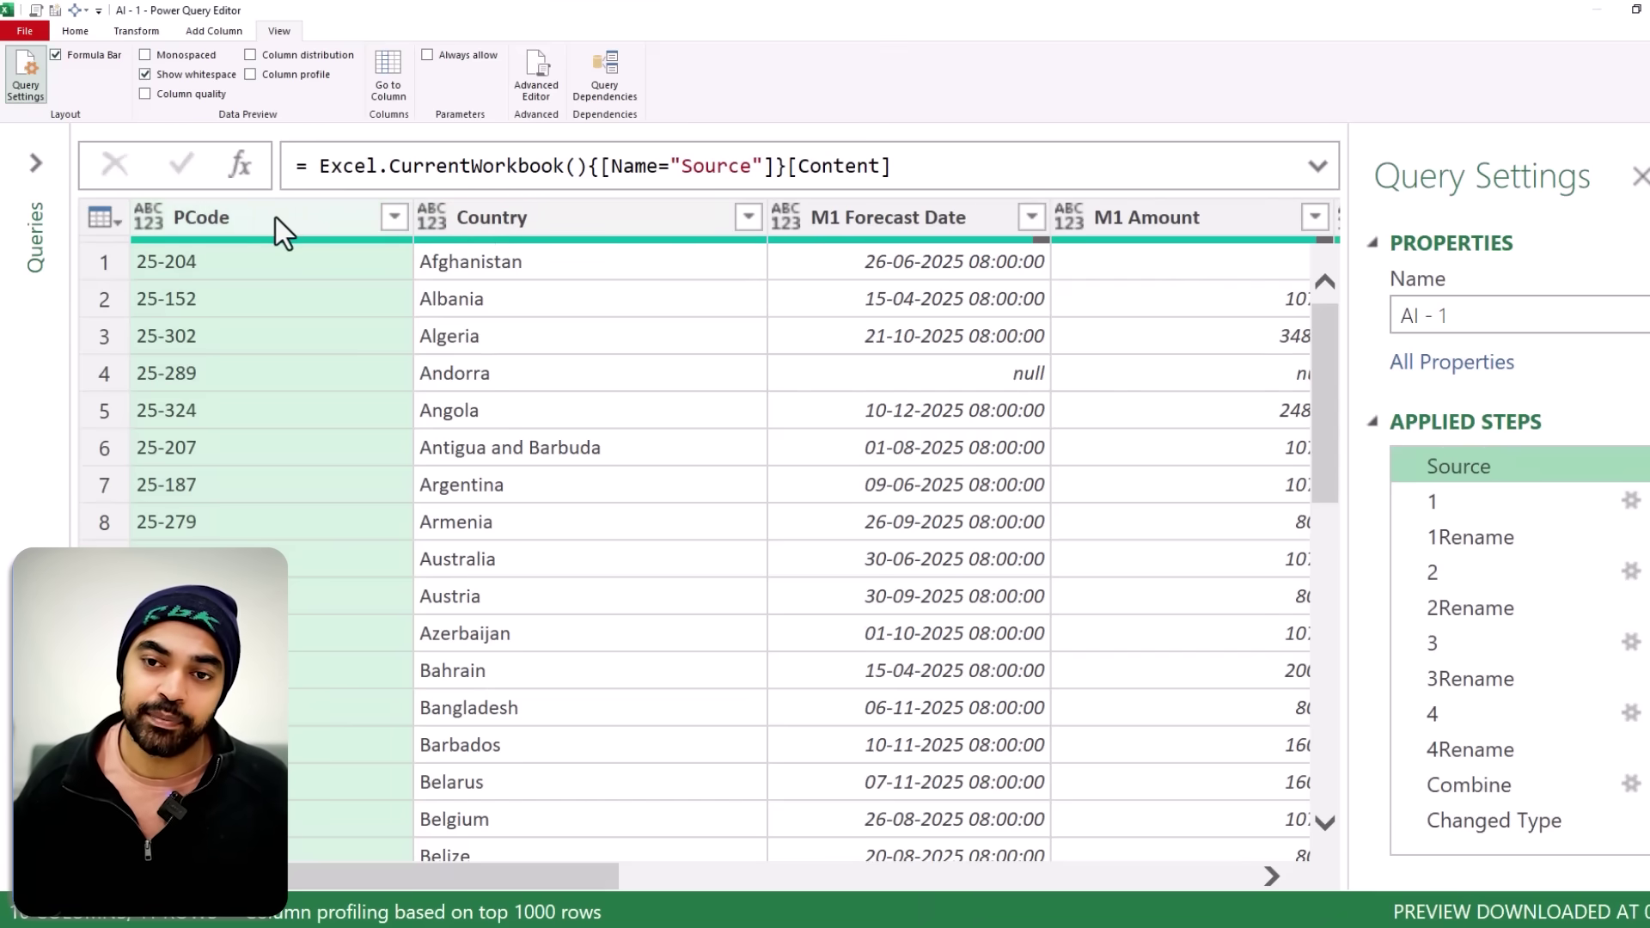
click(575, 225)
drag(550, 875, 865, 876)
click(720, 221)
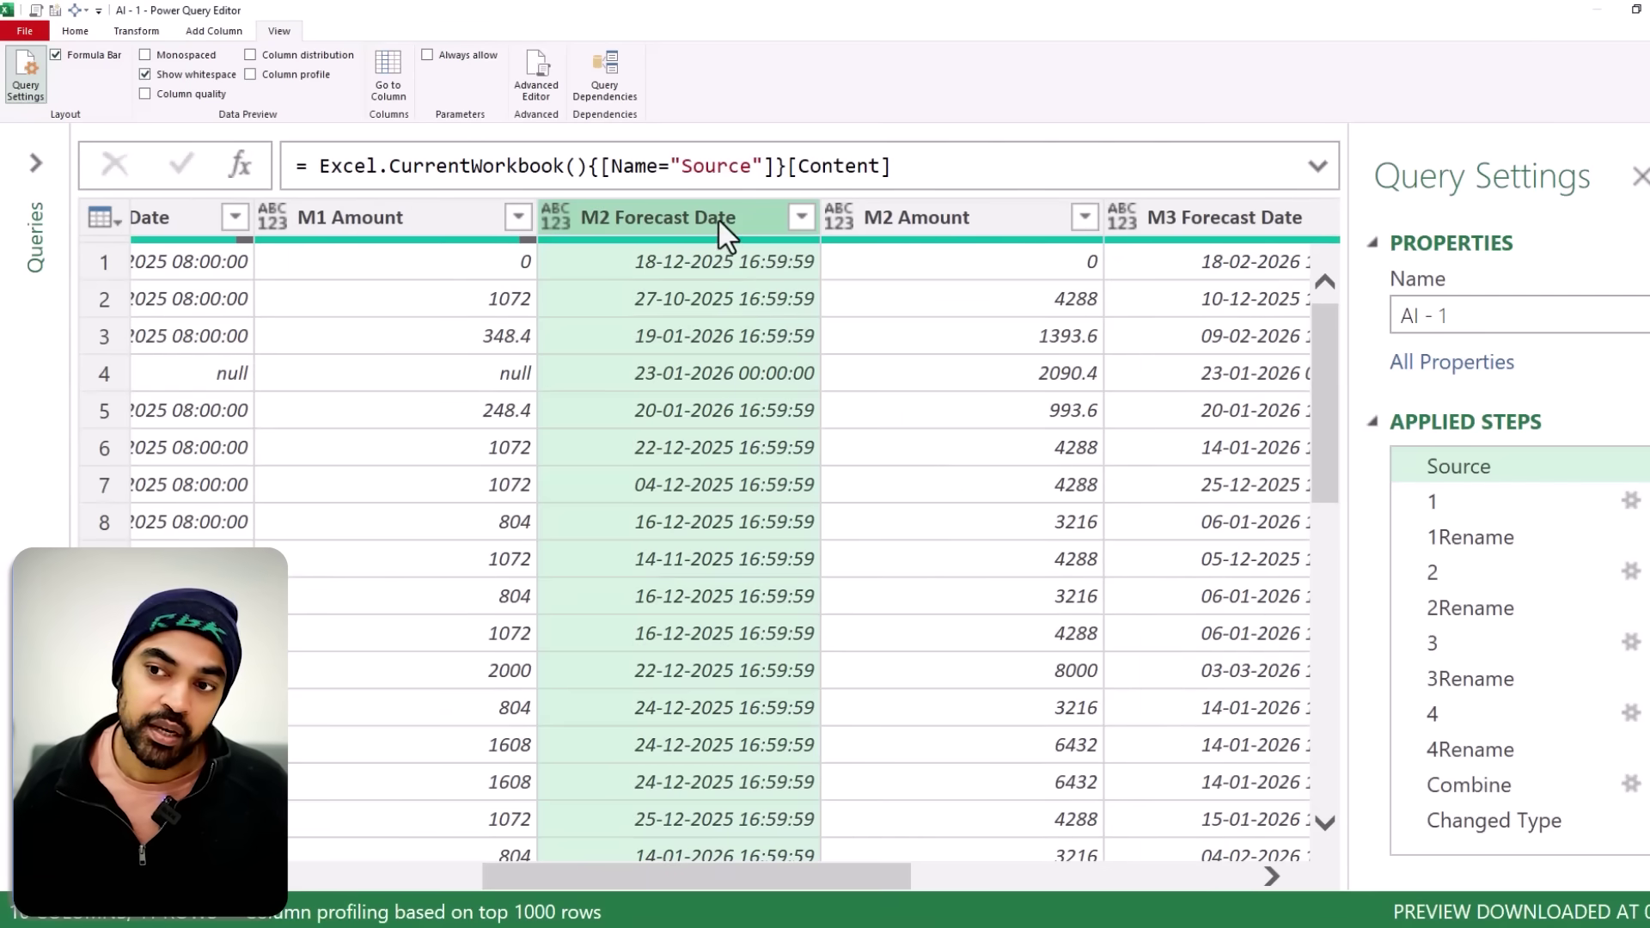
click(1011, 221)
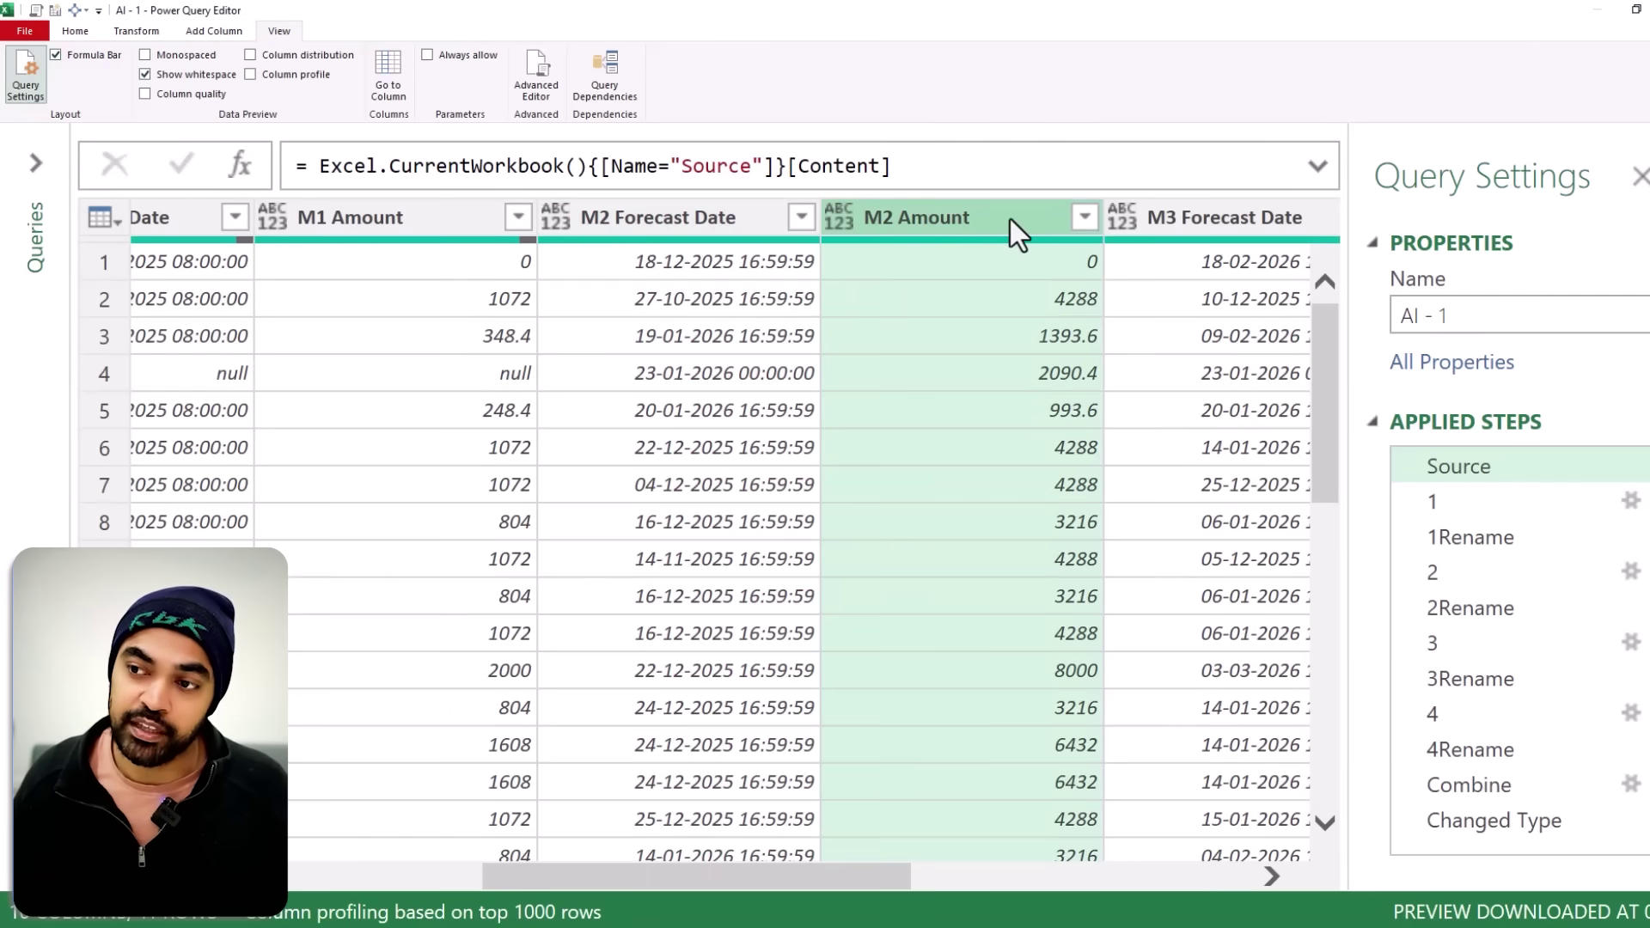
click(1461, 571)
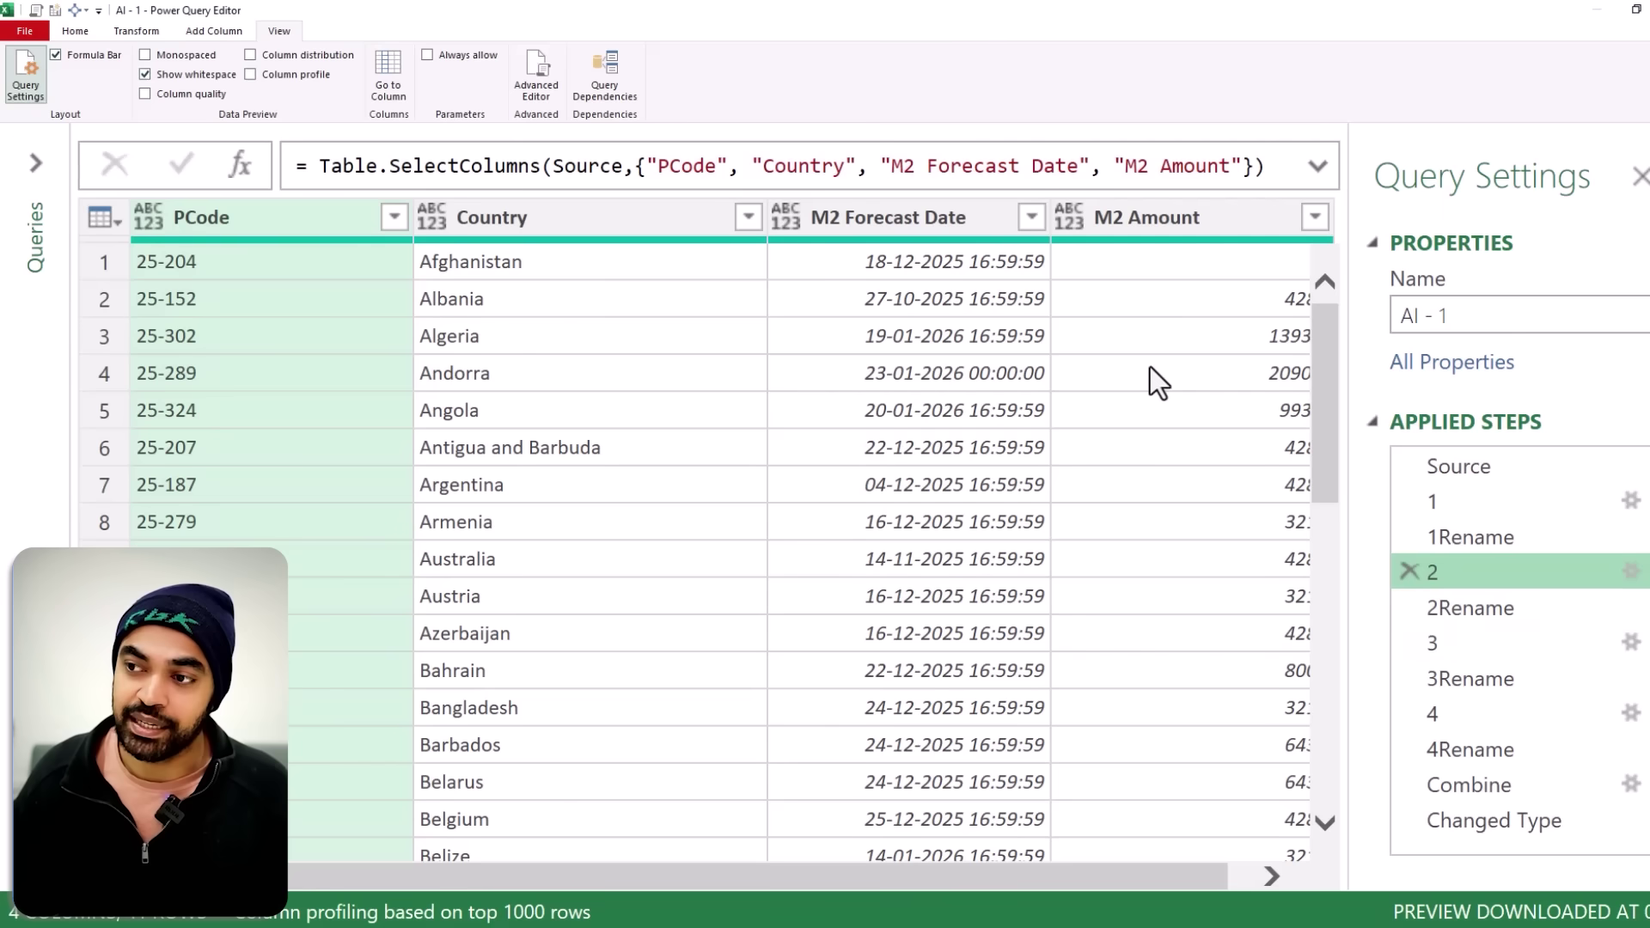
click(1459, 607)
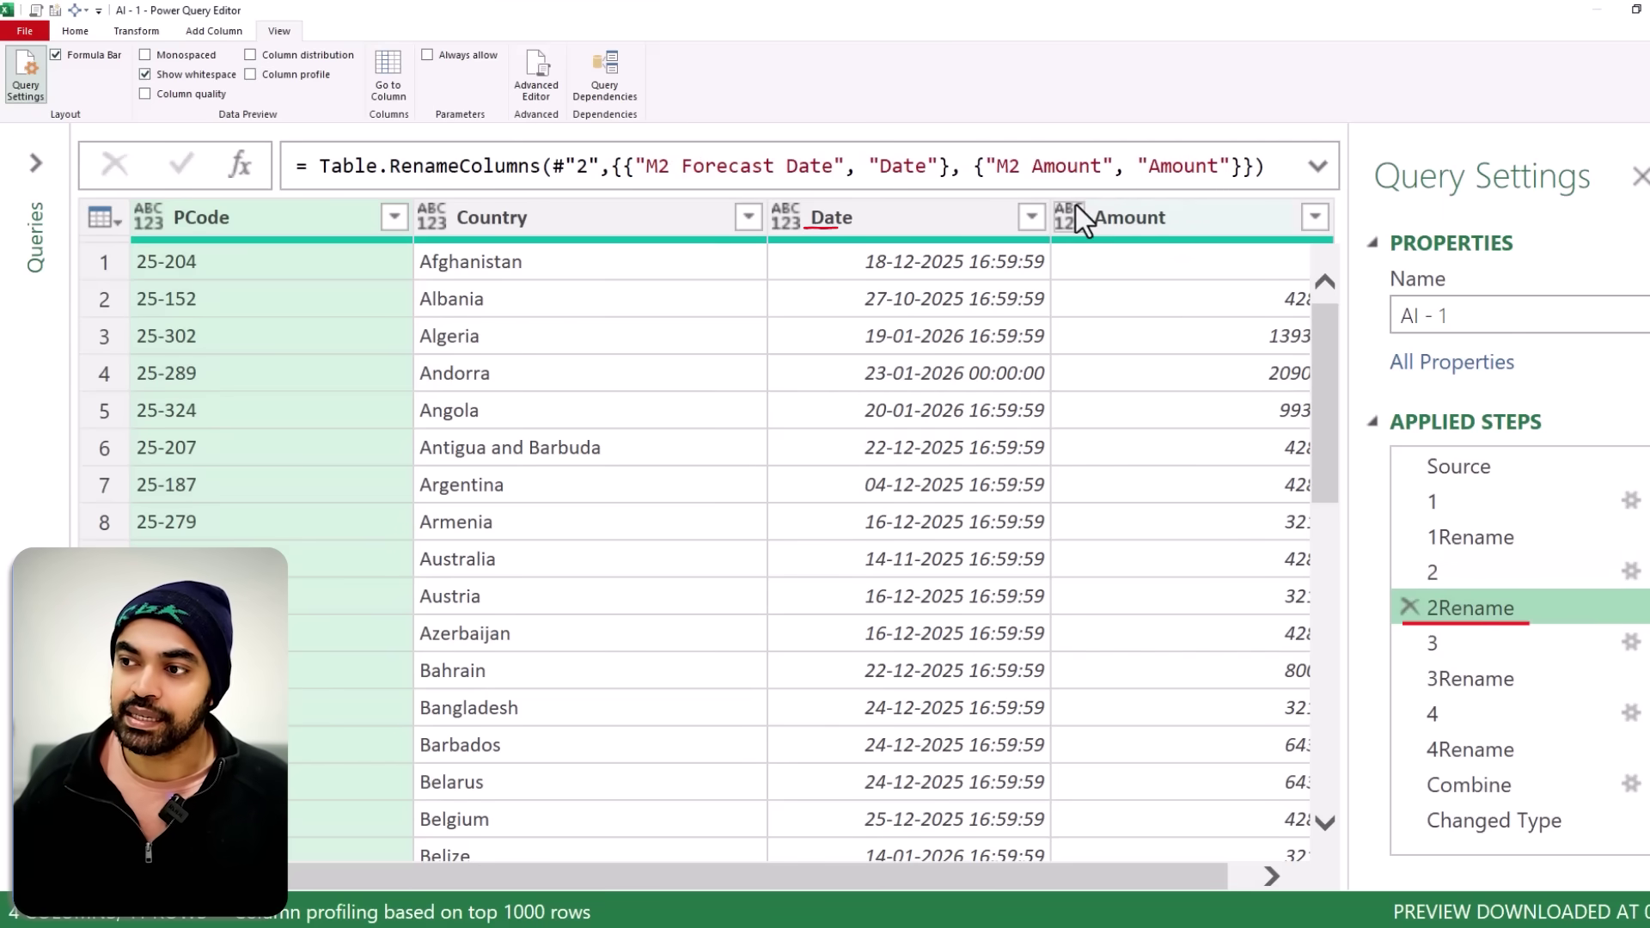
Step: Examine the remaining applied steps of AI - 1: 3, 3Rename, 4, 4Rename, Combine and Changed Type
click(1445, 637)
click(1464, 682)
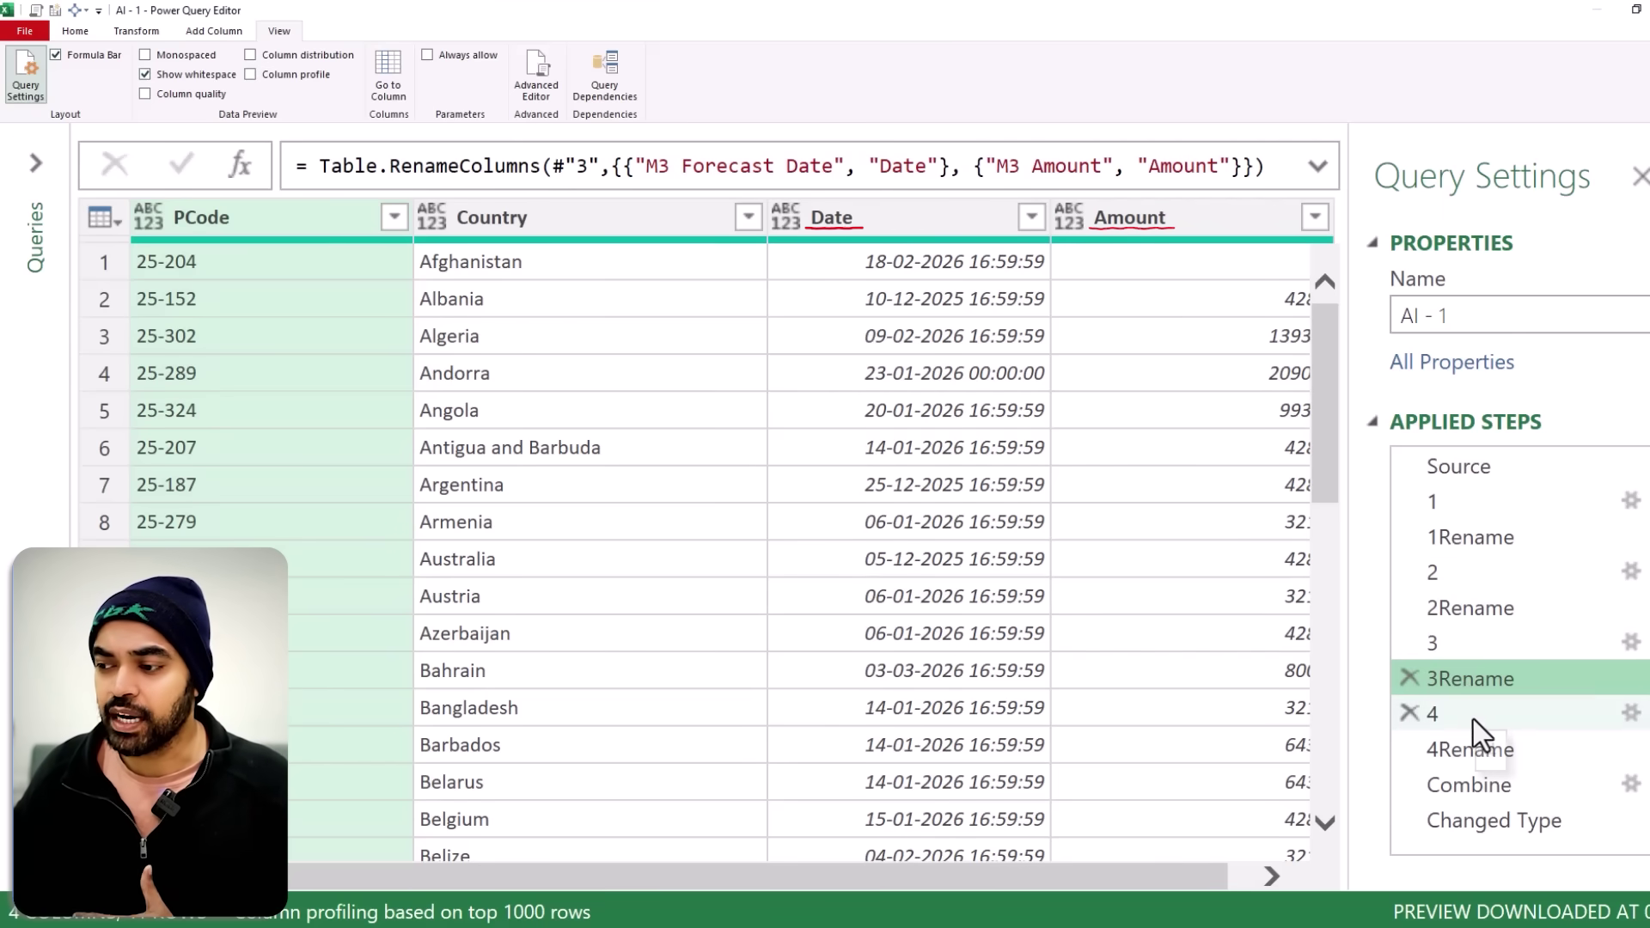
click(1469, 717)
click(1472, 755)
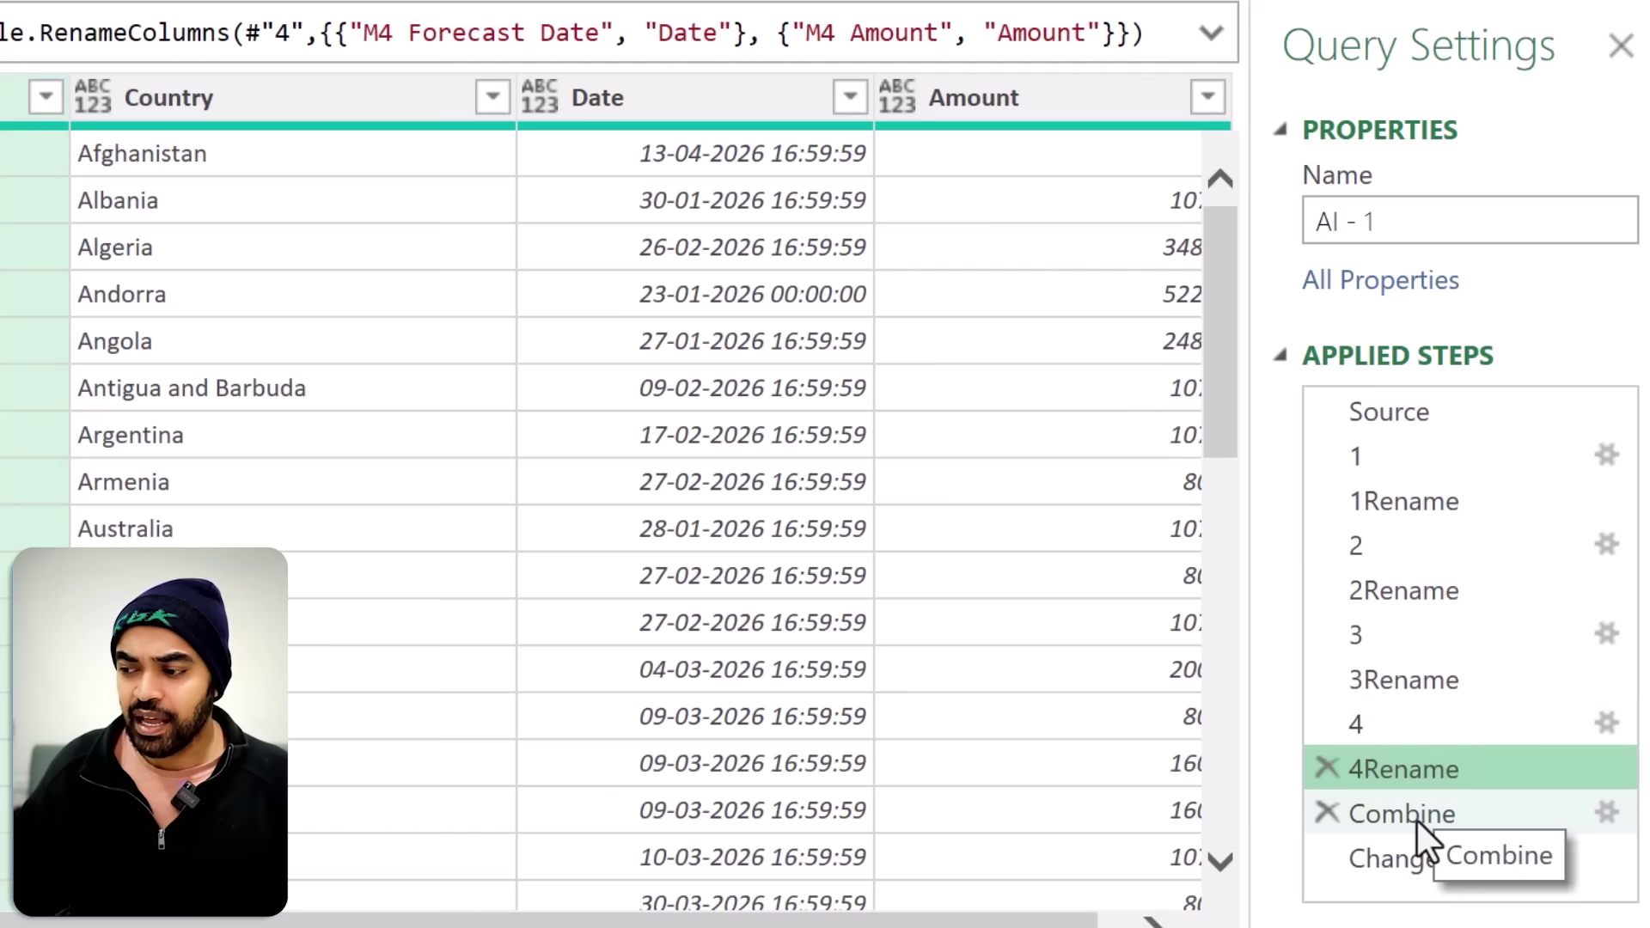
click(1416, 818)
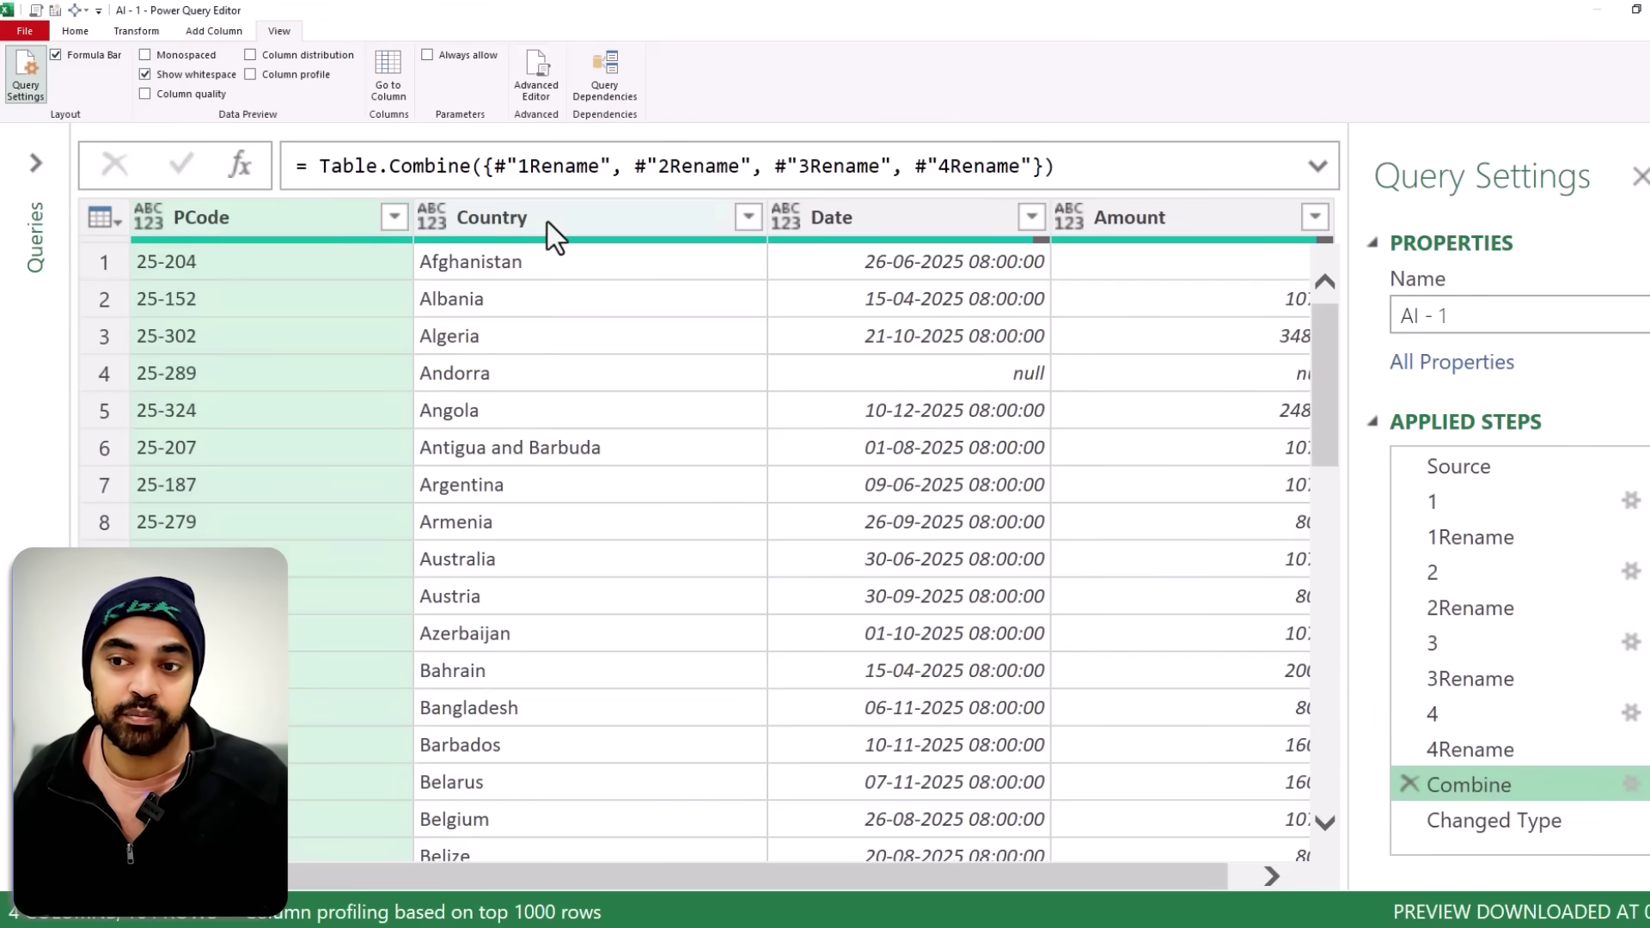
click(1495, 824)
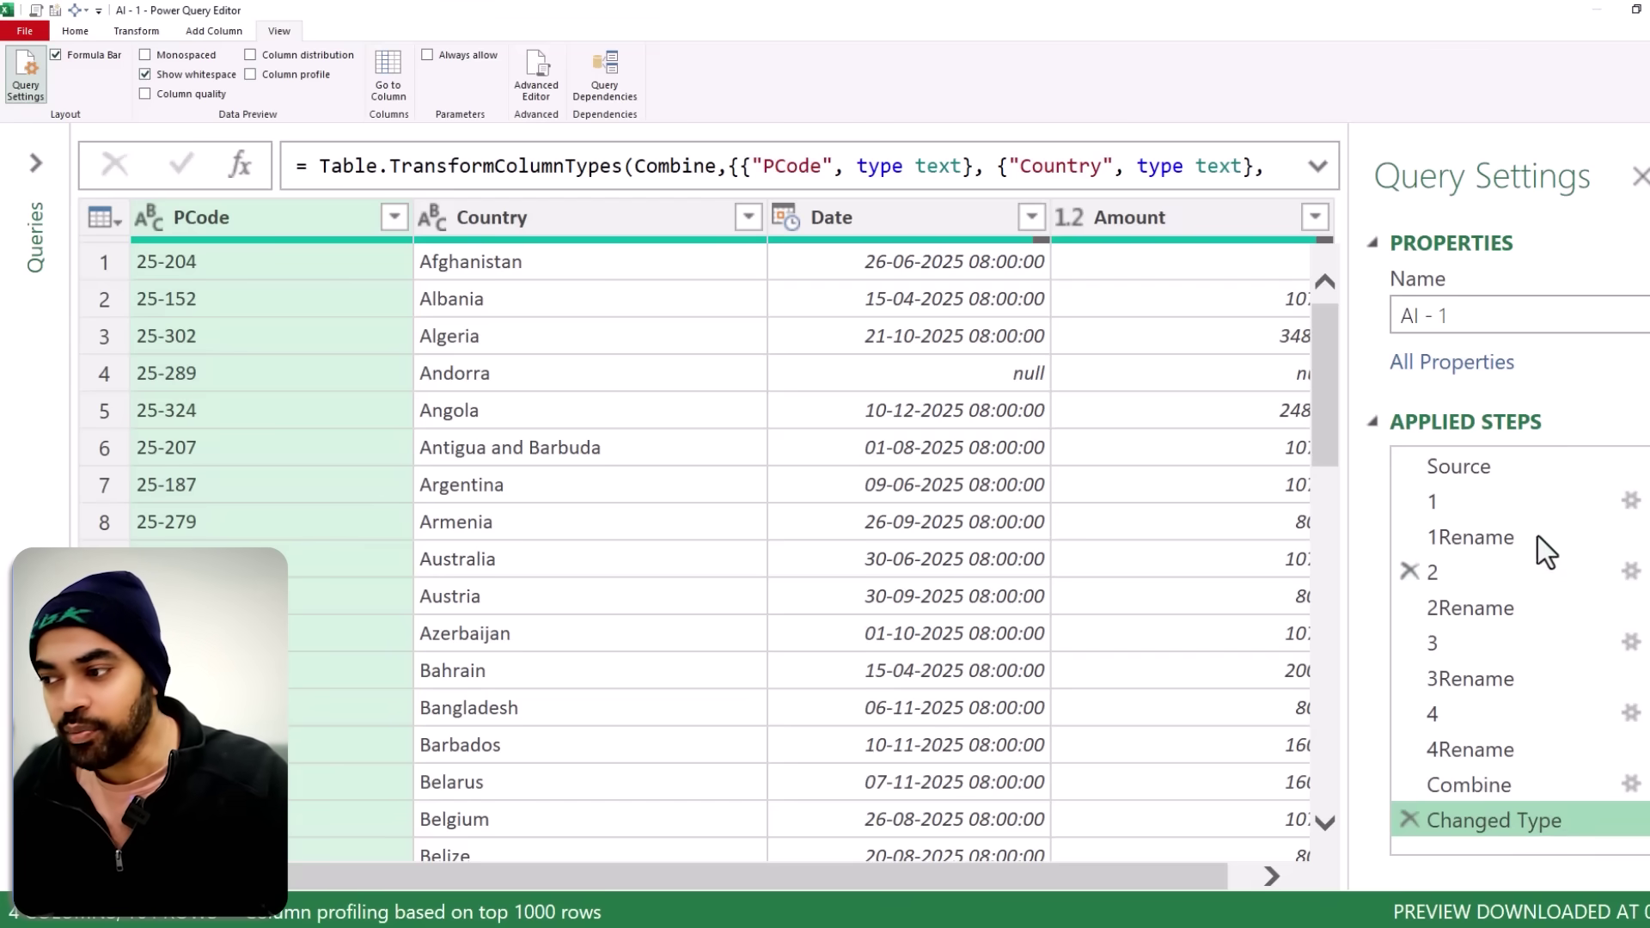
Step: Review the Source step's columns through M4 Amount and compare them with the 4Rename and Combine steps
click(1510, 471)
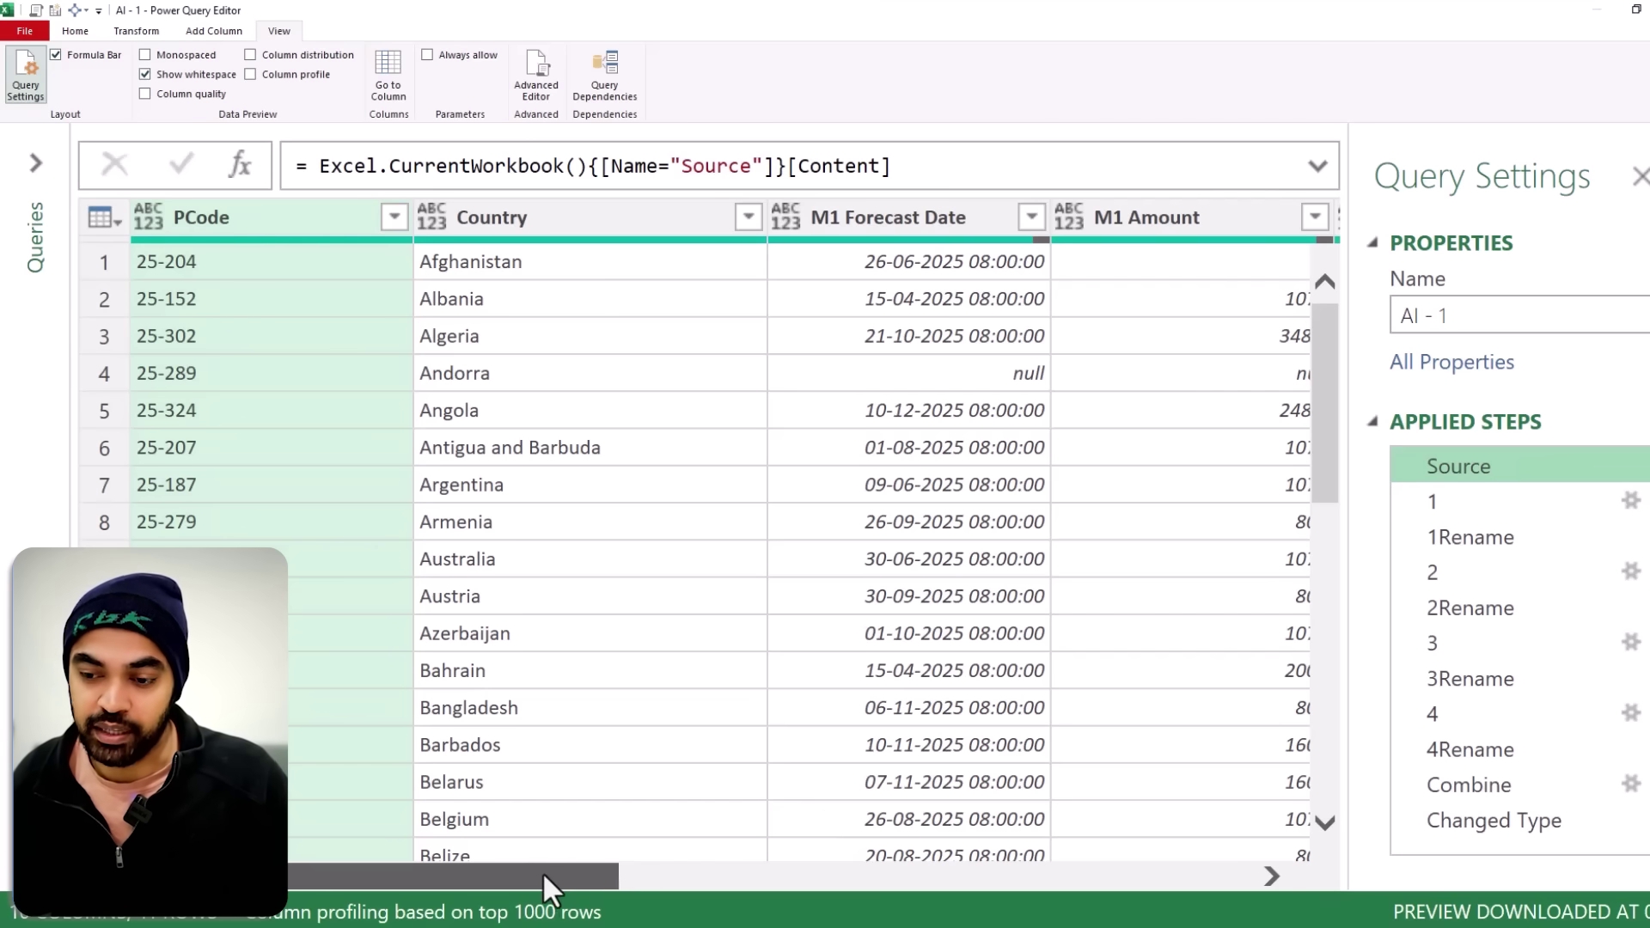
drag(545, 878, 1235, 898)
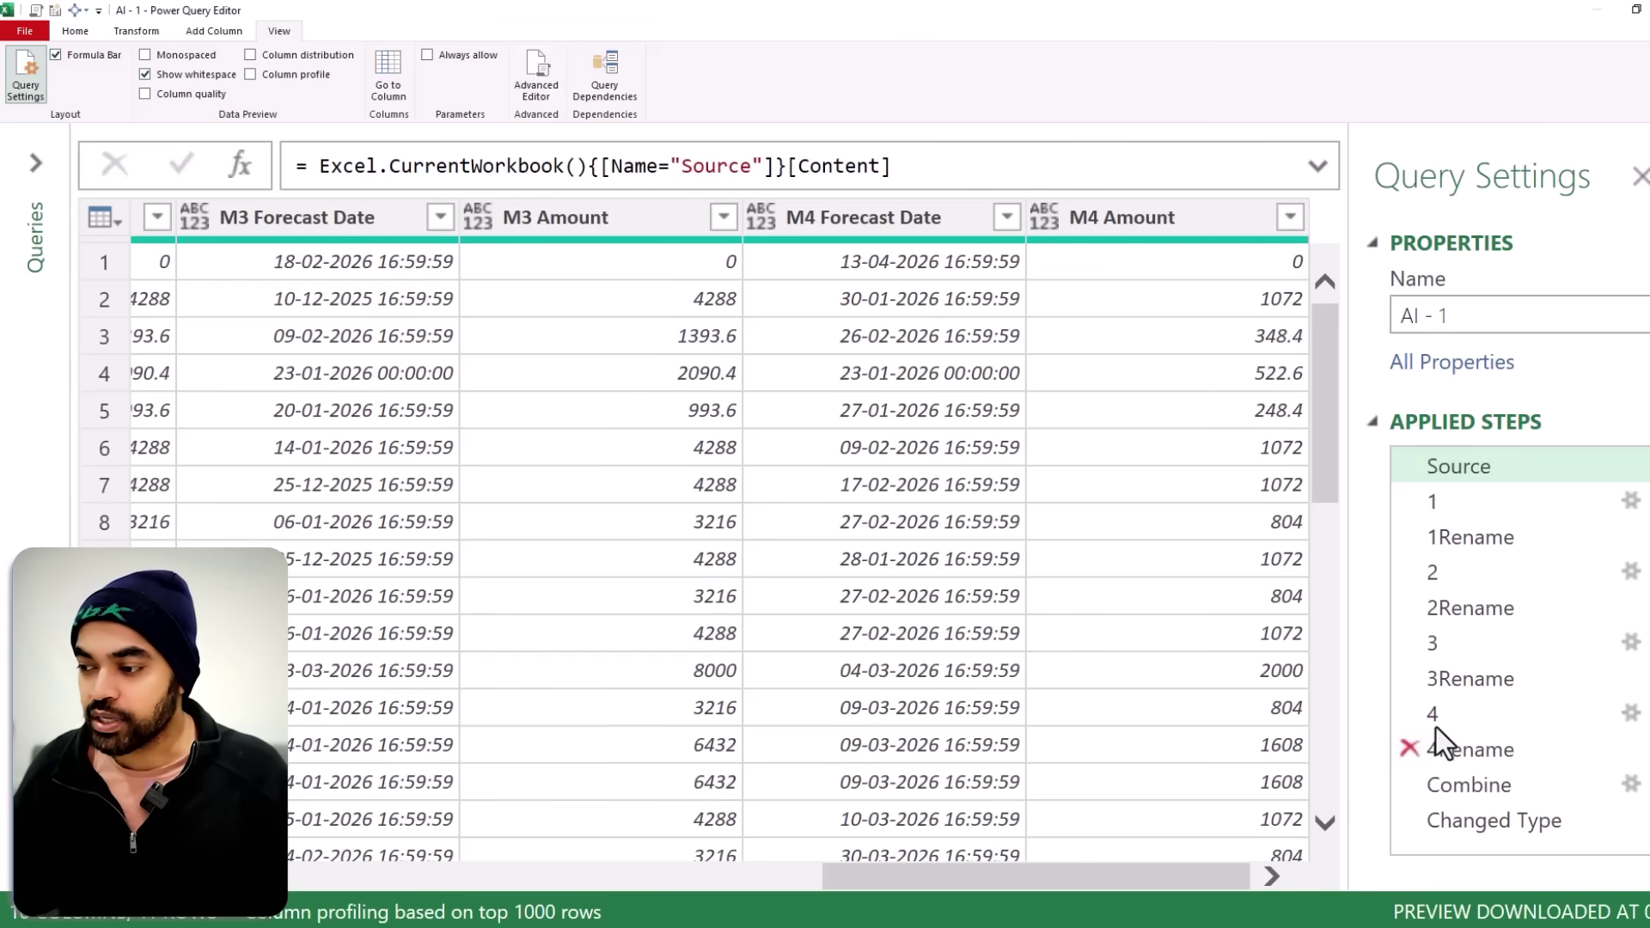
click(1451, 750)
click(1467, 787)
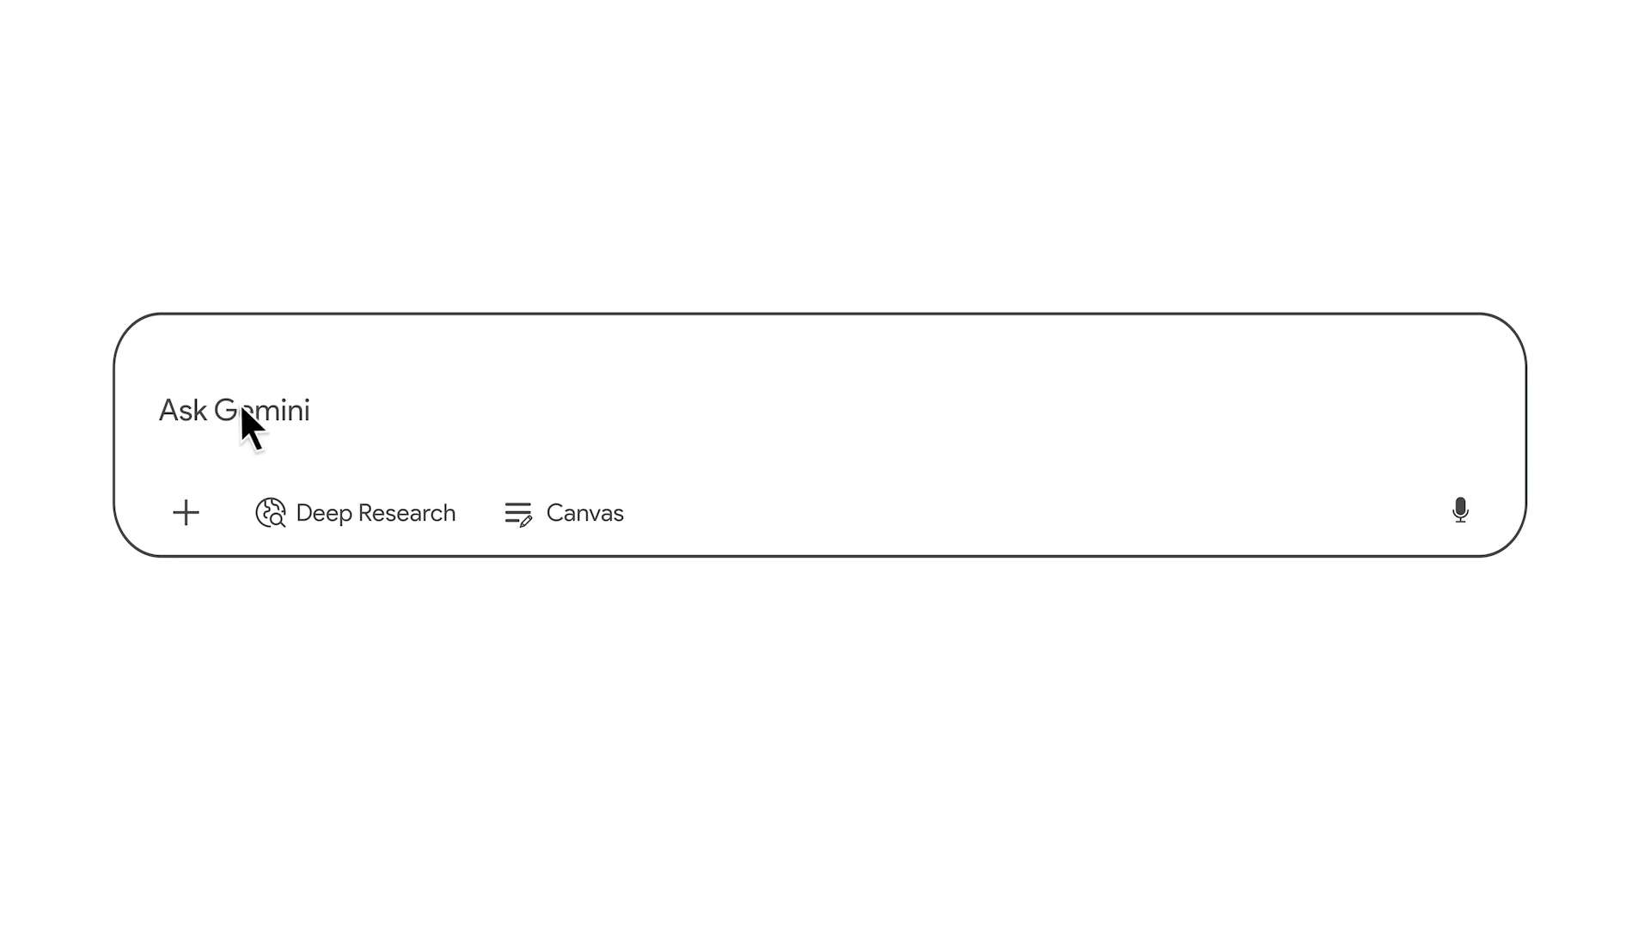
Step: Switch to Gemini, enter a follow-up prompt beginning "Can you do this in", and read the reply's manual steps and M code
click(240, 404)
text(Can you do this in)
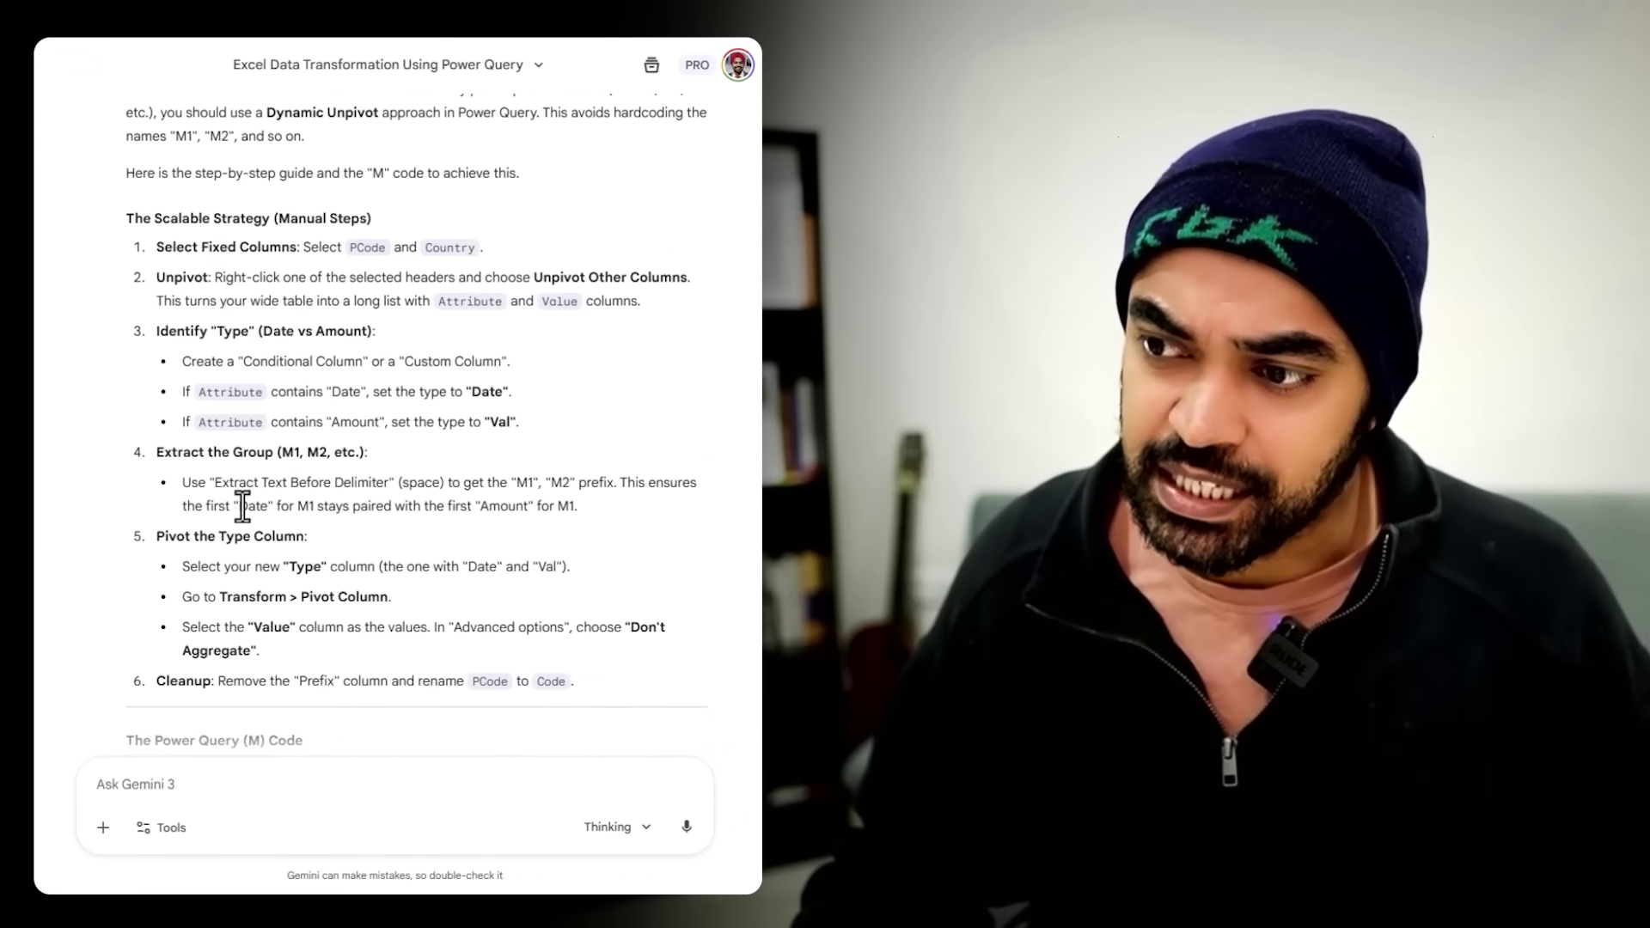
scroll(243, 507, down, 1)
scroll(243, 507, down, 6)
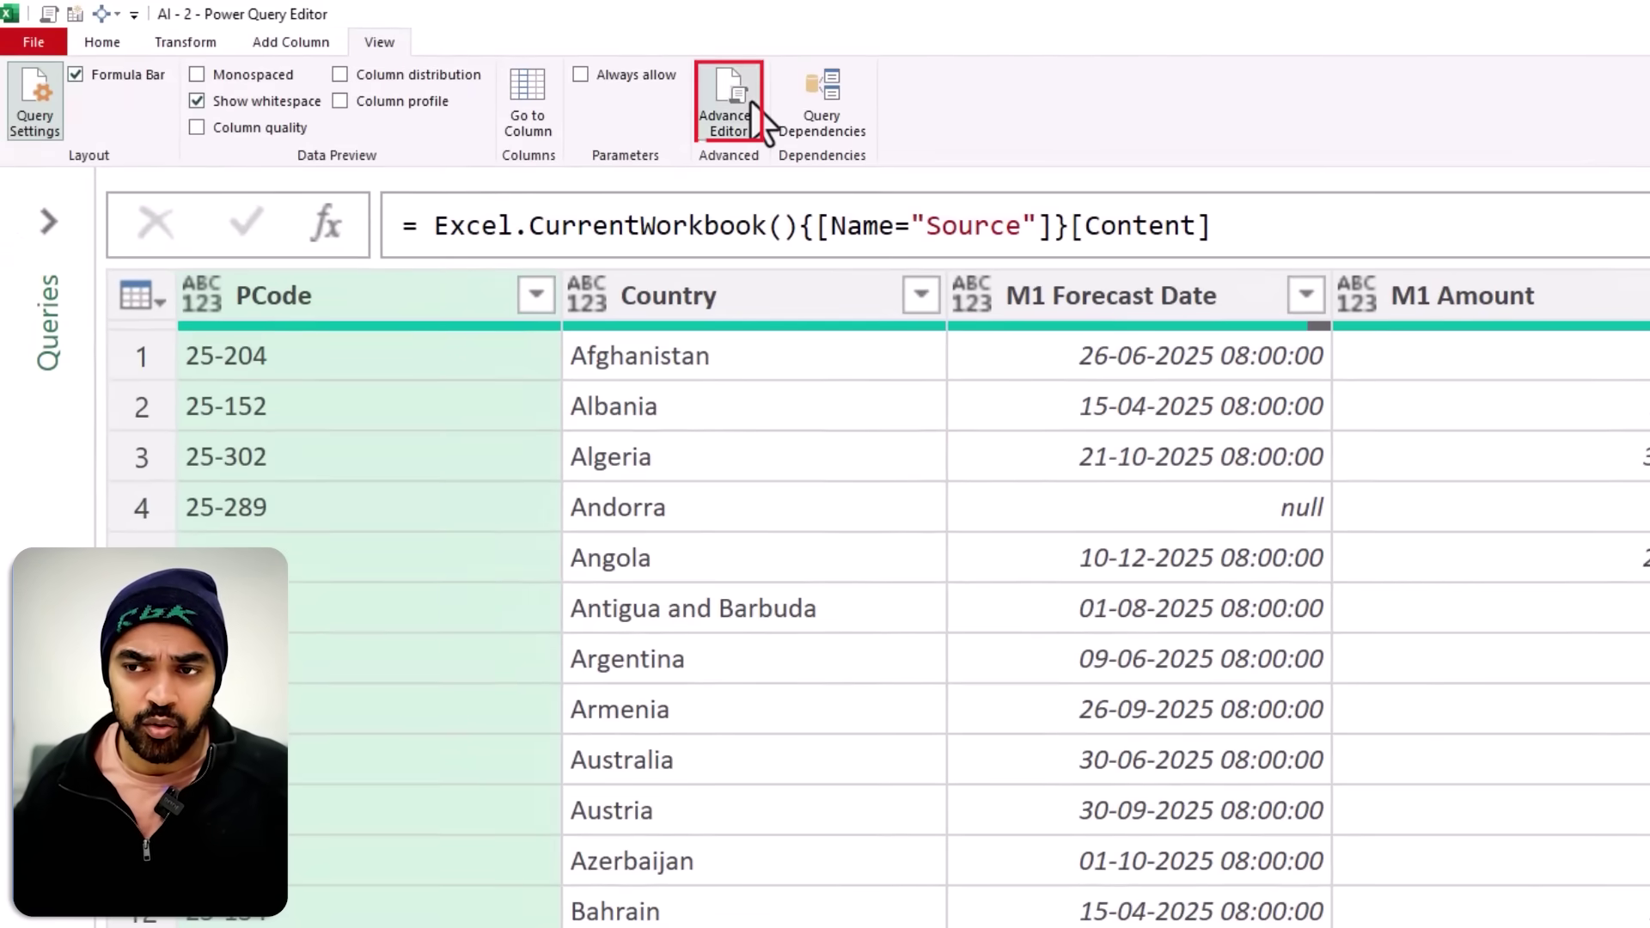
Step: View the AI - 2 query's M code in the Power Query Advanced Editor
click(750, 100)
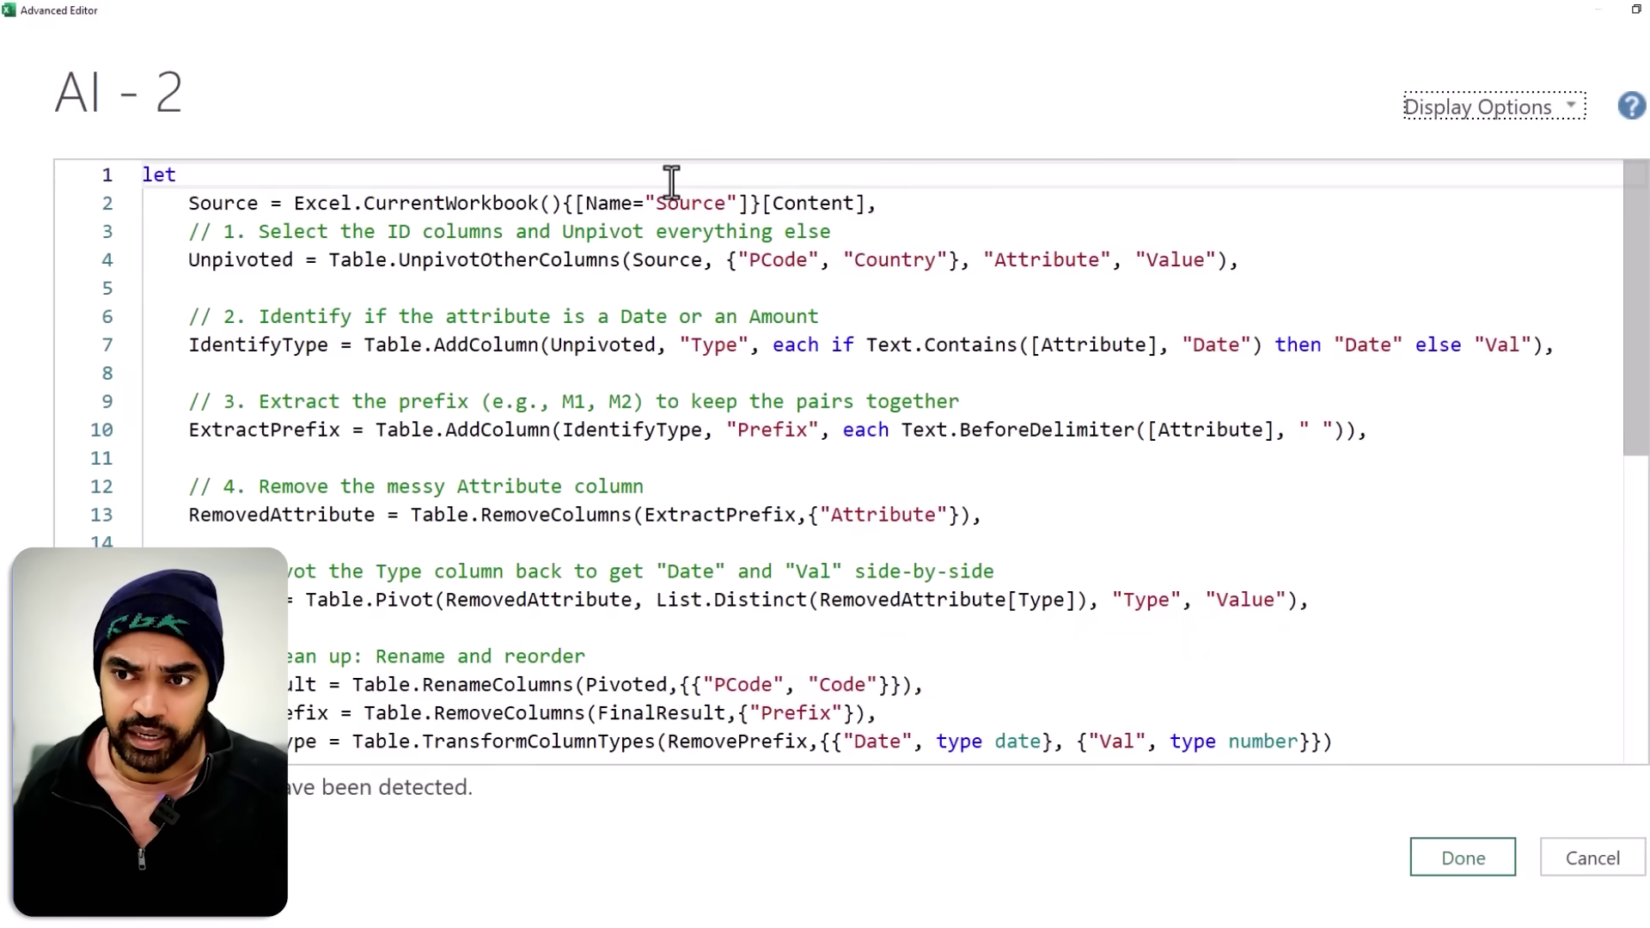
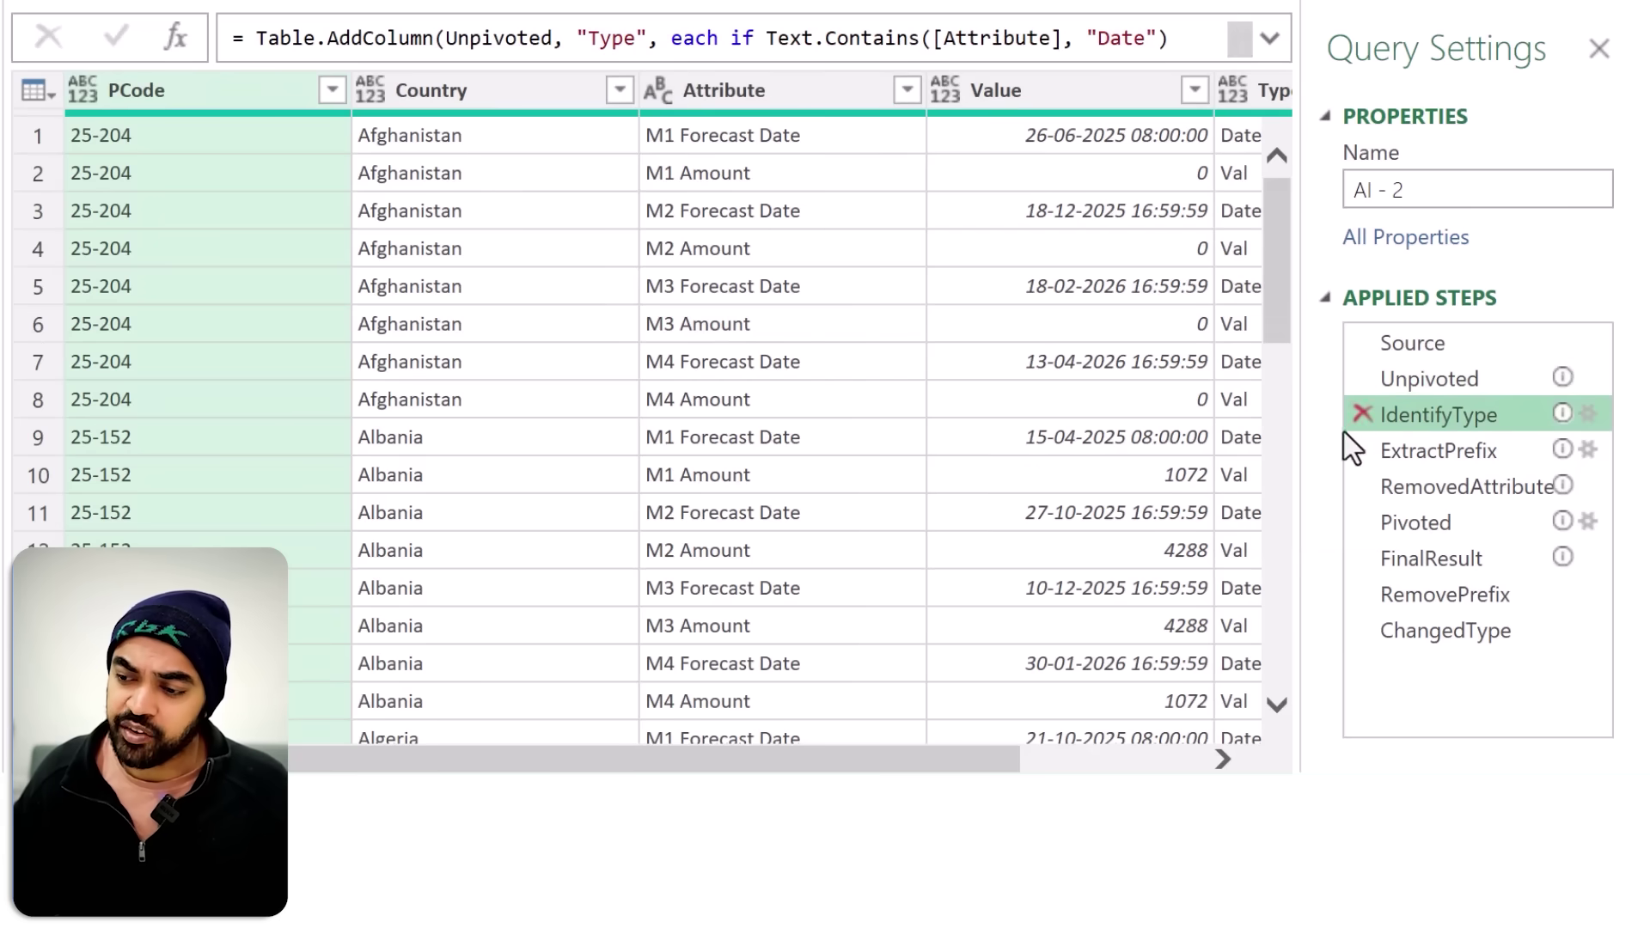
Step: Examine the IdentifyType step's comment and how its Type column maps each Attribute entry to Date or Val
drag(950, 761, 1130, 761)
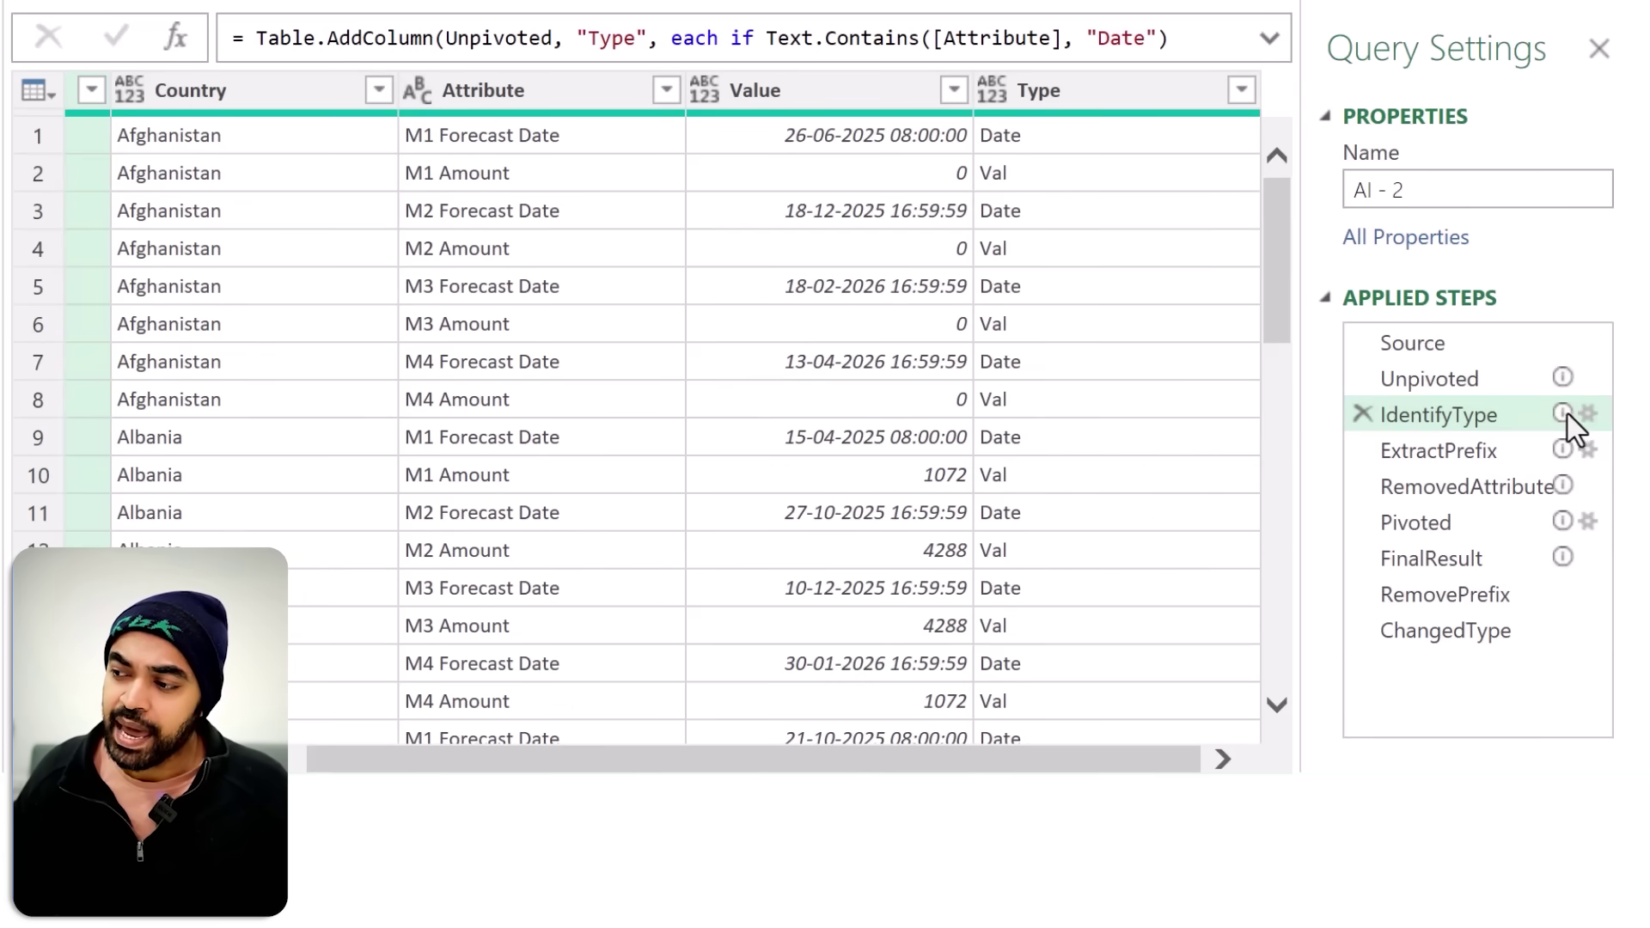
mouse_move(1564, 415)
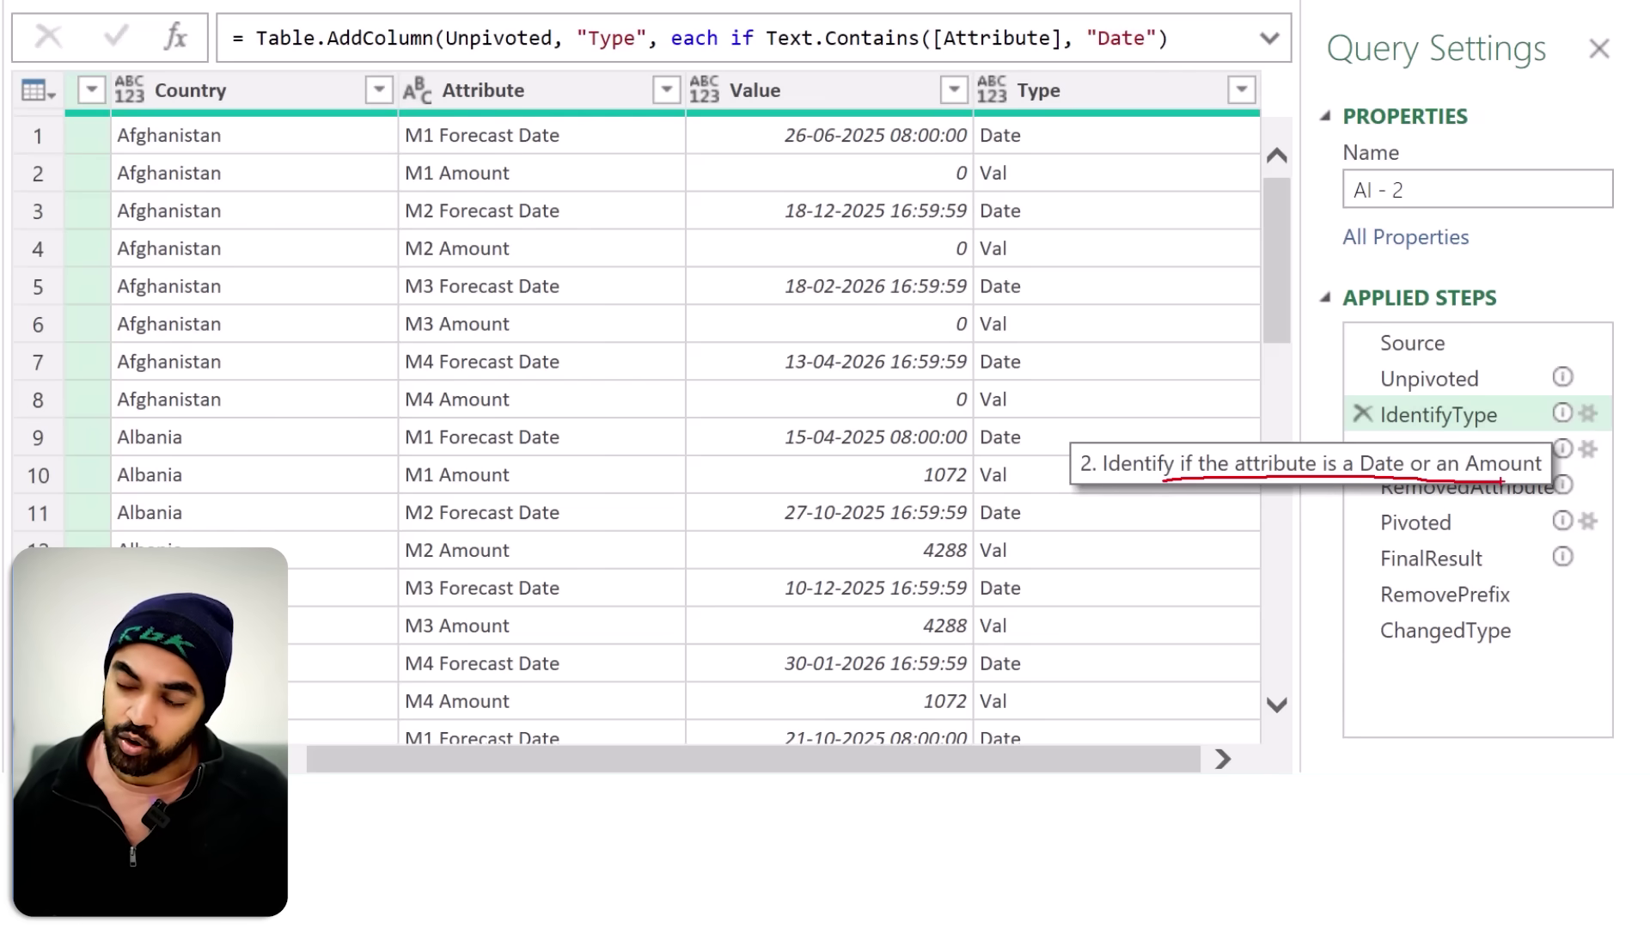
key(Escape)
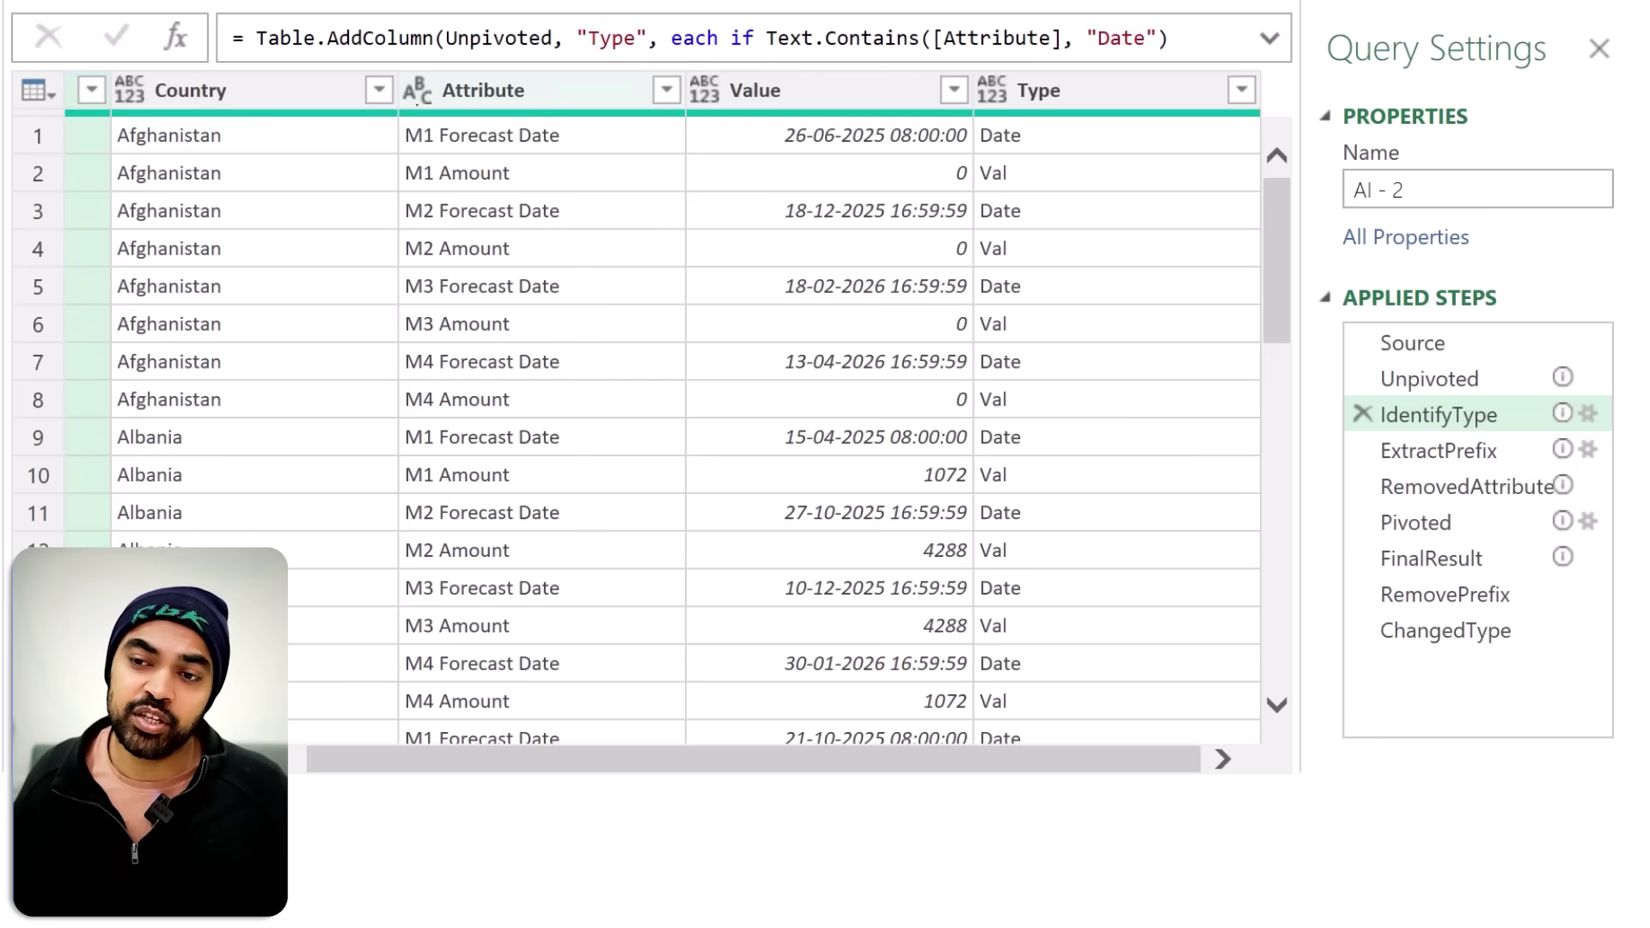
drag(427, 135, 600, 287)
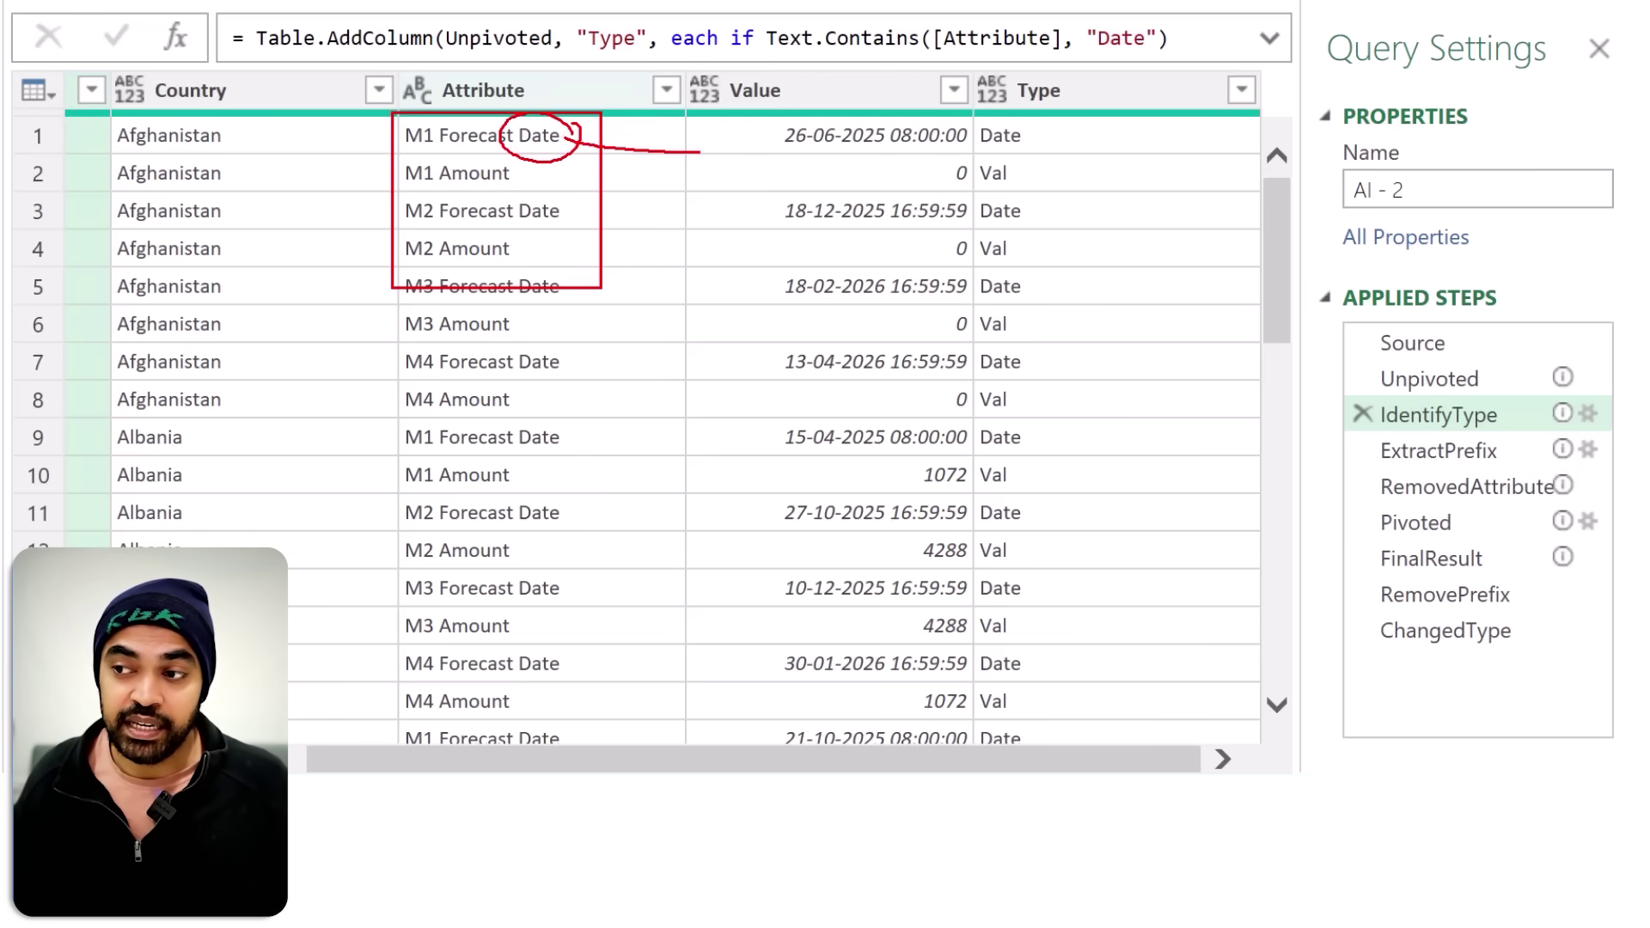
drag(700, 152, 971, 143)
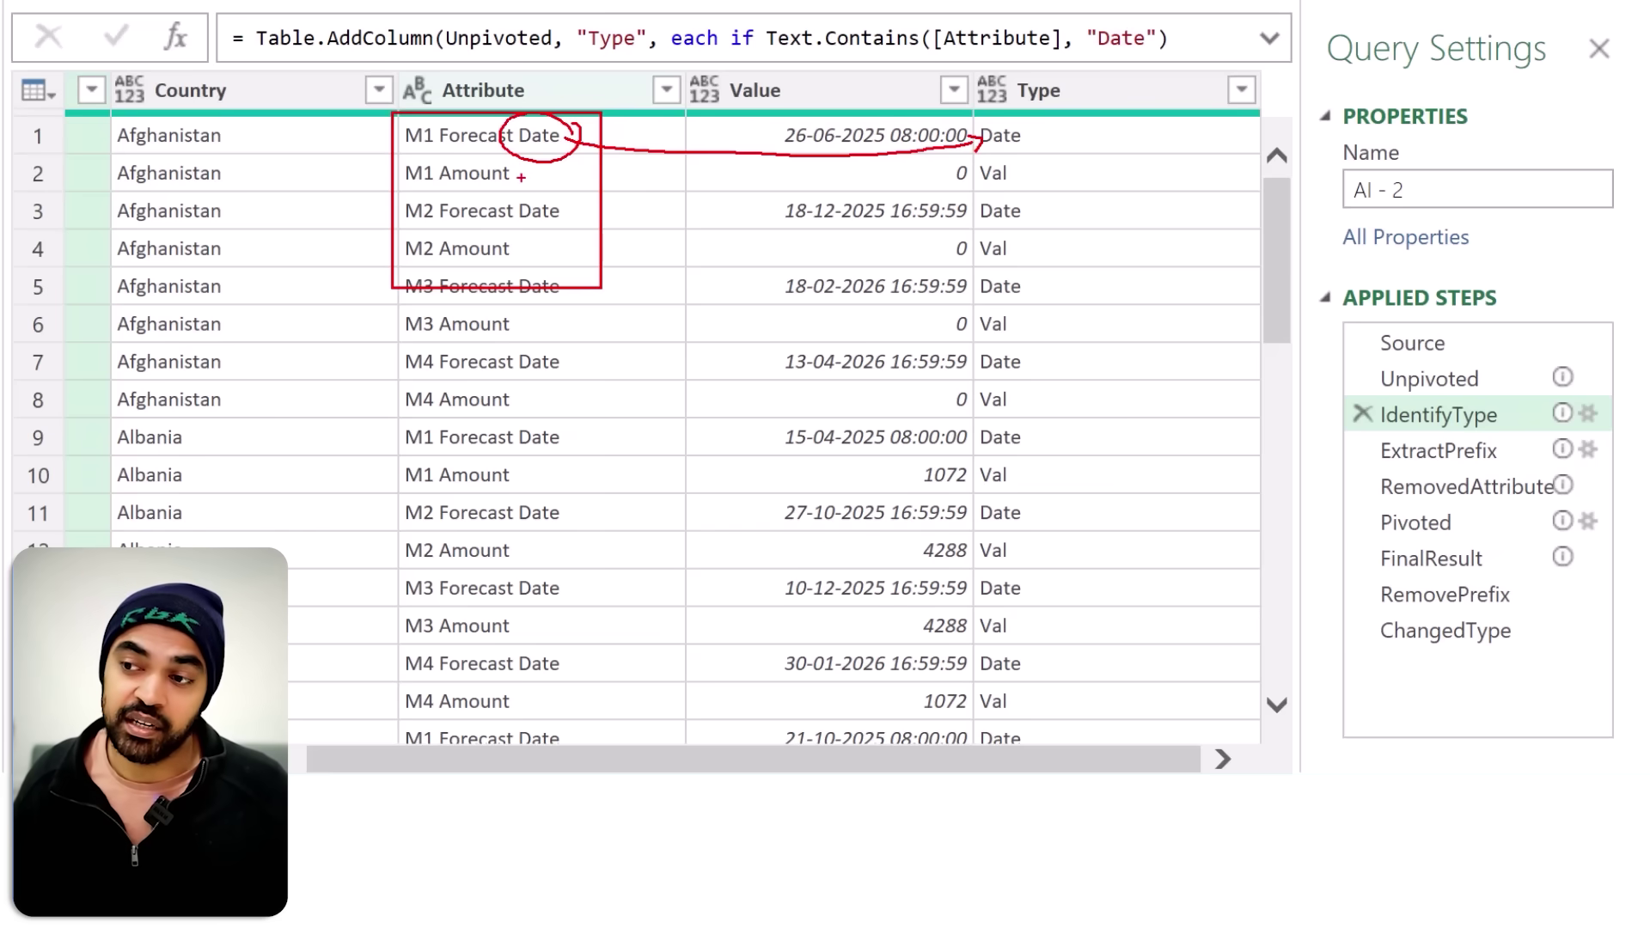
drag(521, 177, 942, 187)
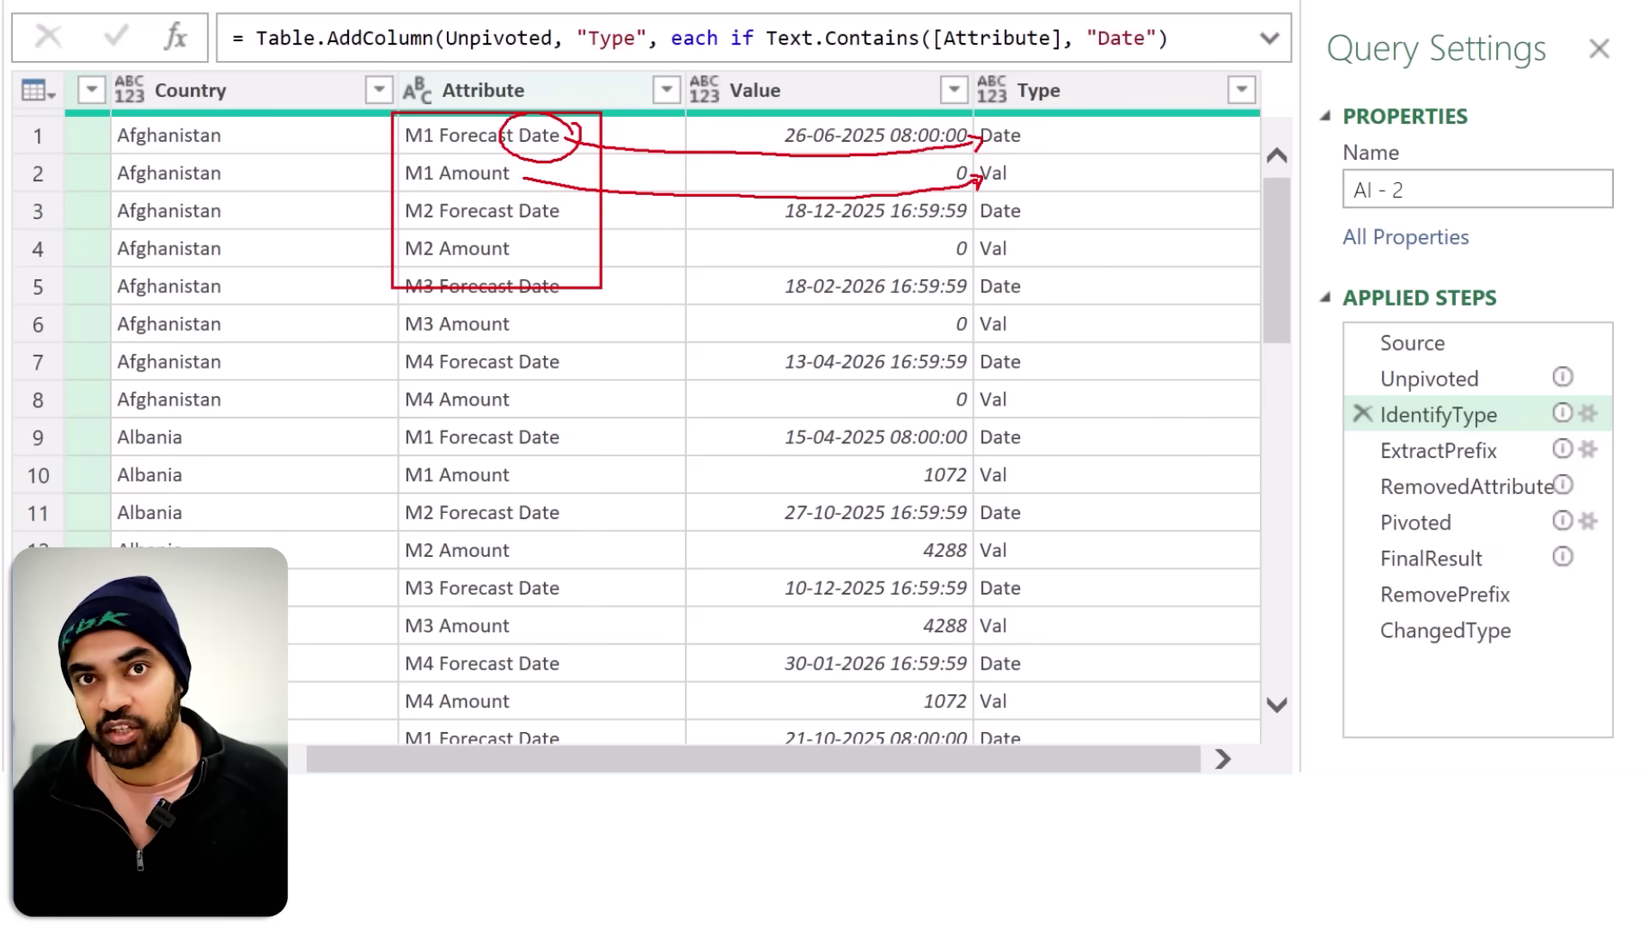
key(Escape)
Step: Examine how ExtractPrefix takes the Prefix column from Attribute, and check the RemovedAttribute step
click(1467, 454)
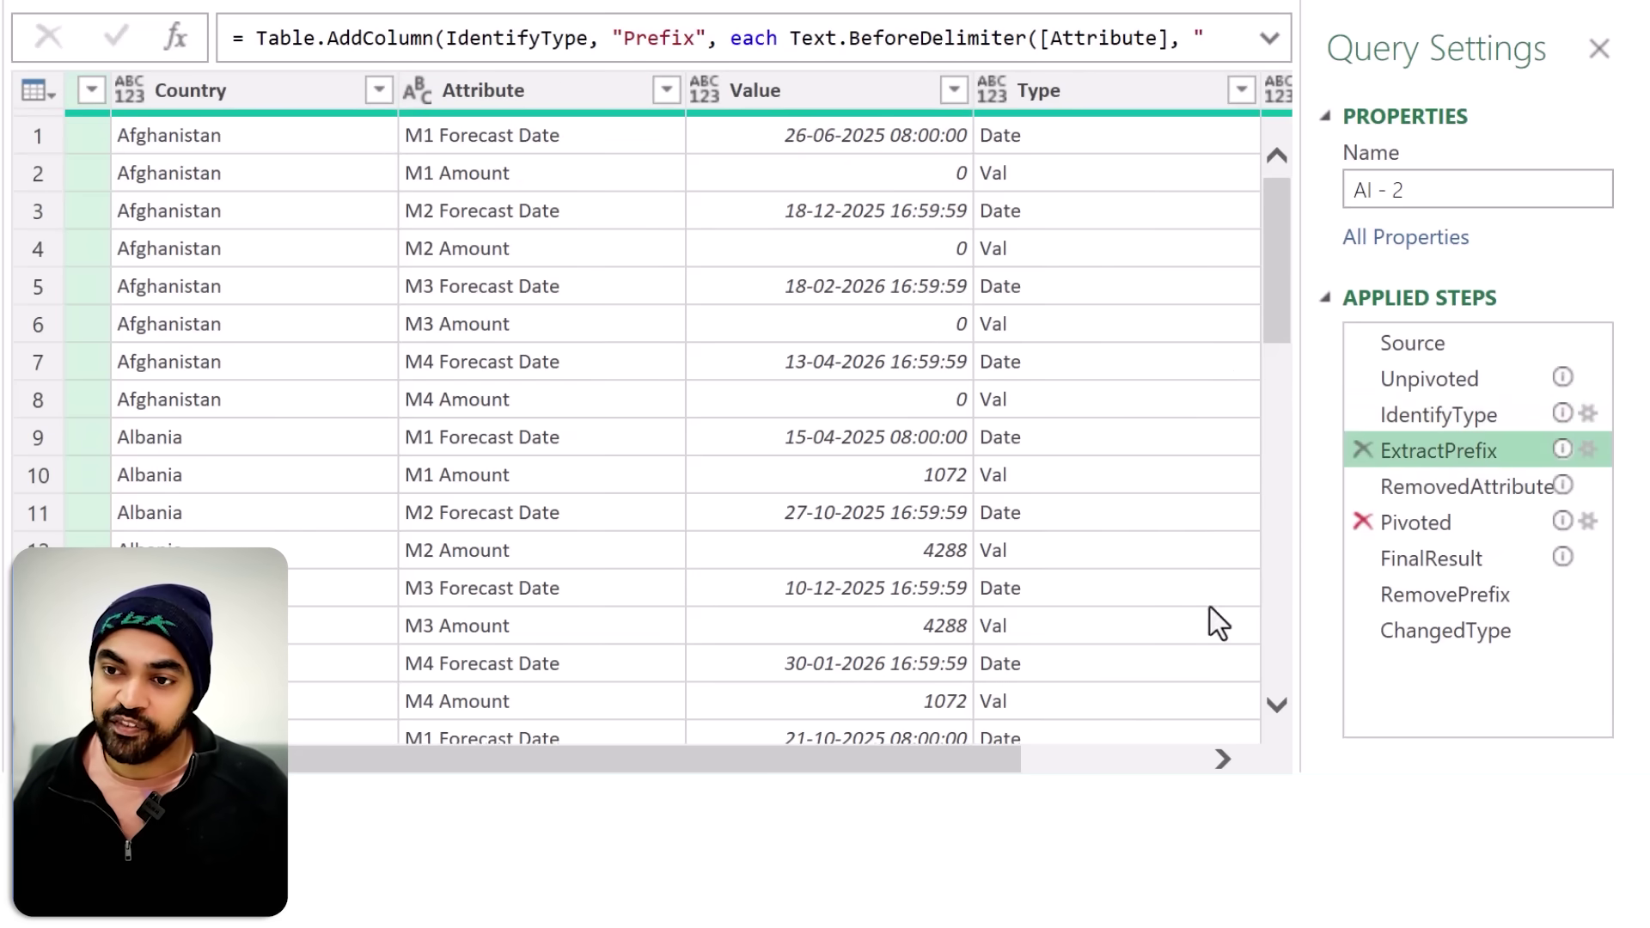
drag(654, 759, 828, 759)
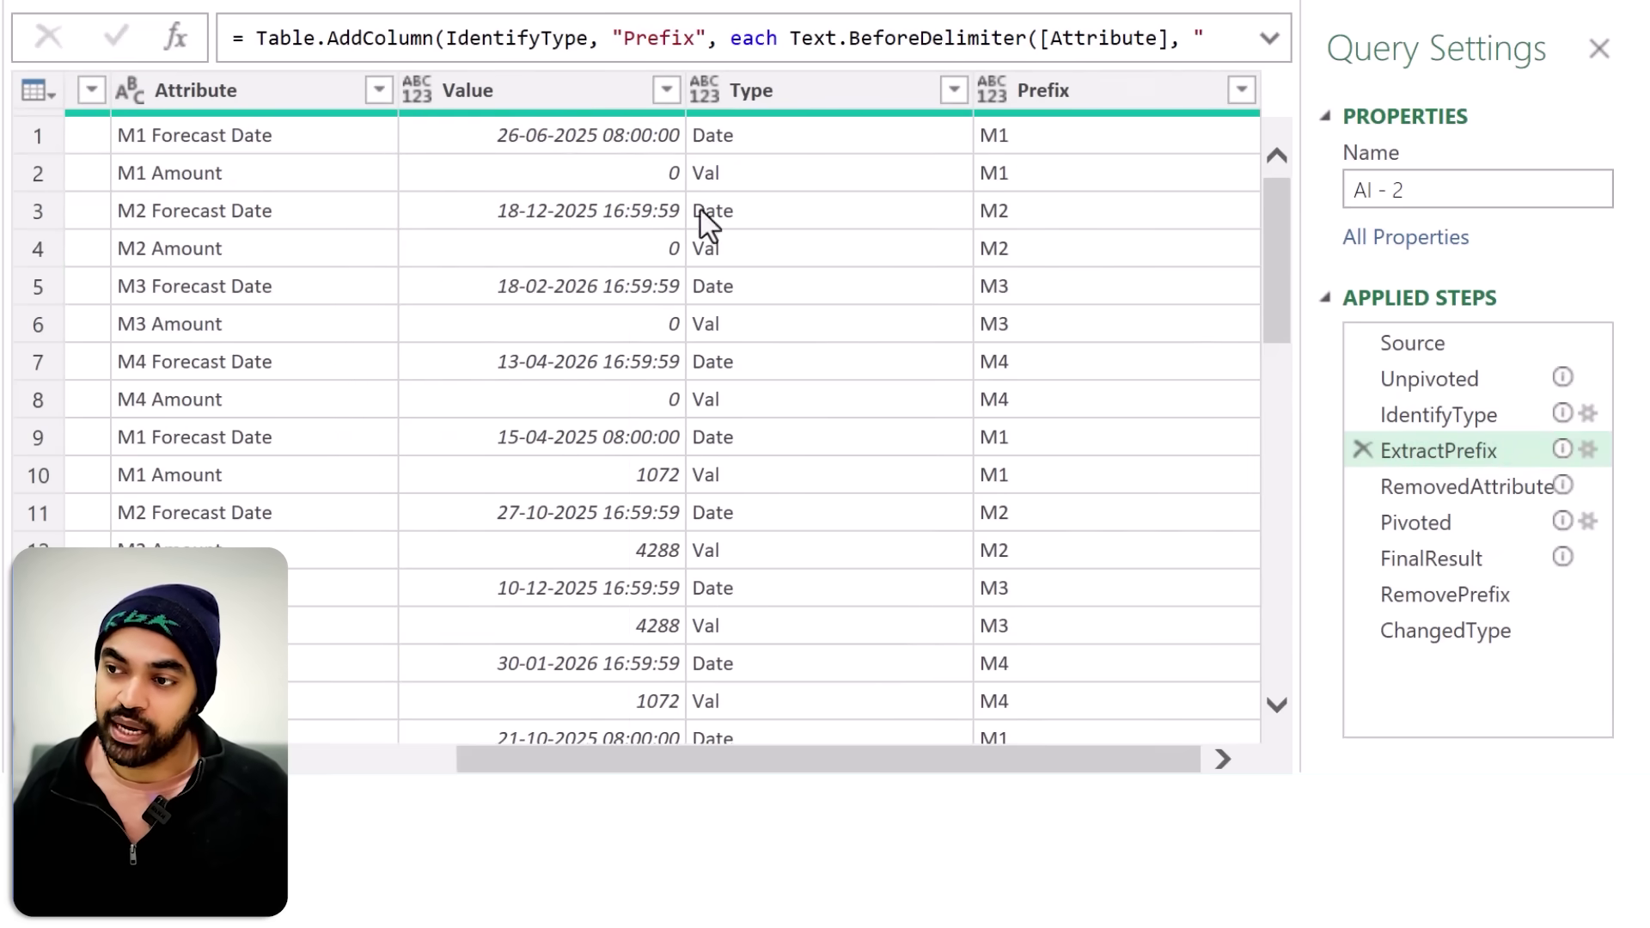
mouse_move(100, 118)
mouse_down()
mouse_move(150, 247)
mouse_move(153, 314)
mouse_up()
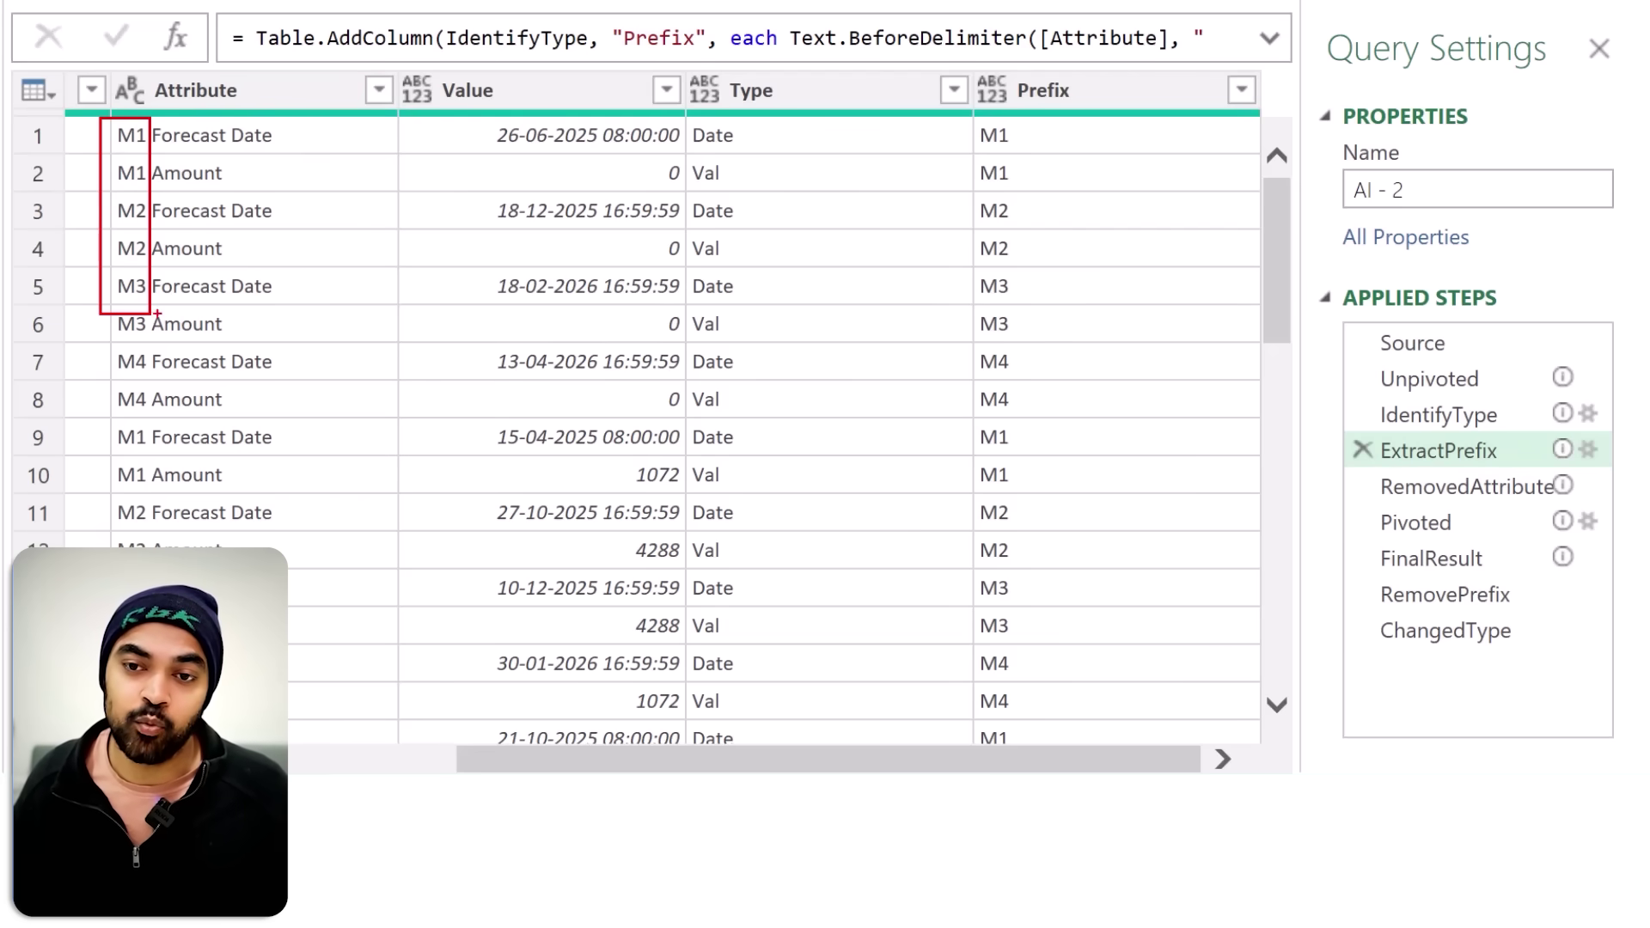
key(Escape)
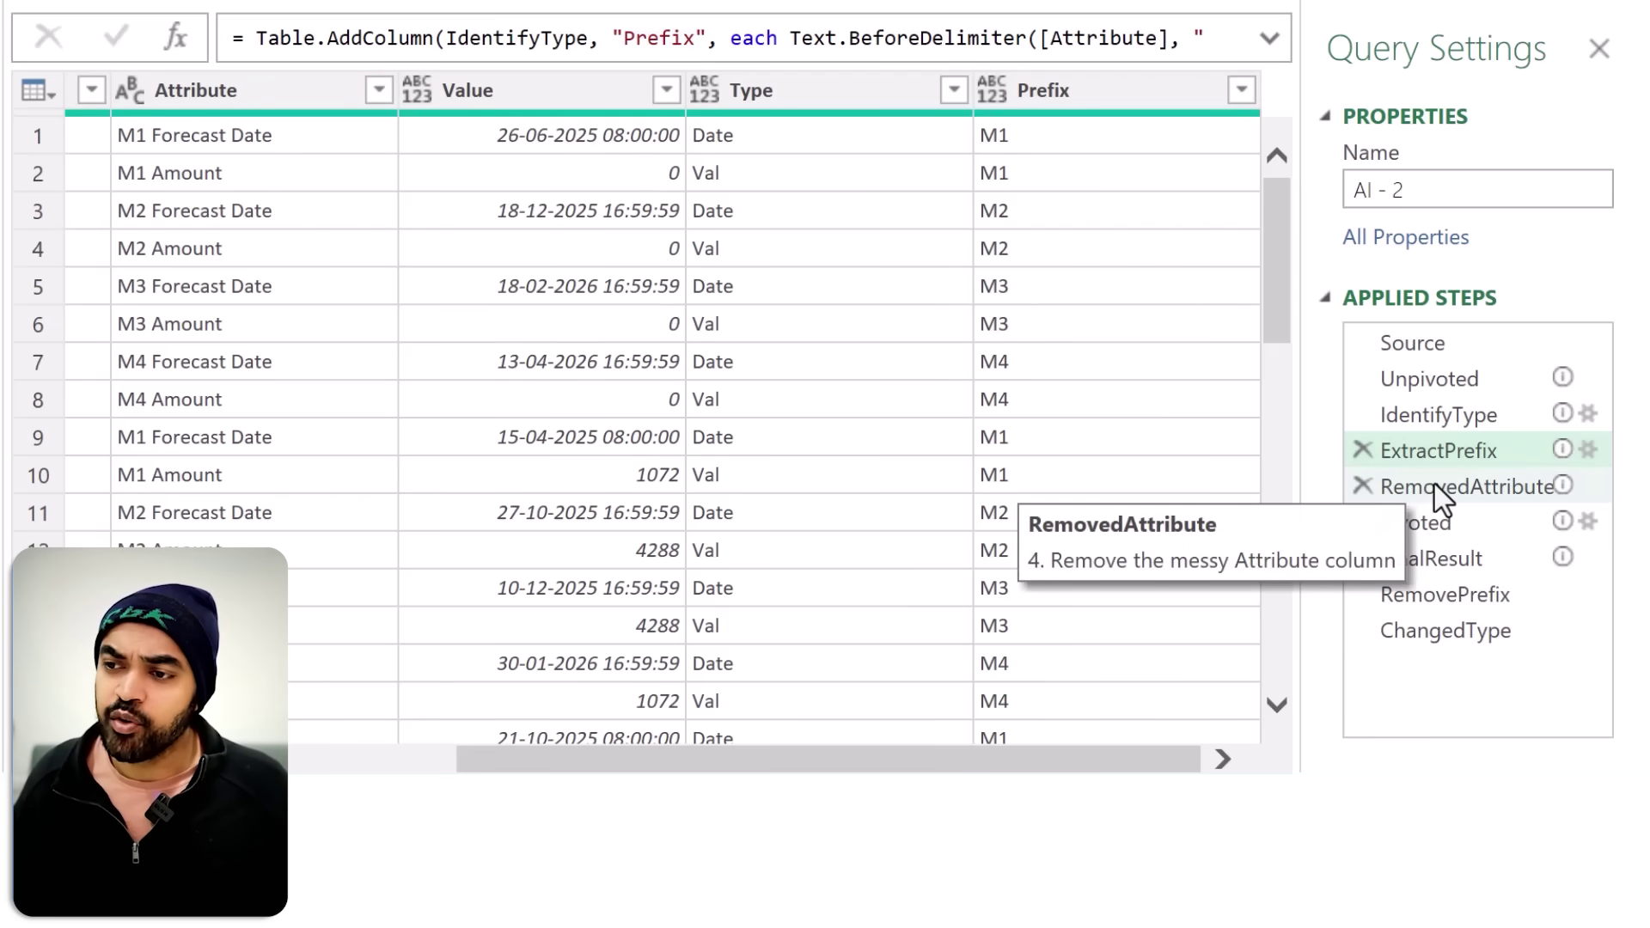
click(1435, 483)
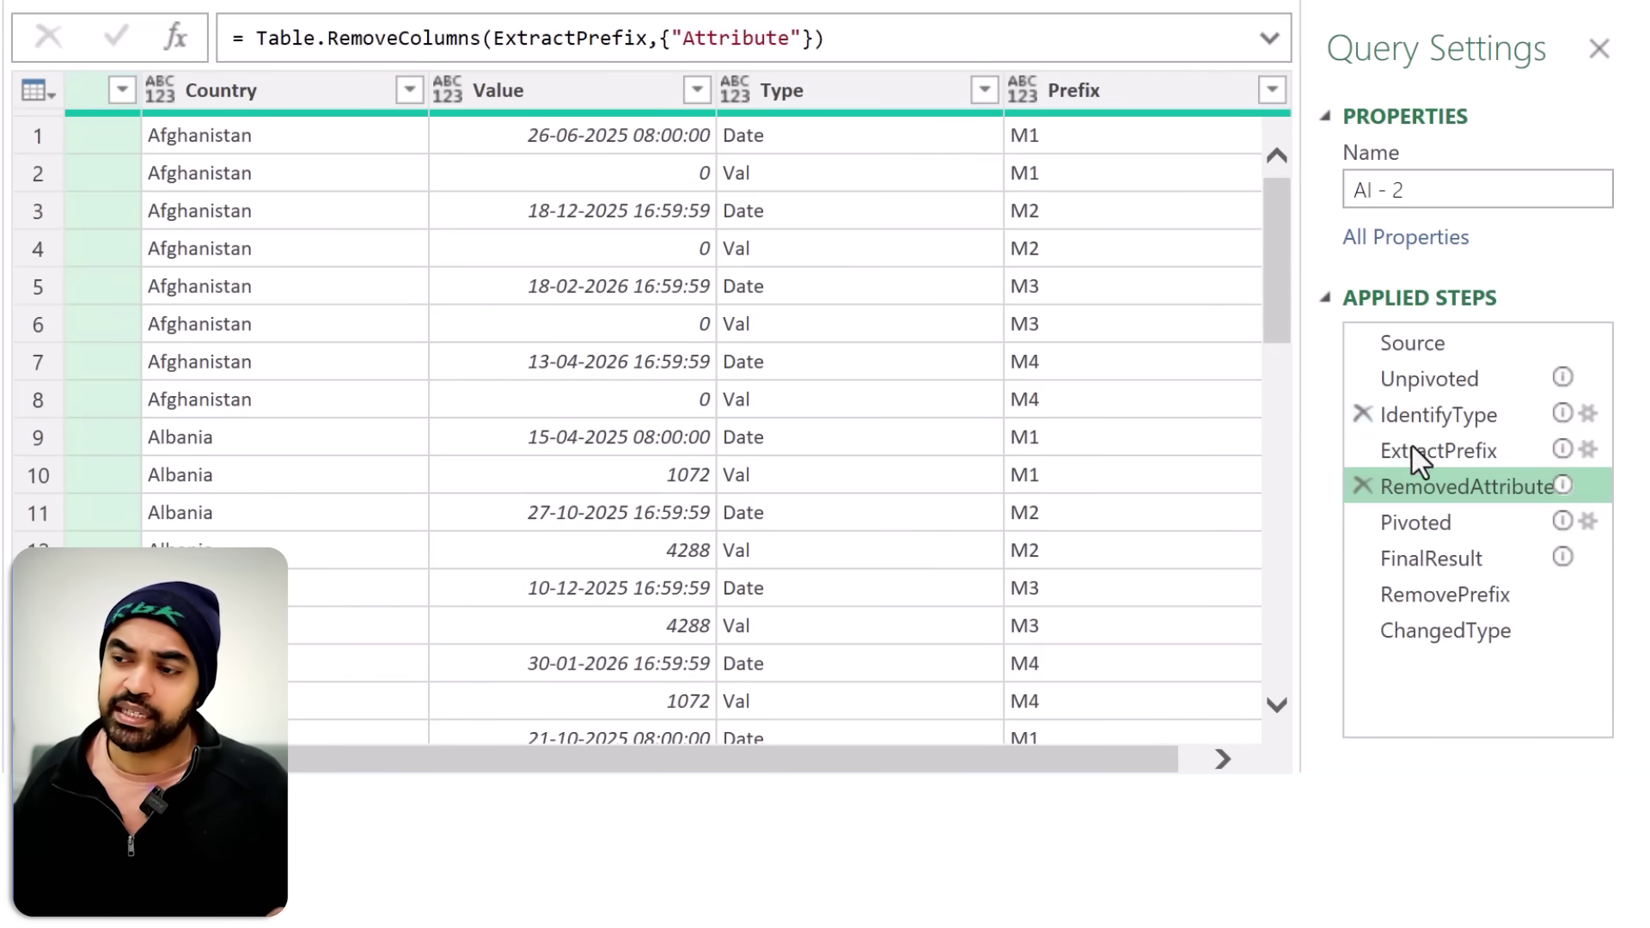
Step: Reopen the ExtractPrefix step and compare its Attribute, Type and Prefix columns
click(1433, 452)
click(481, 91)
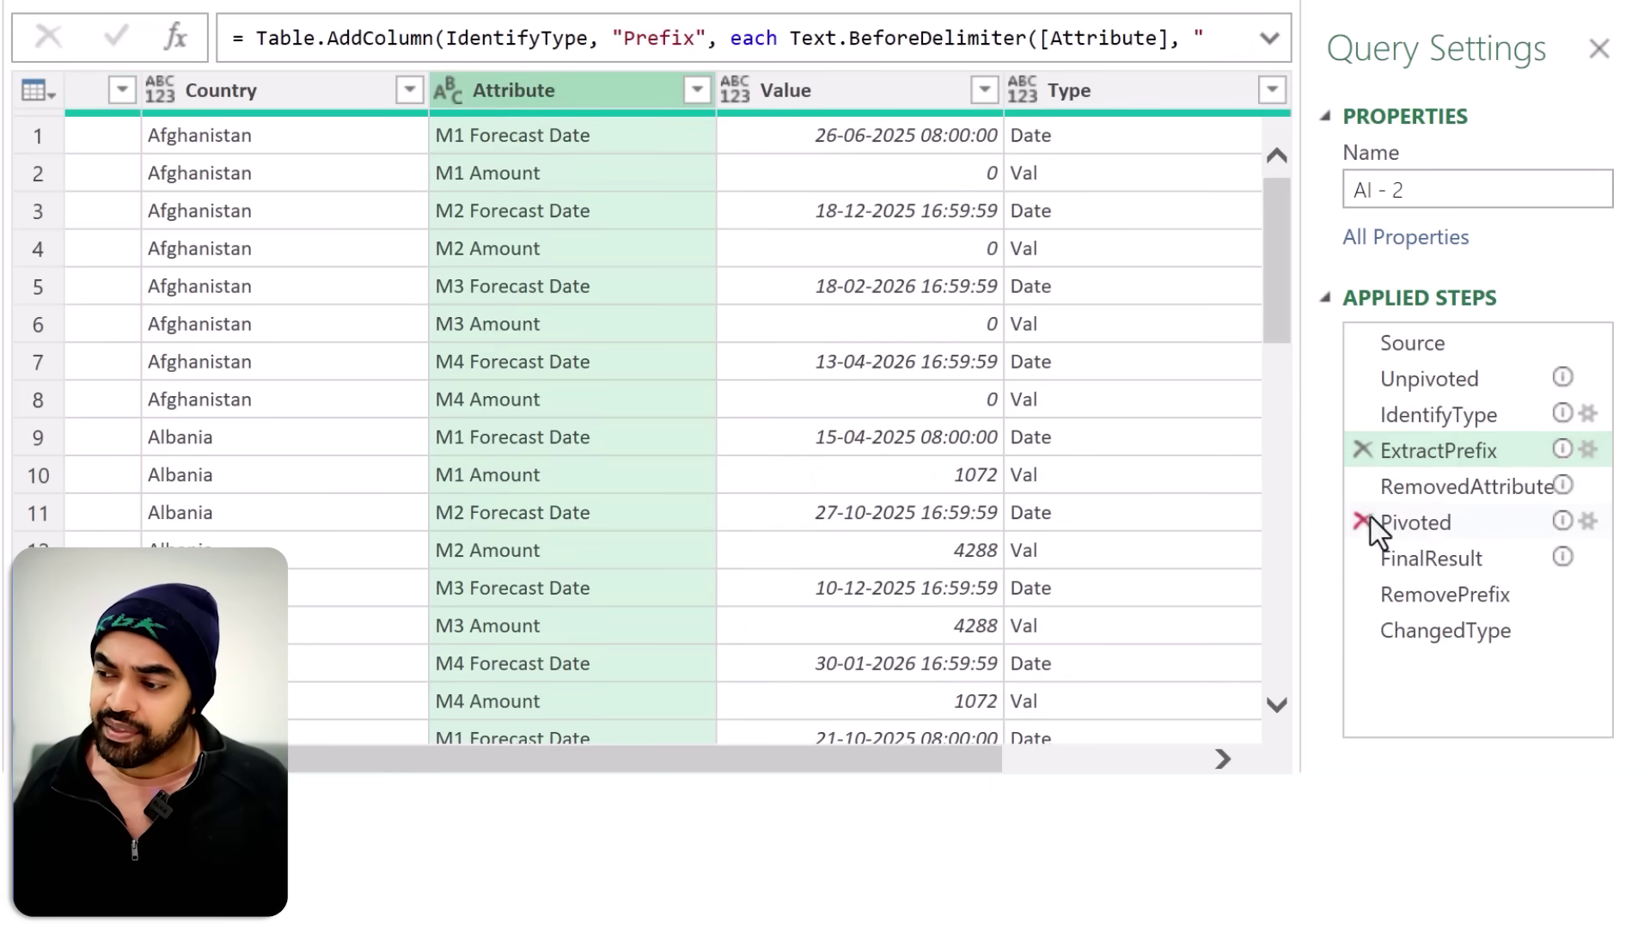
drag(968, 756, 1084, 765)
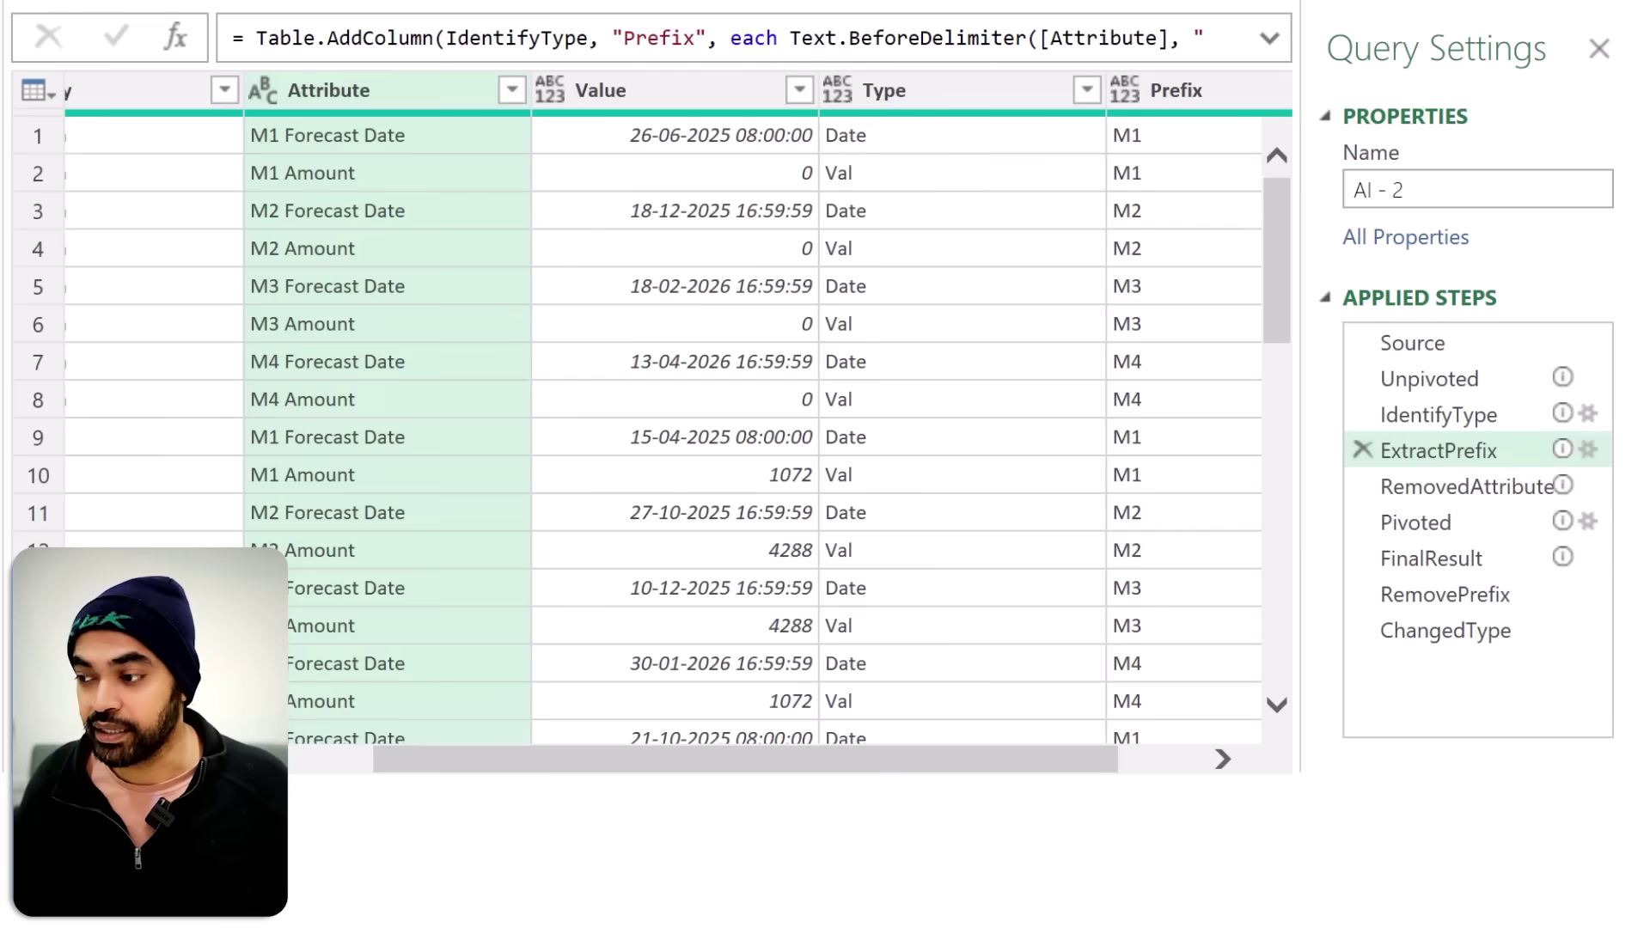
Step: Examine how the Pivoted step spreads Type into Date and Val columns, and check the Prefix entries for each country
click(1416, 526)
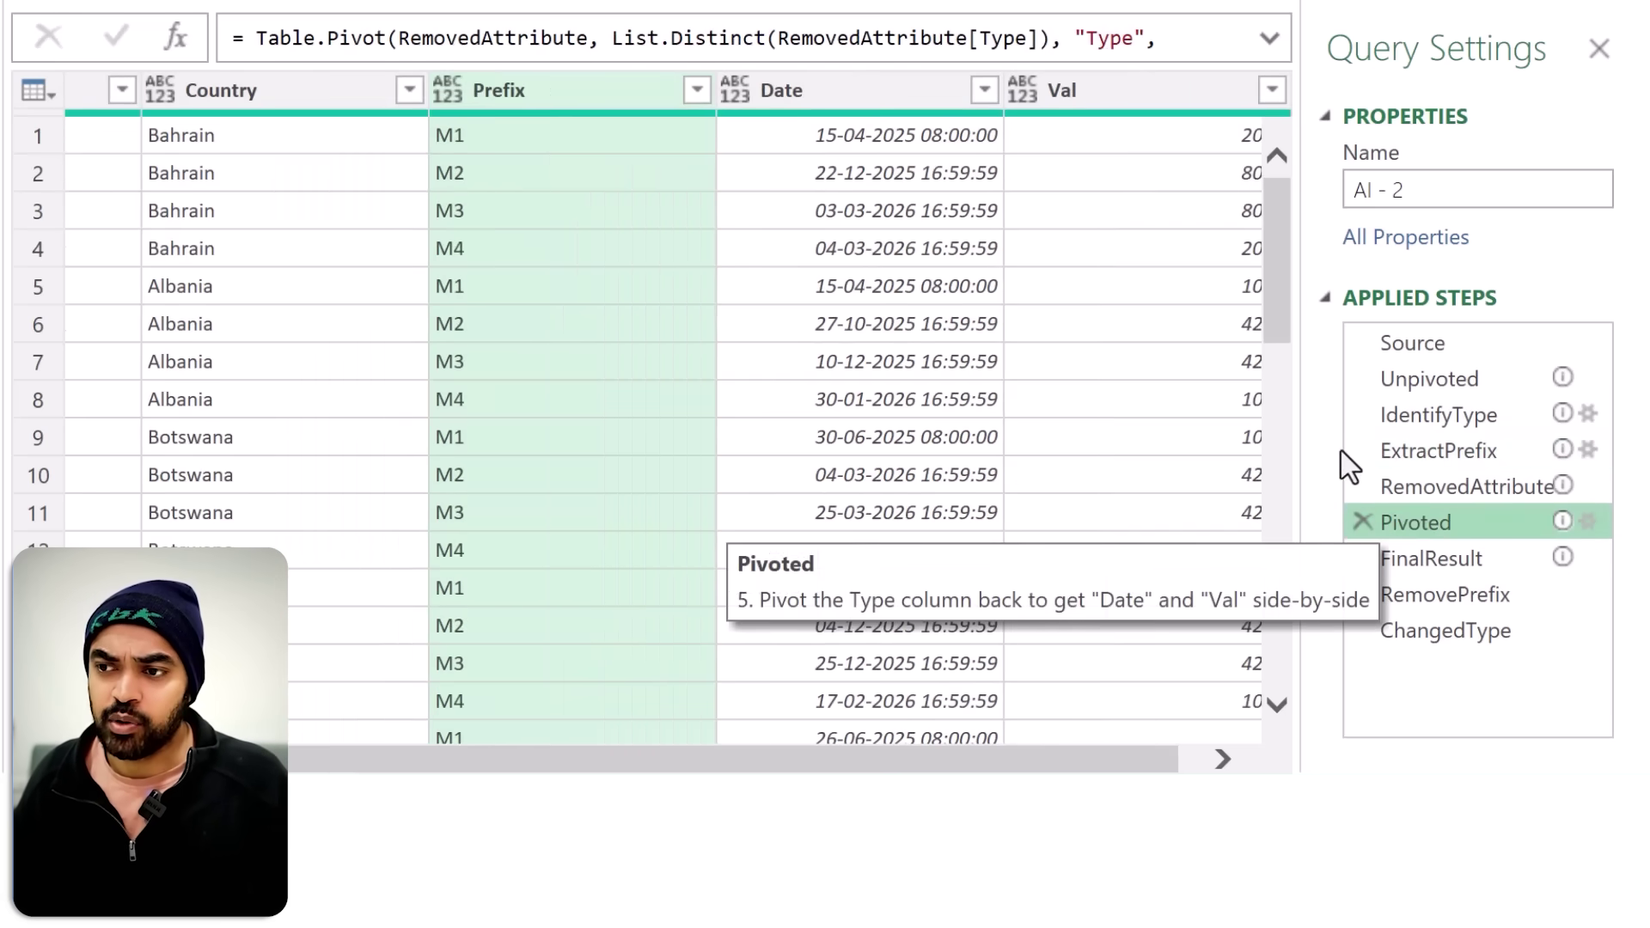
click(871, 102)
click(1143, 96)
click(589, 139)
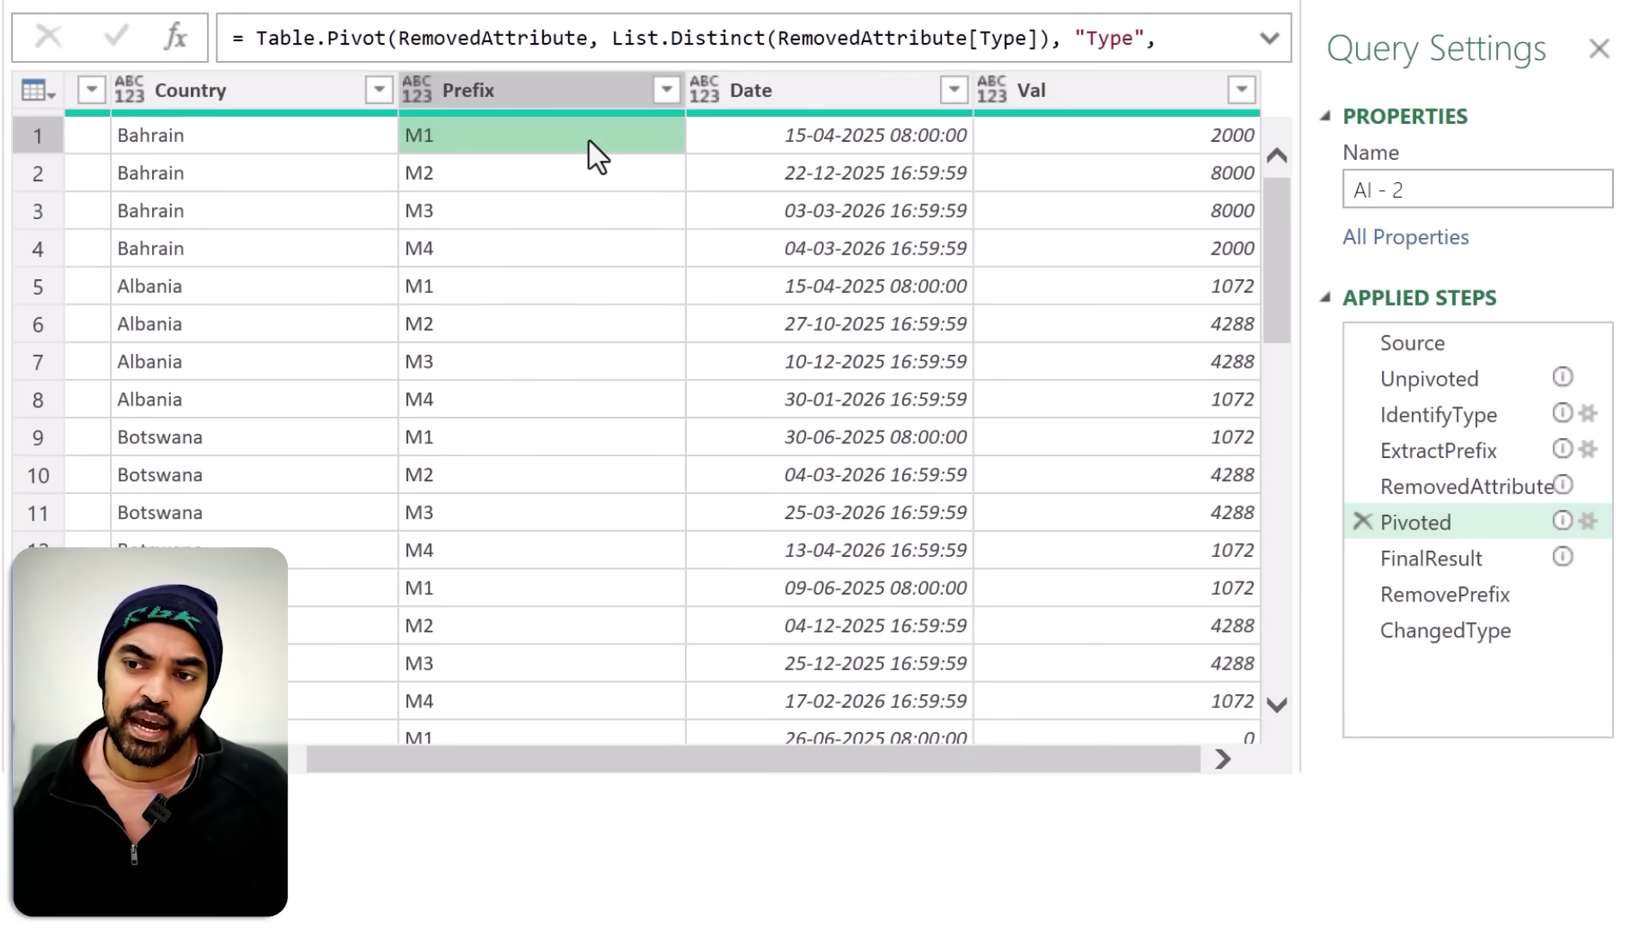
click(585, 211)
click(580, 297)
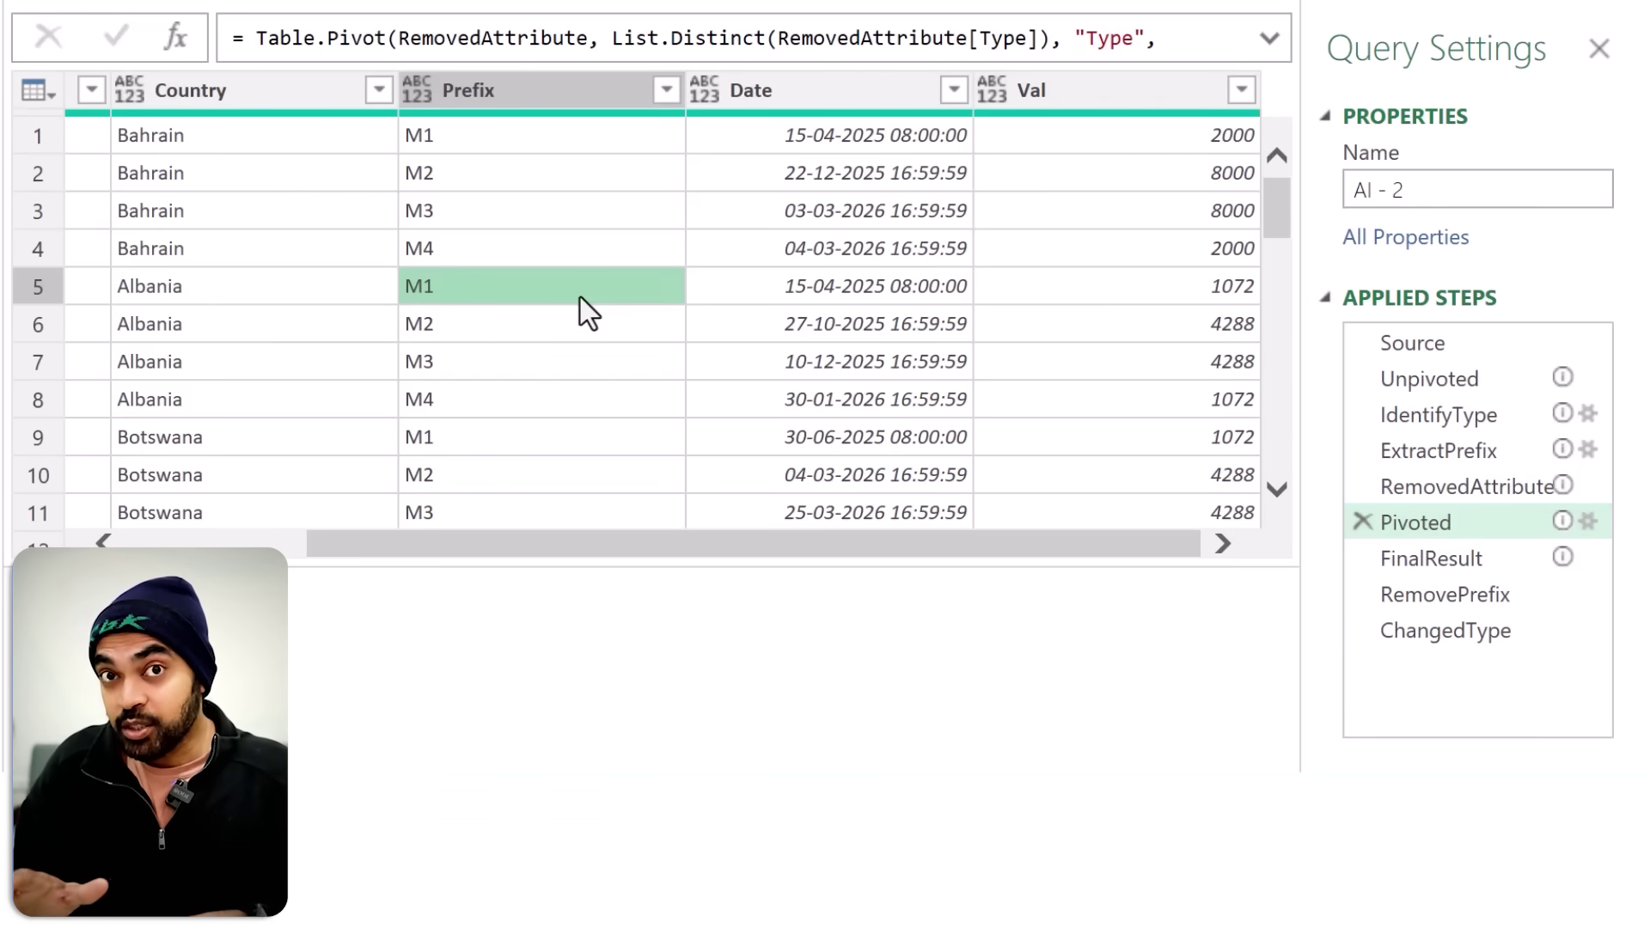
Step: Review the FinalResult, RemovePrefix and ChangedType steps of the AI - 2 query in order
click(1387, 562)
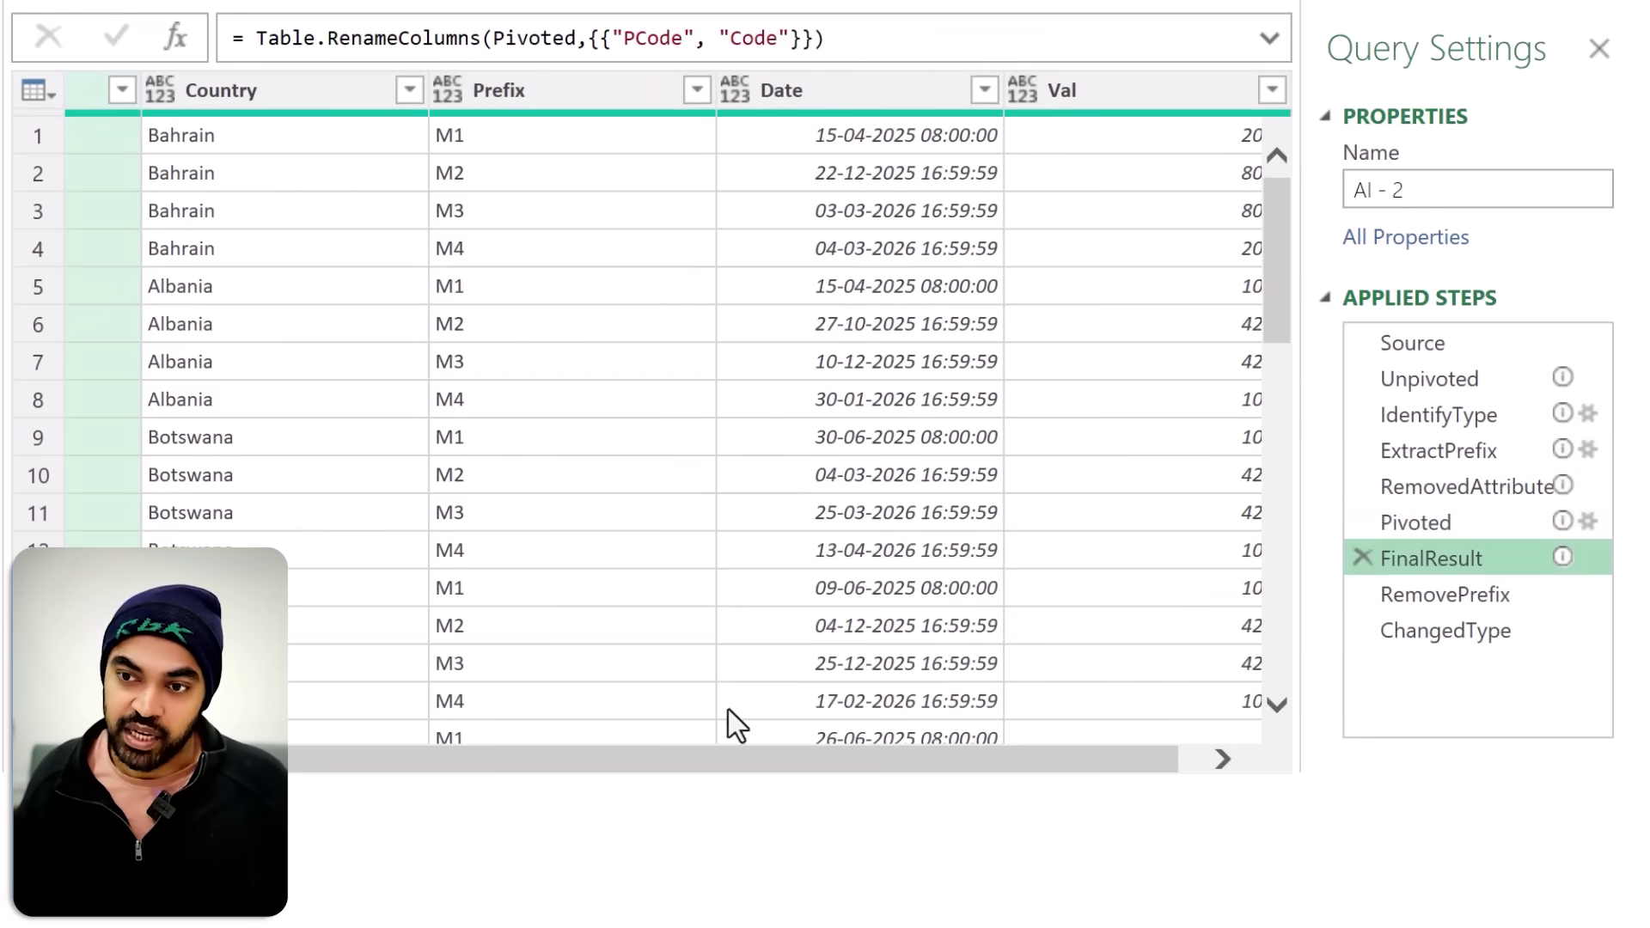
click(1476, 596)
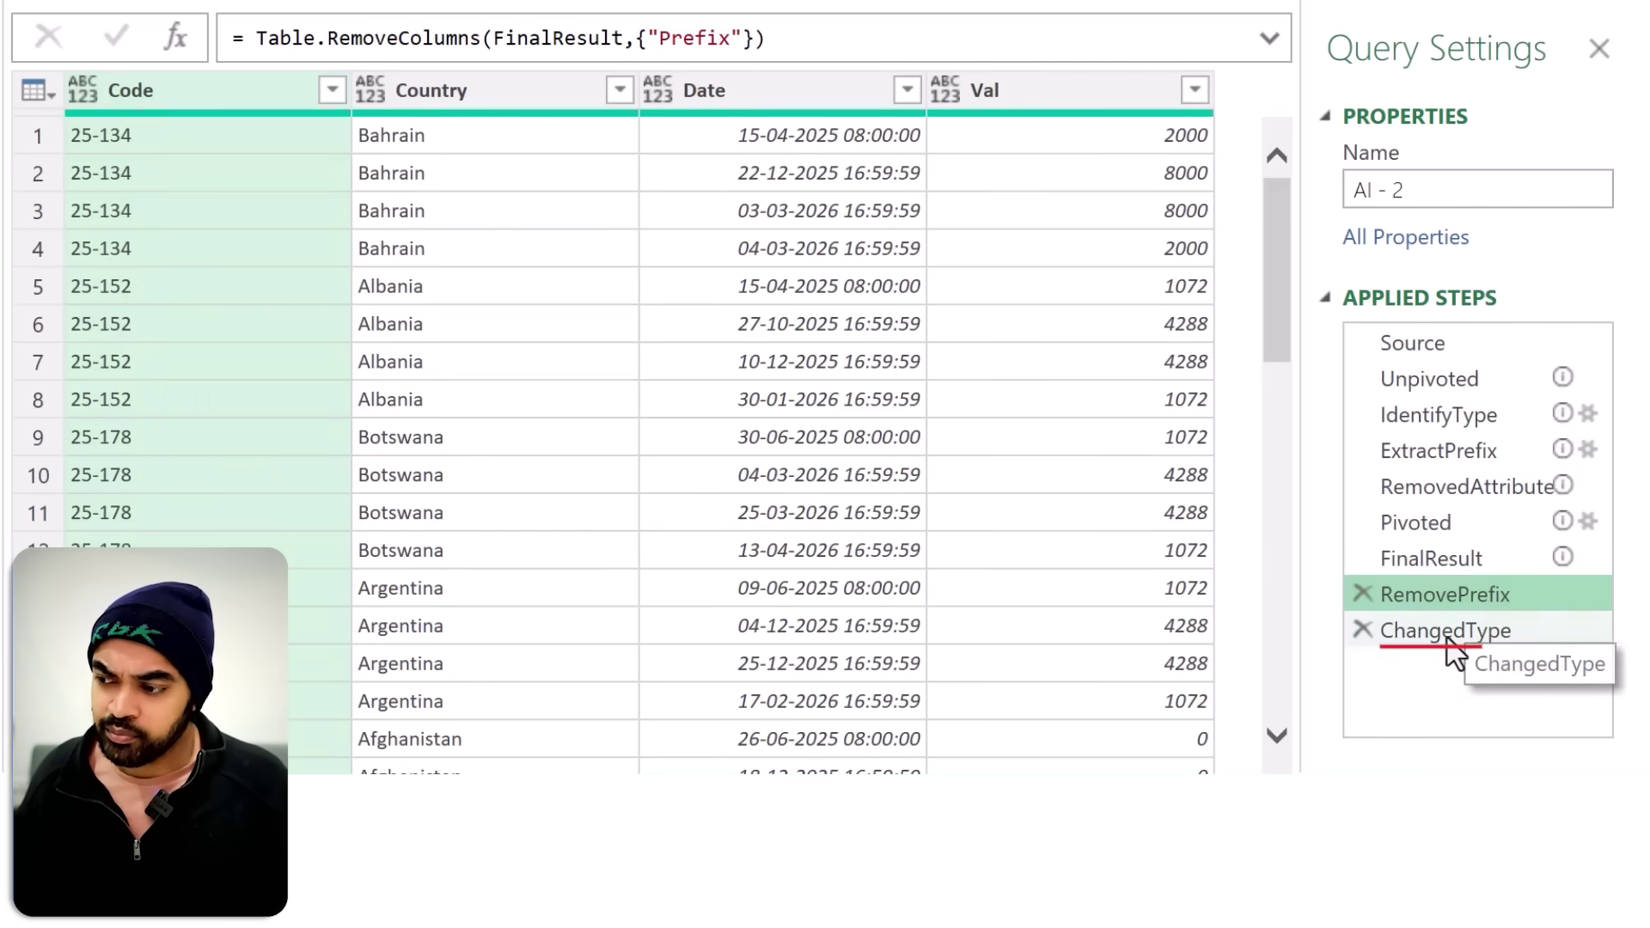
click(1461, 634)
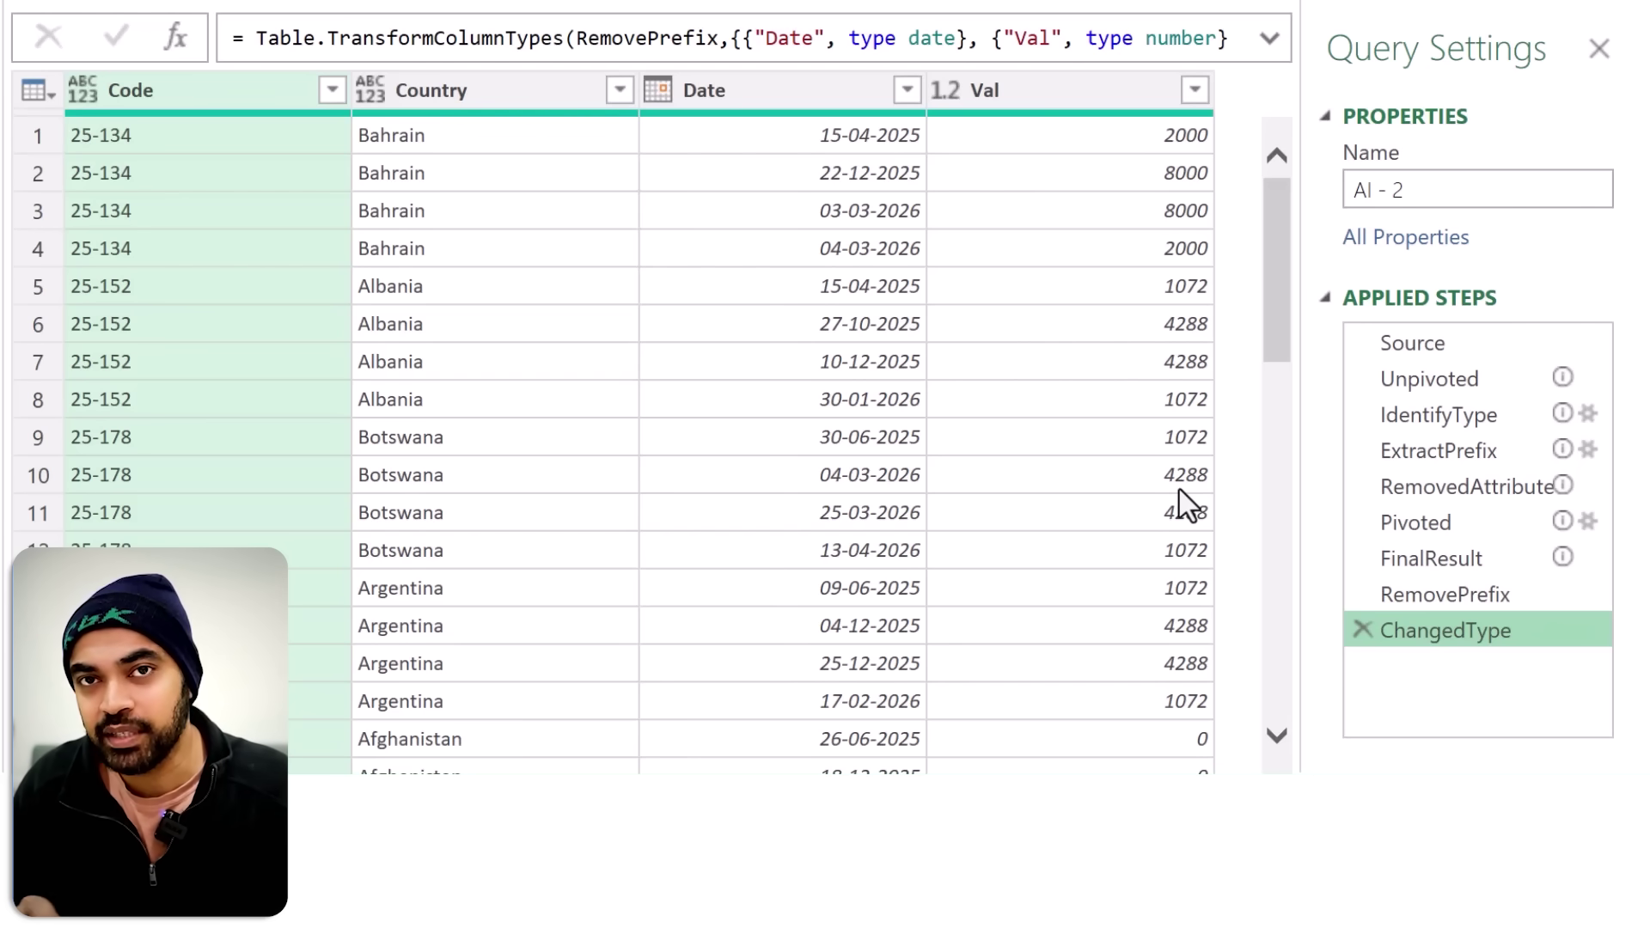
Step: Recheck the ExtractPrefix step's comment and the columns produced by the IdentifyType step
mouse_move(1426, 534)
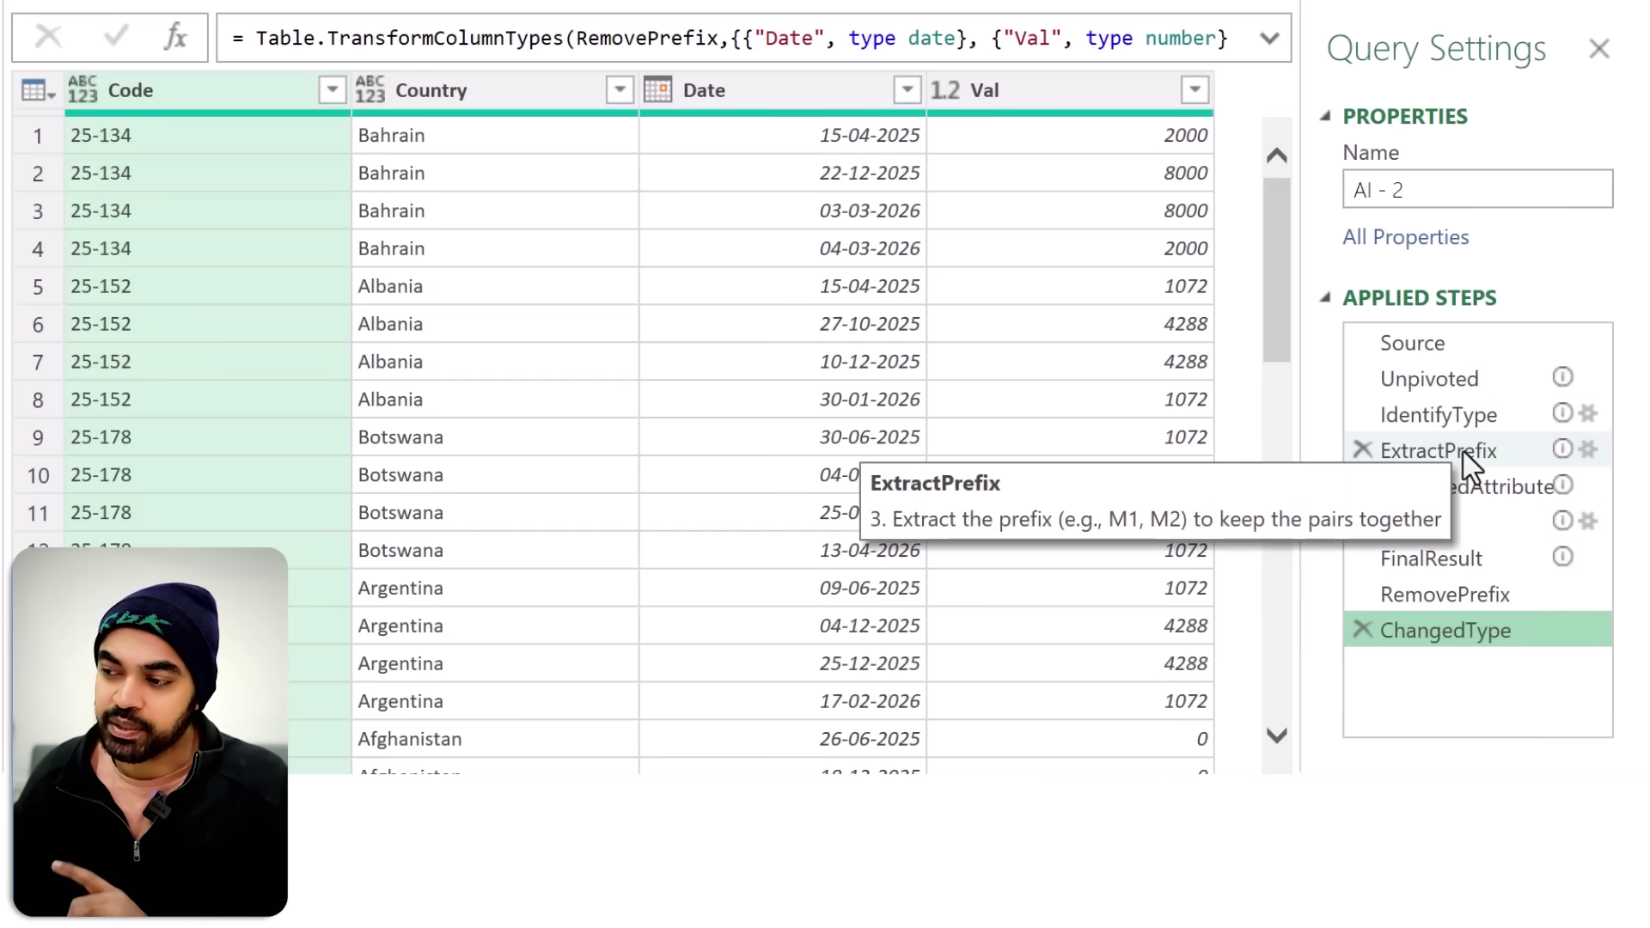
click(1459, 421)
scroll(1254, 593, right, 5)
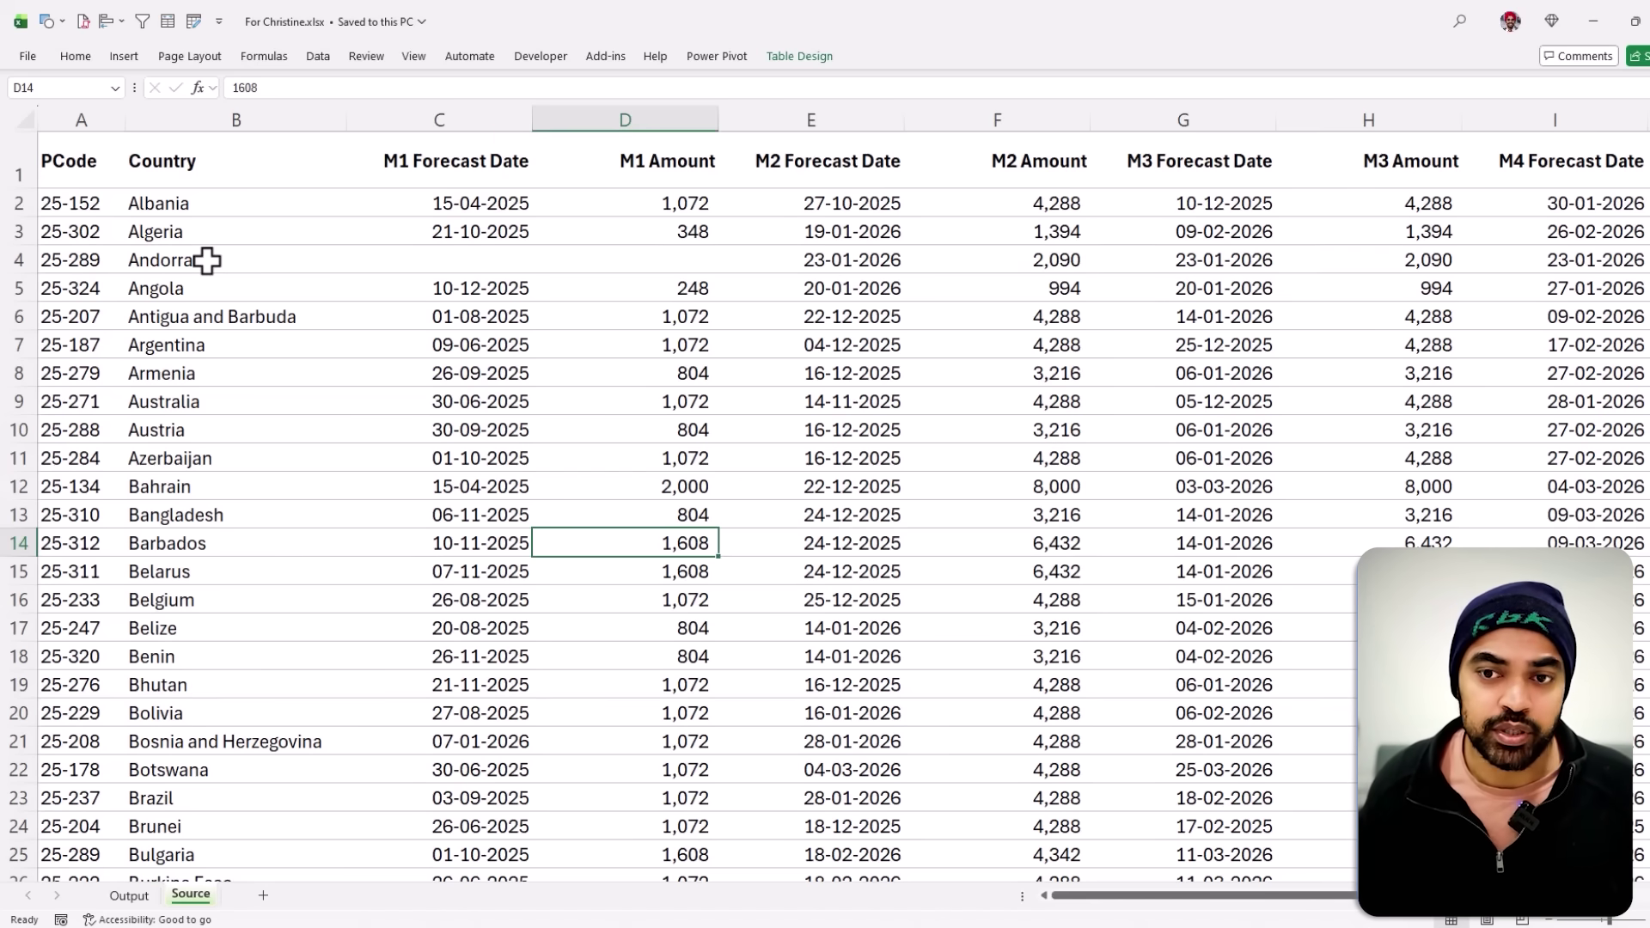
Step: Switch to the Excel workbook and hide rows 4 to 41 of the Source sheet
key(Home)
key(Up)
key(Up)
key(Up)
key(Up)
key(Up)
key(Up)
key(Up)
key(Up)
key(Up)
key(Up)
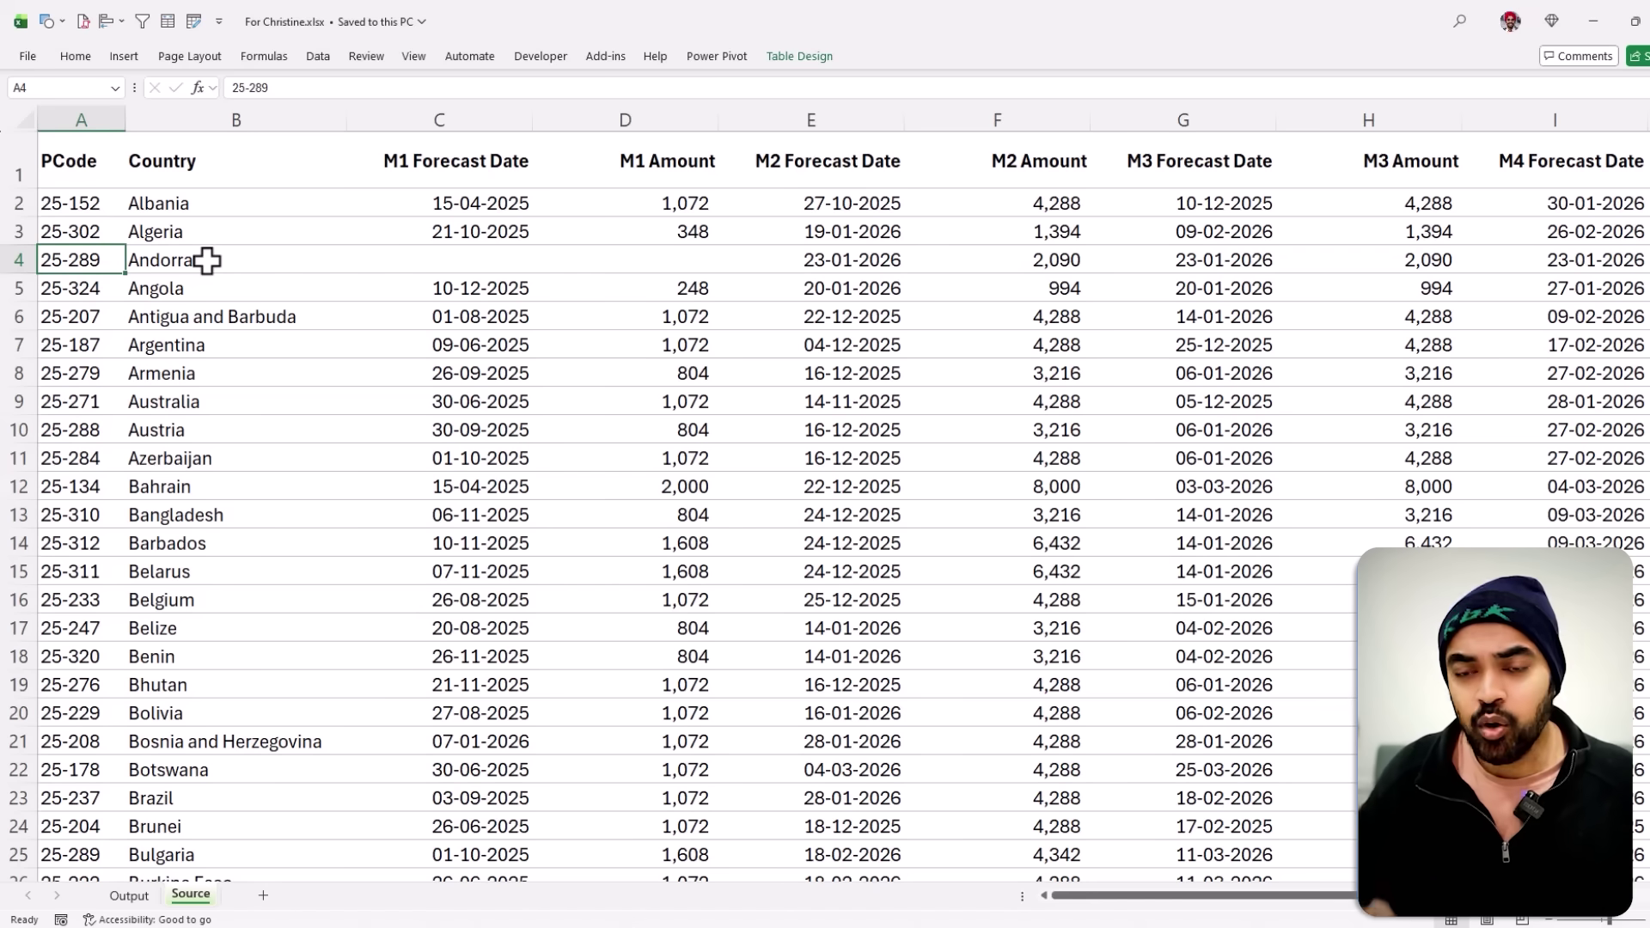
key(ctrl+shift+Down)
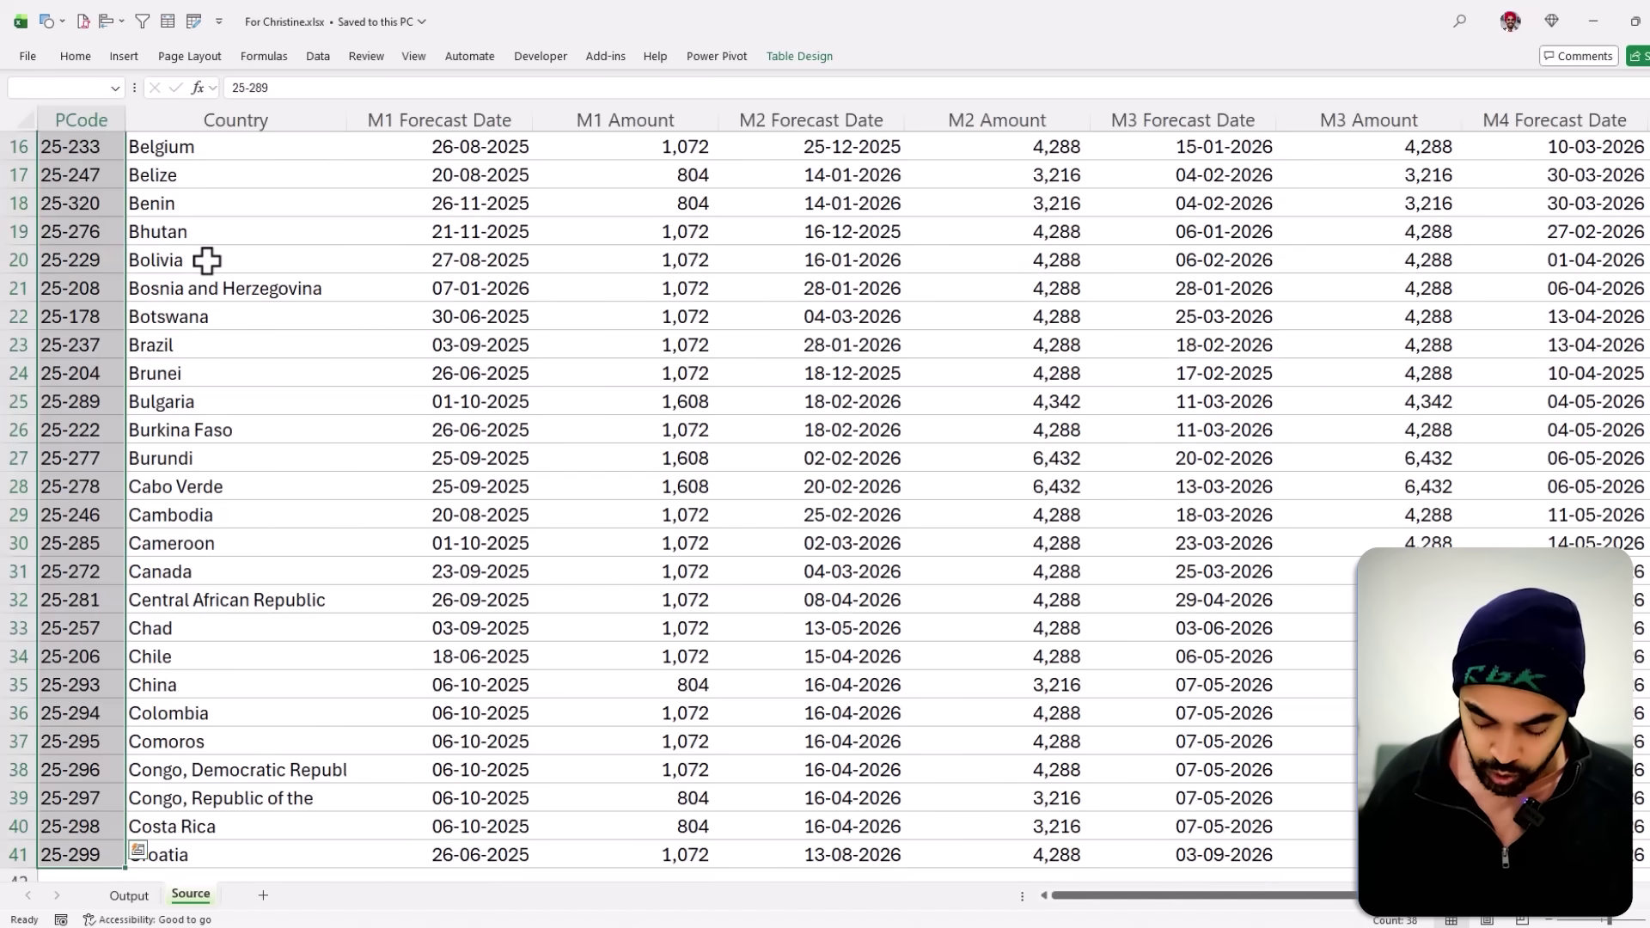
key(ctrl+9)
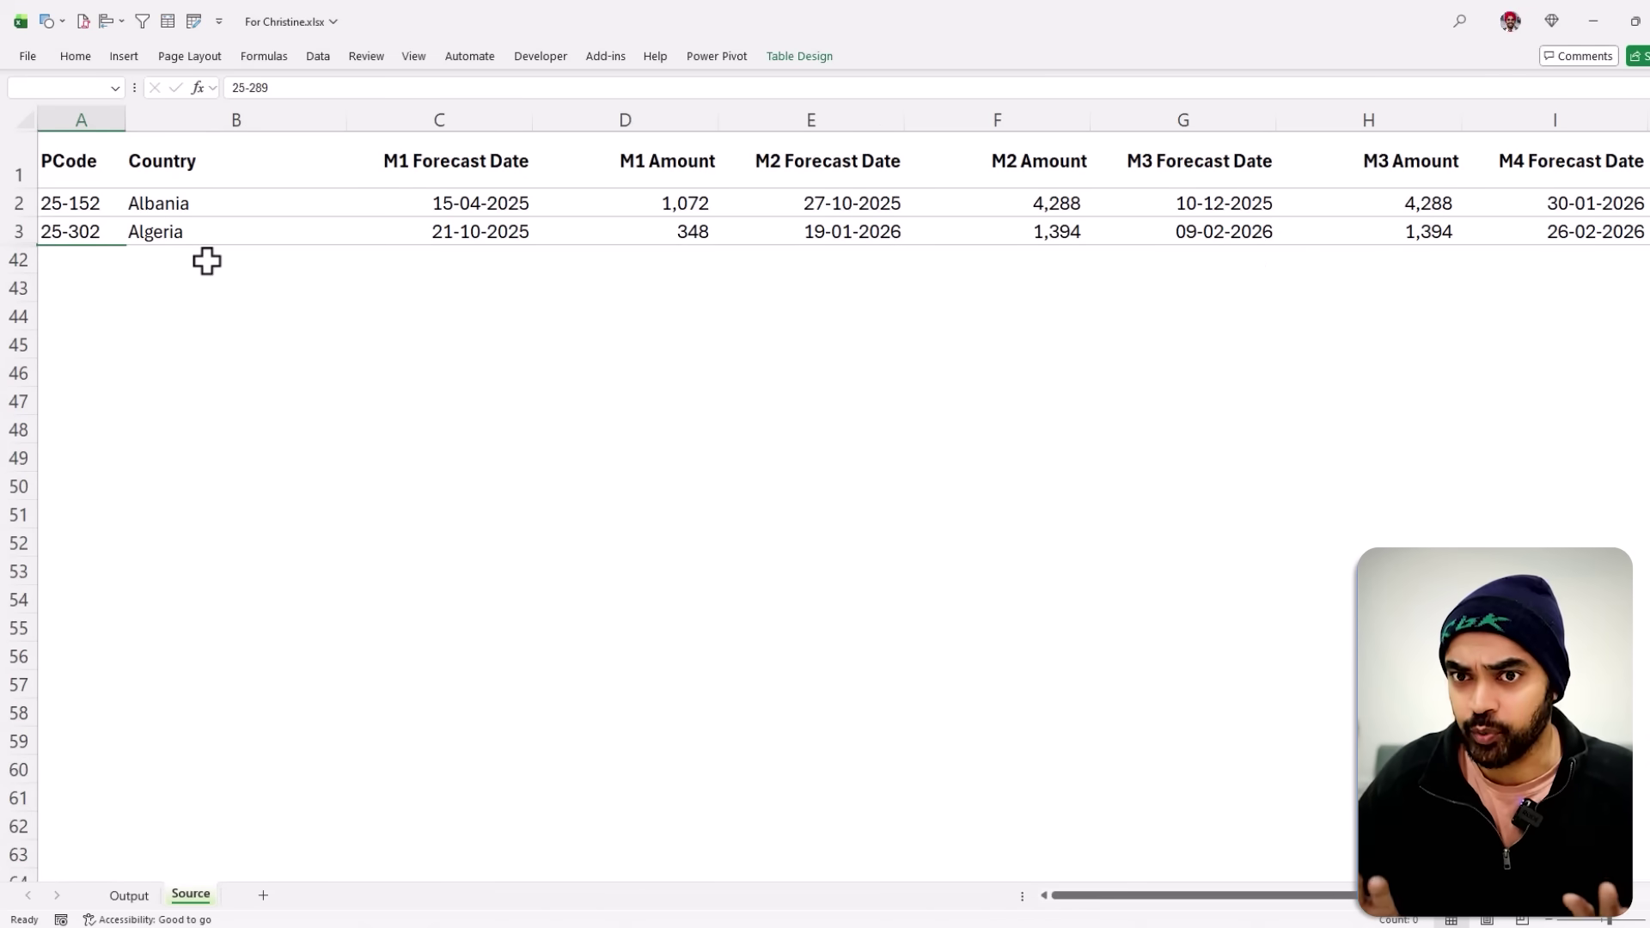
Step: Highlight the PCode and Country values of the Albania and Algeria rows, and clear the selection by choosing cell B44
key(shift+Up)
key(shift+Up)
key(shift+Right)
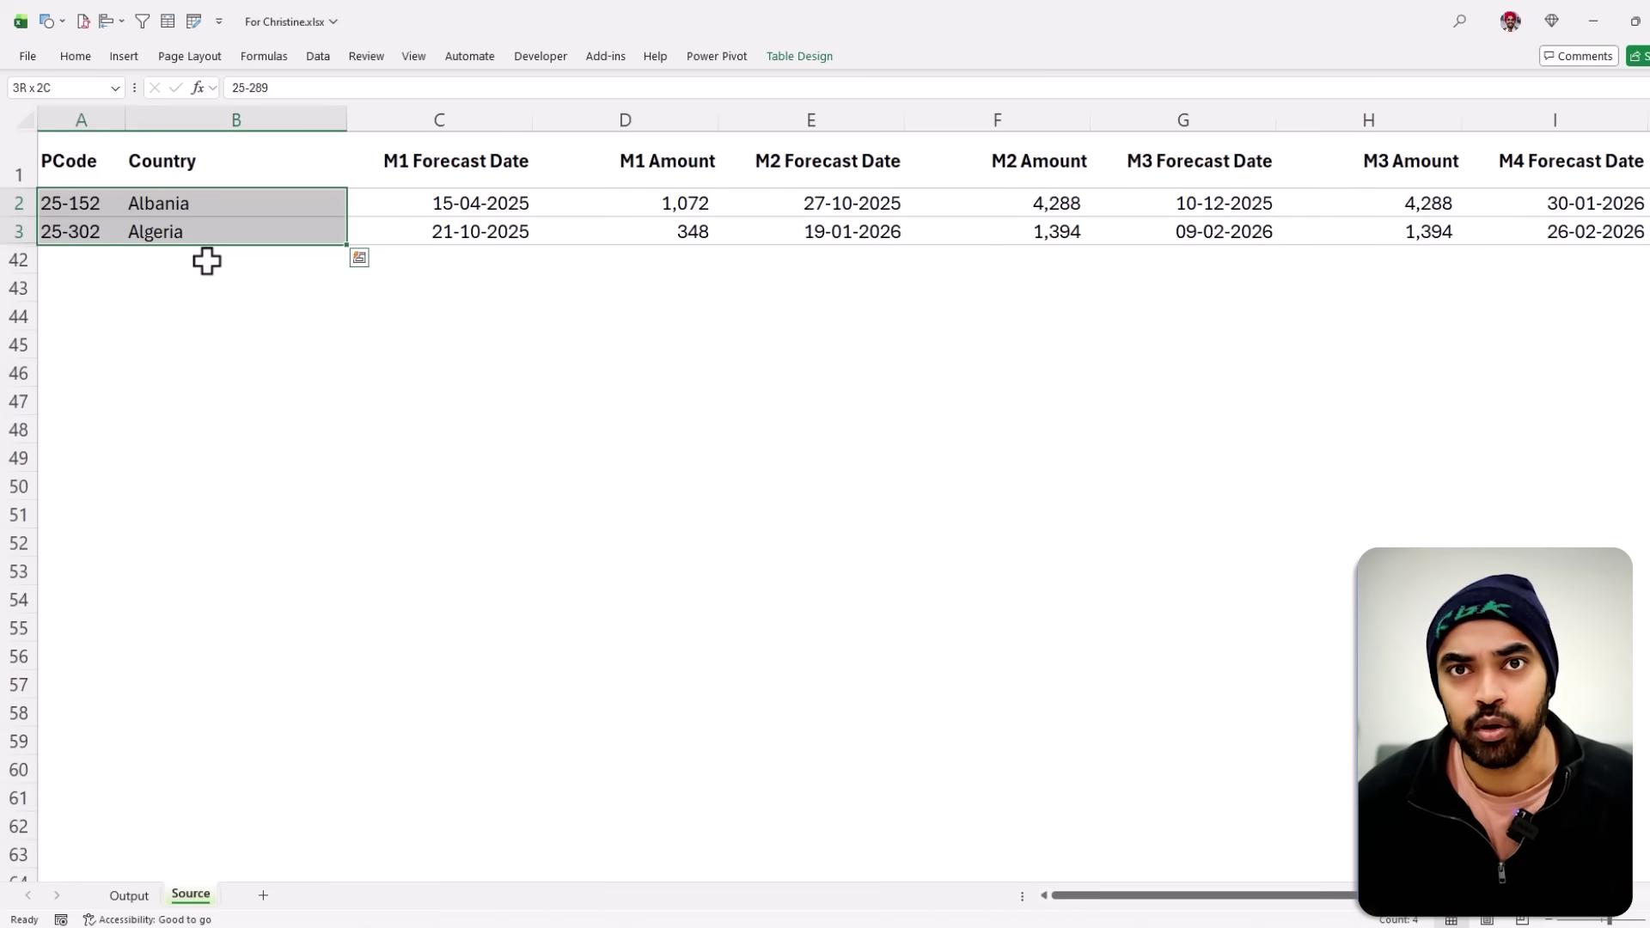
click(250, 316)
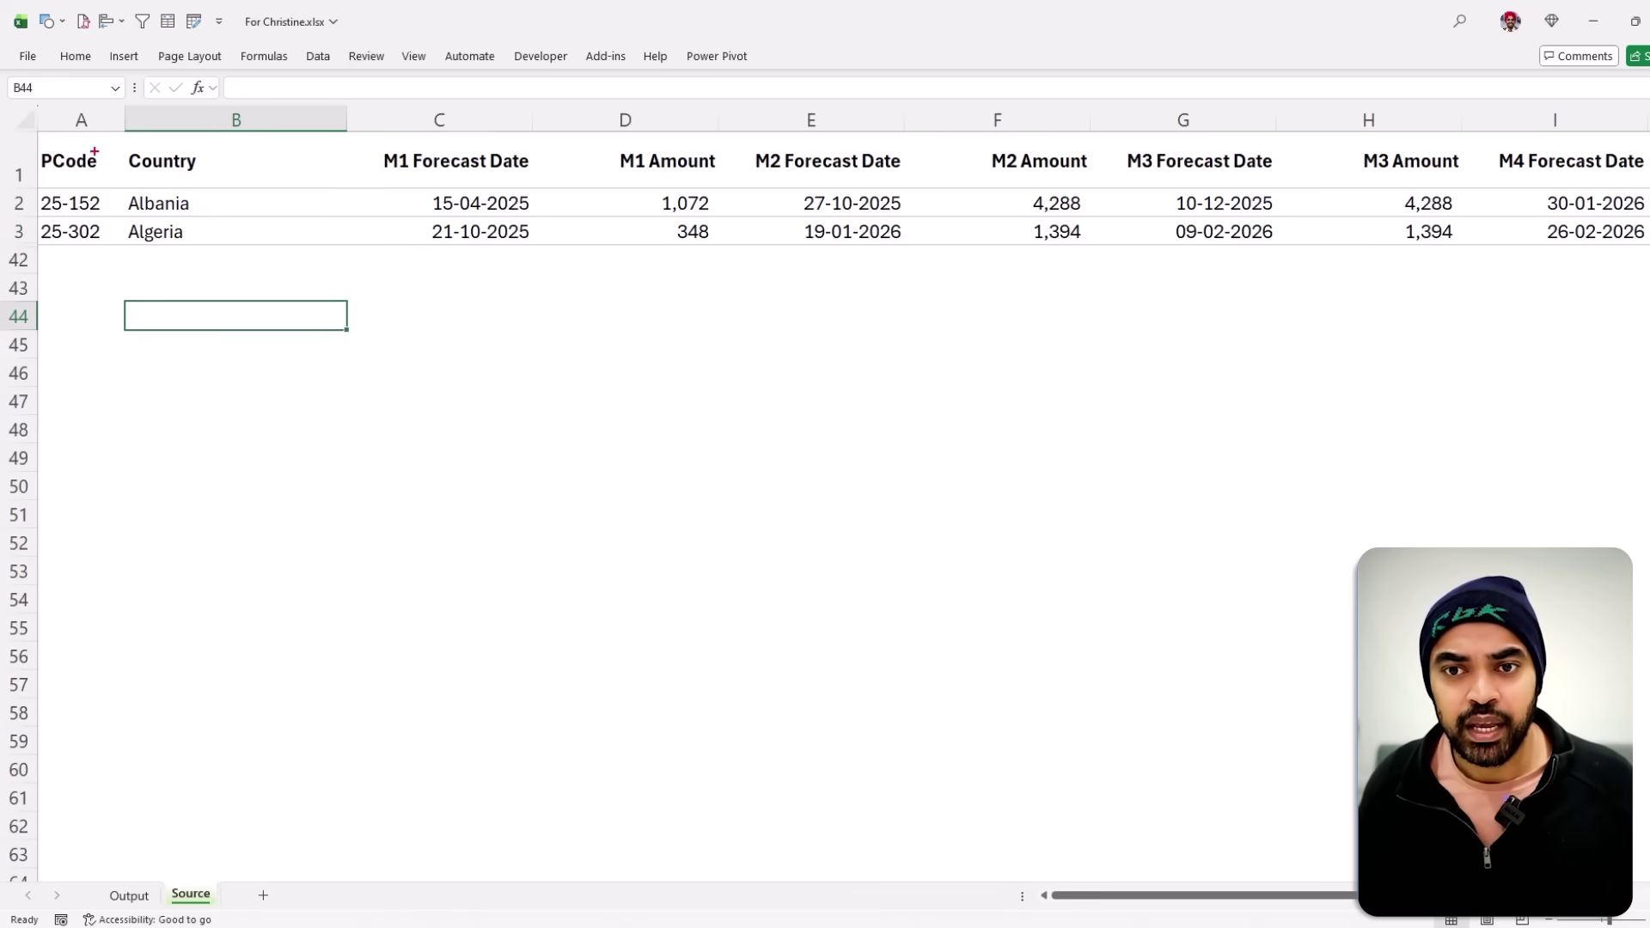
Step: Annotate the Source sheet to show the M2 pair moving beneath the M1 pair, with PCode and Country repeated beside it
mouse_move(34, 130)
mouse_down()
mouse_move(221, 205)
mouse_move(731, 250)
mouse_up()
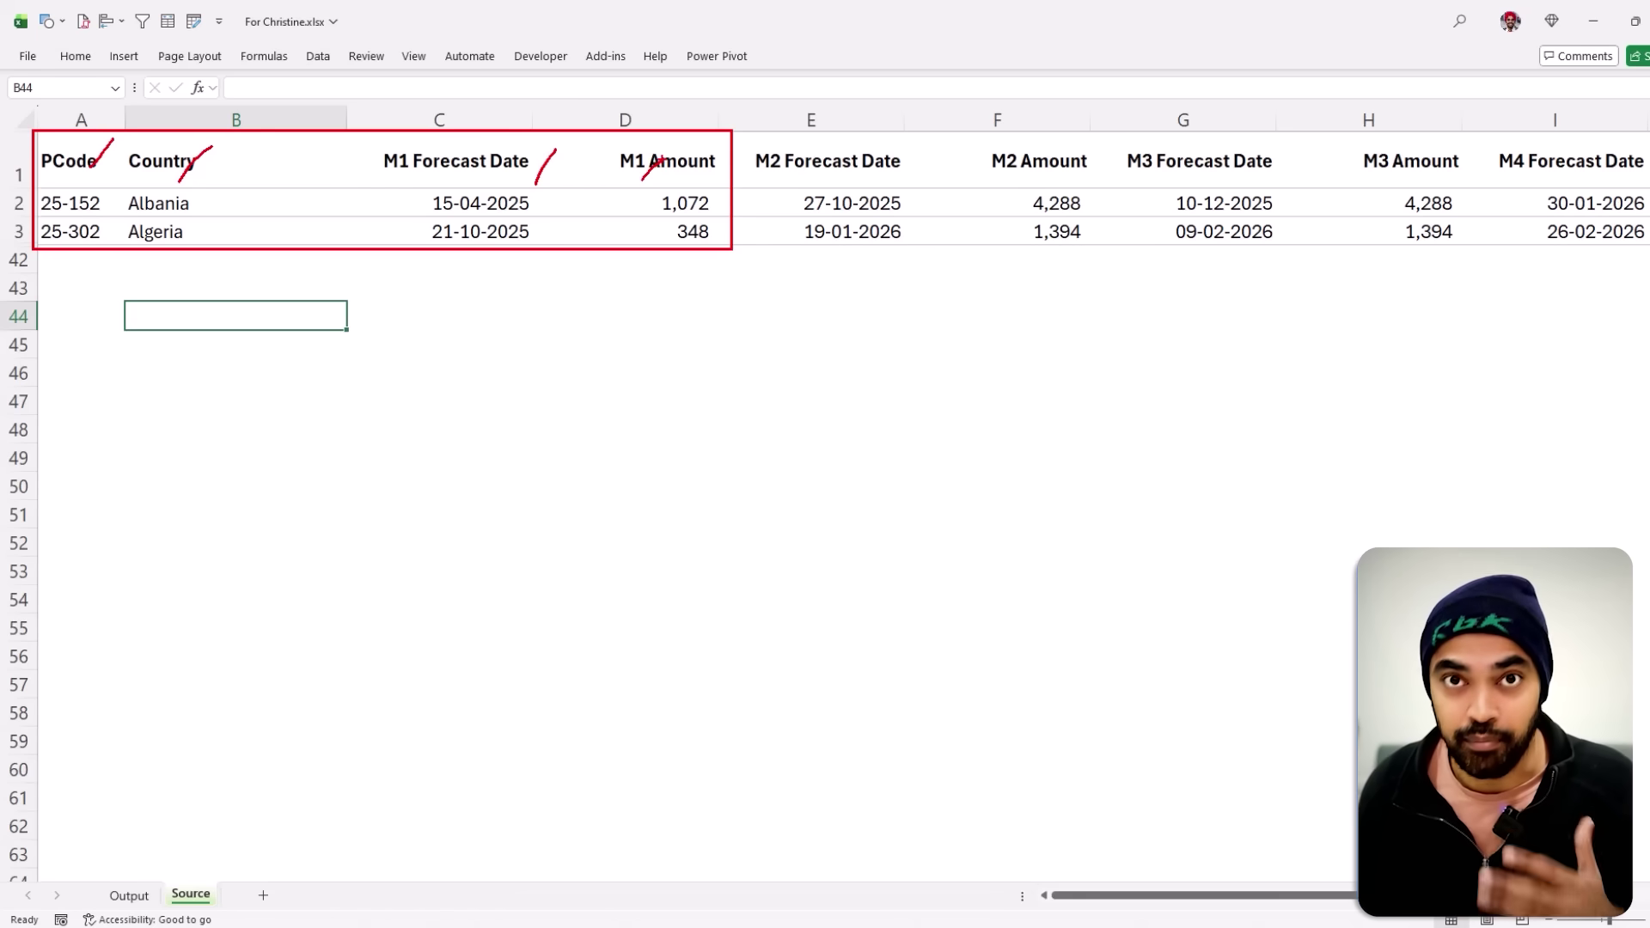
drag(793, 165, 1089, 247)
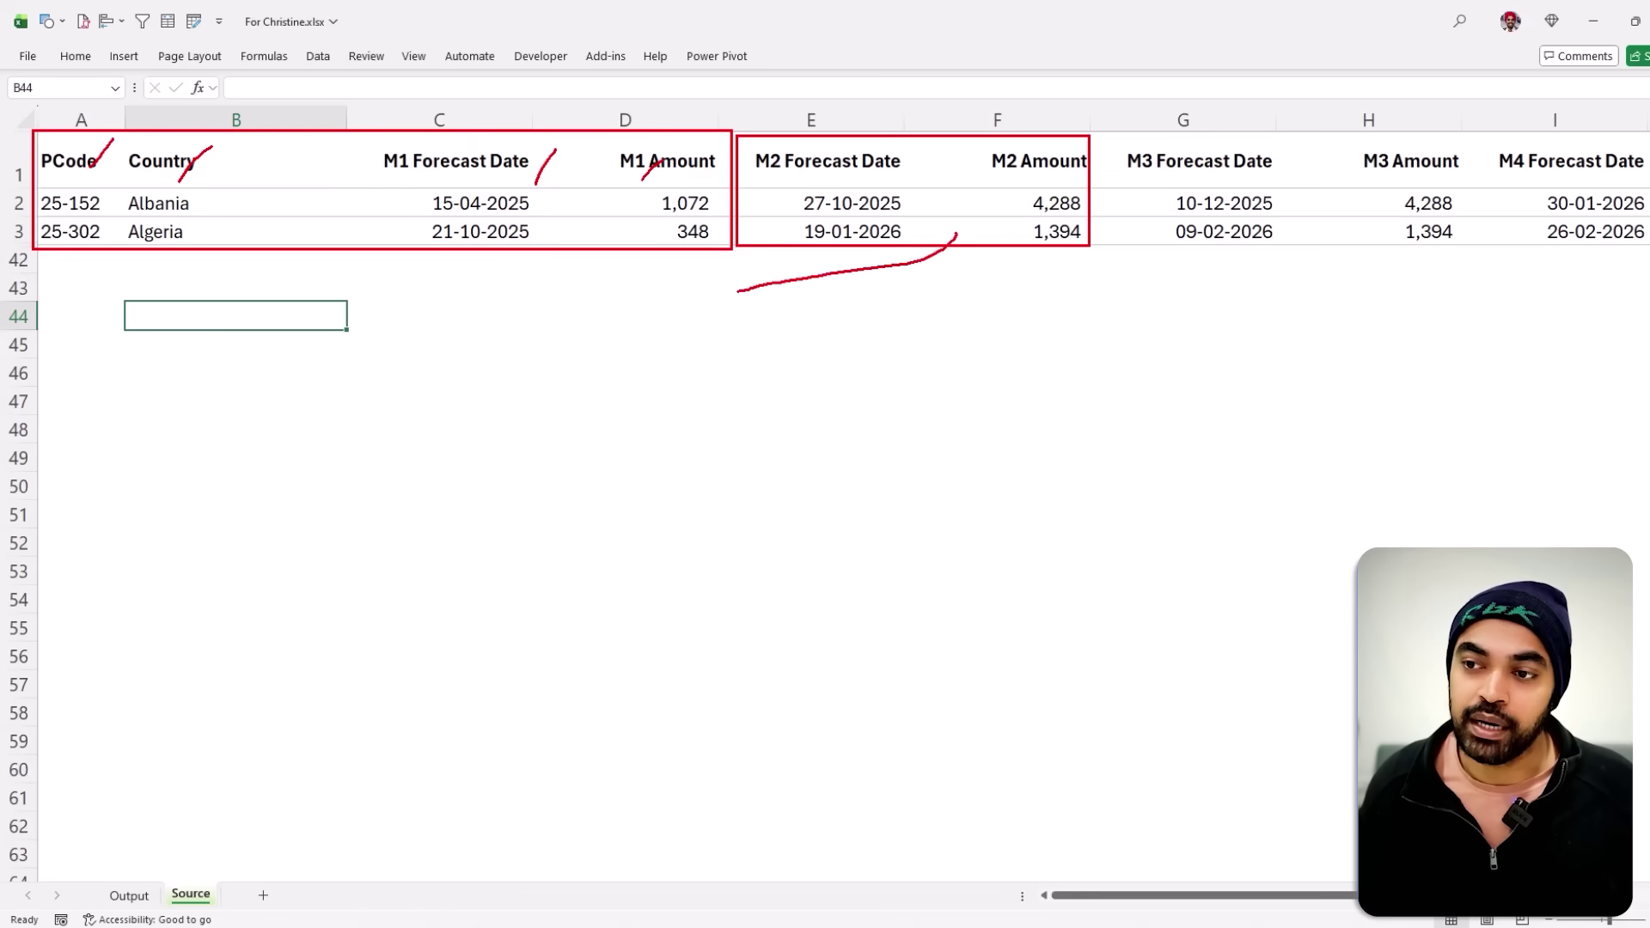
drag(388, 262, 731, 379)
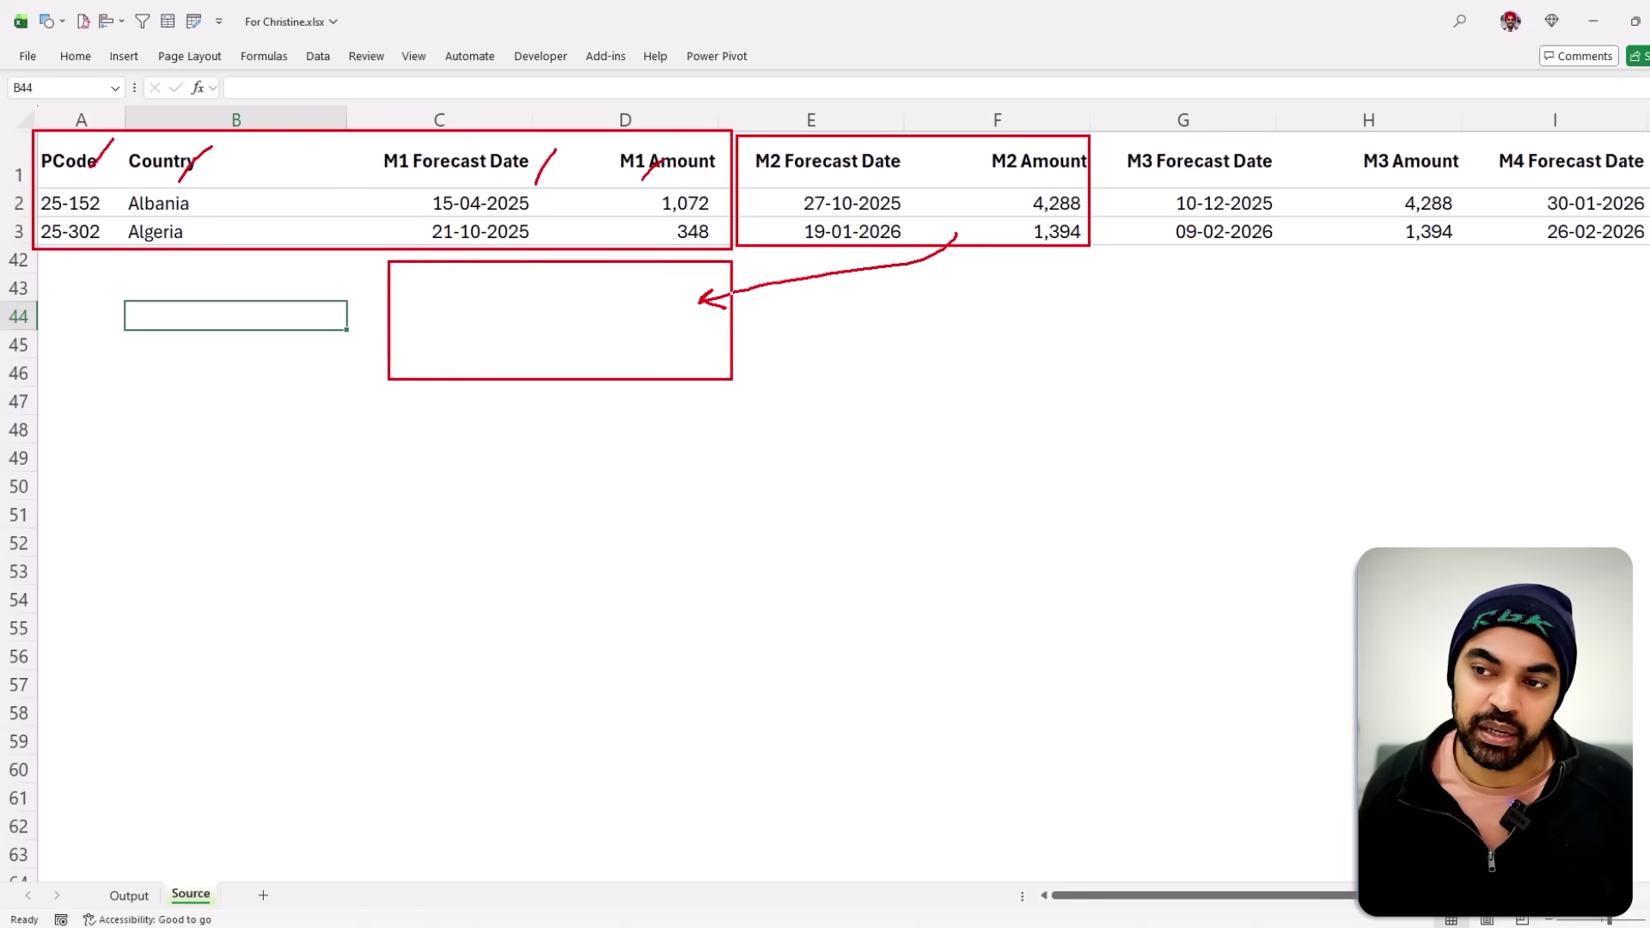
drag(154, 134, 232, 196)
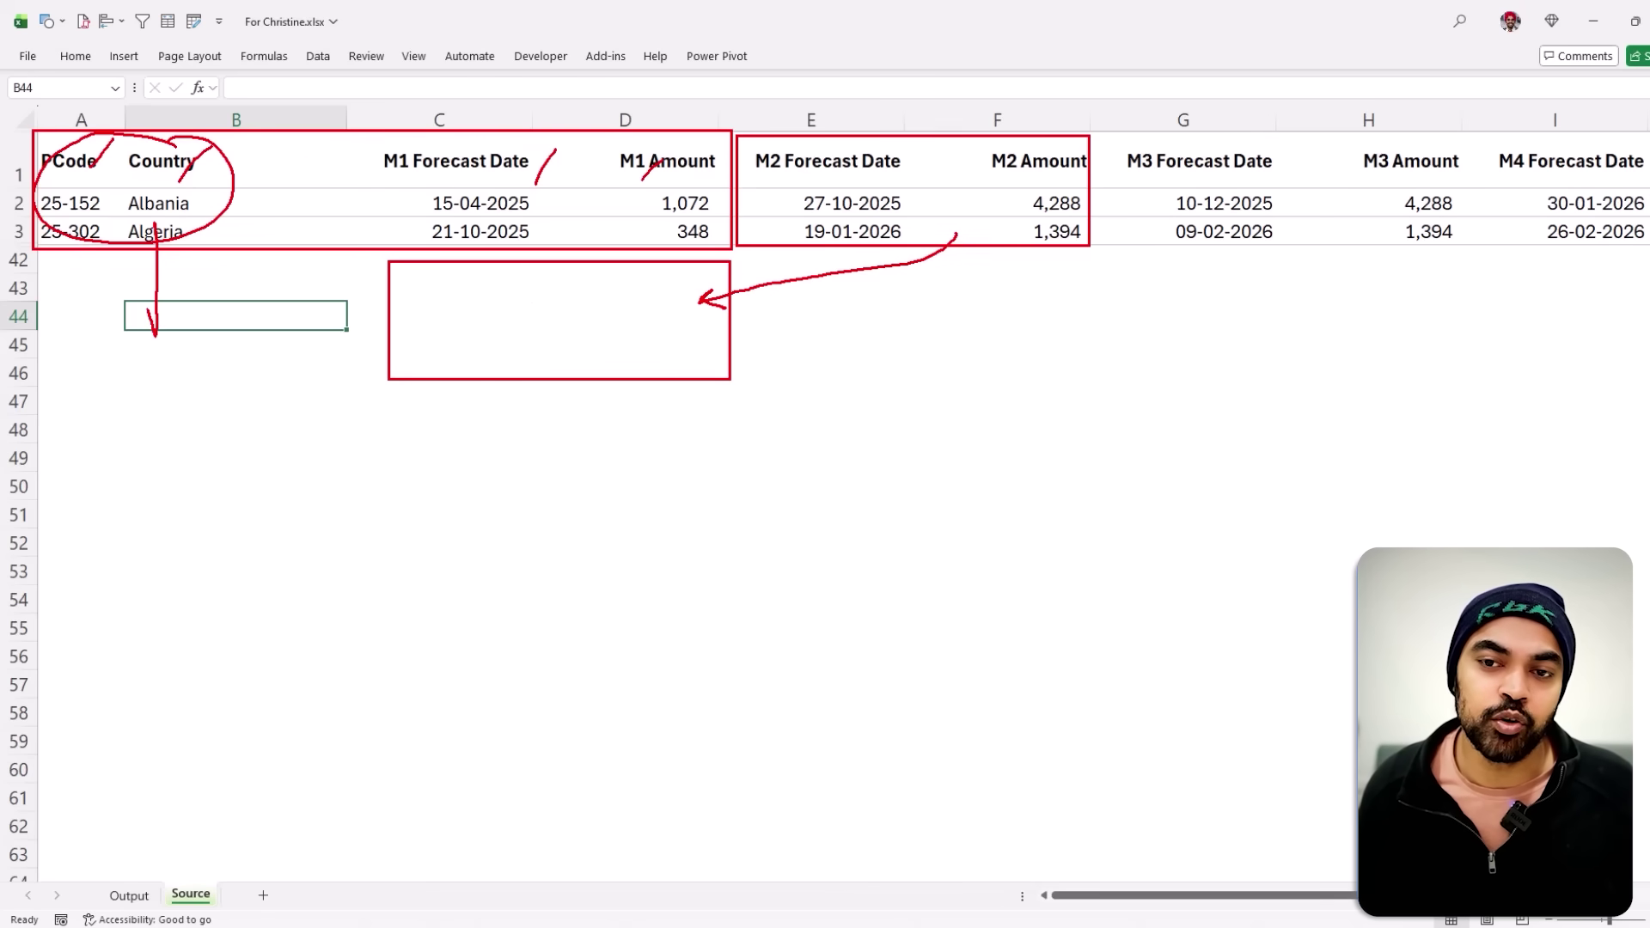
drag(57, 265, 327, 373)
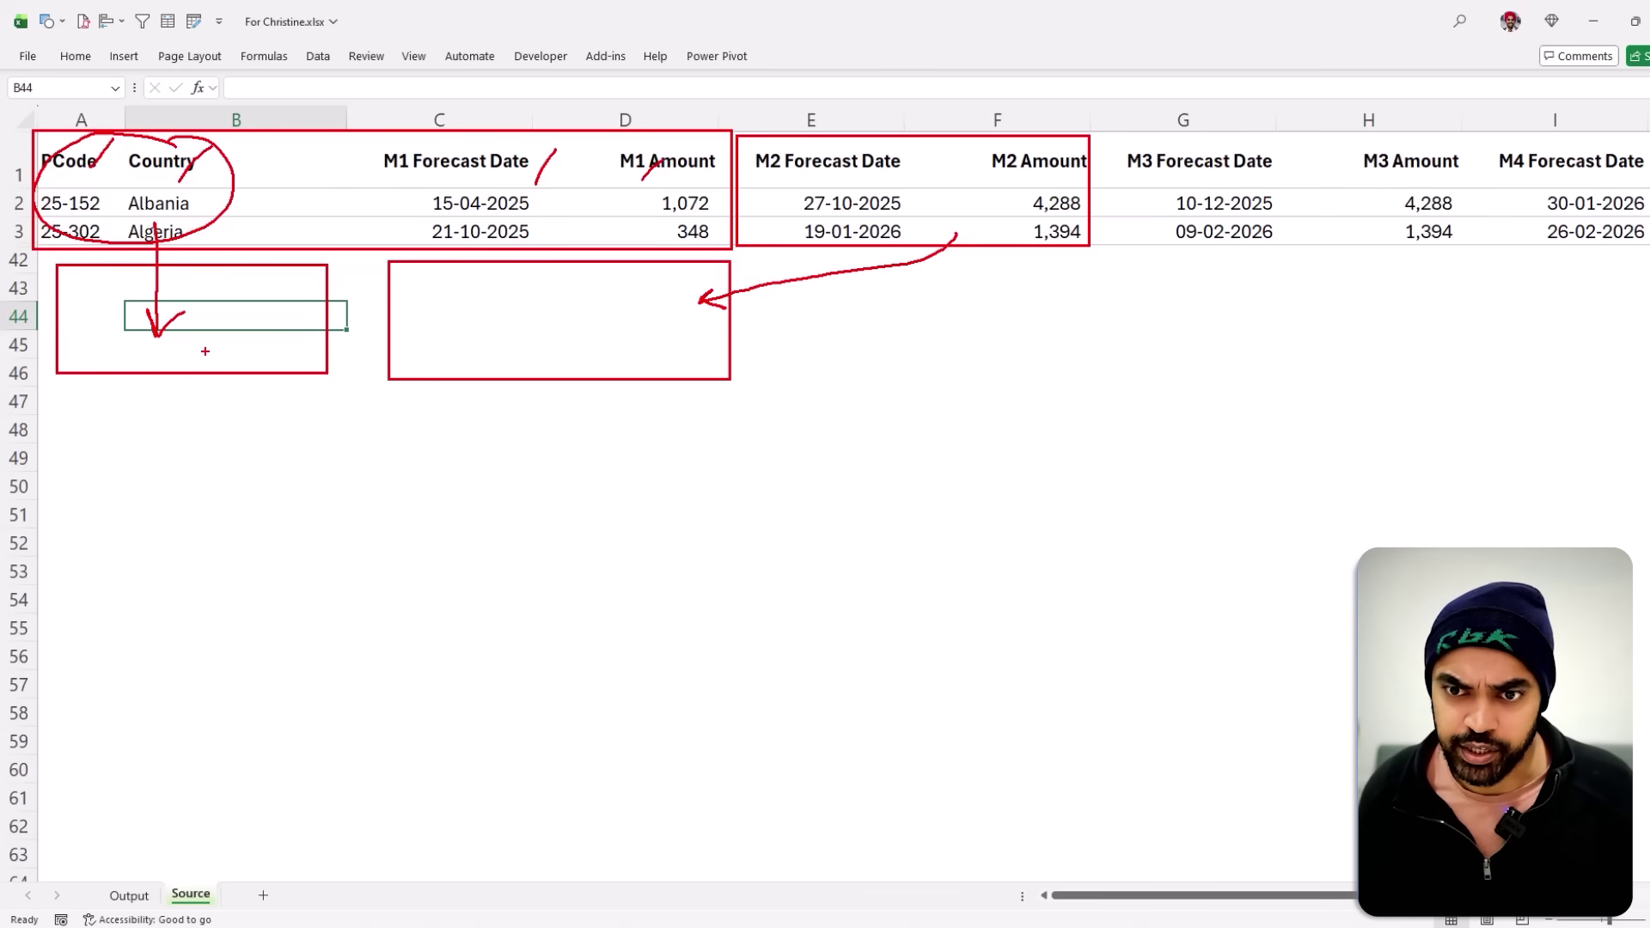
Step: Sketch the M3 date and amount pair moving to a third block beside another repeat of PCode and Country
drag(35, 443, 345, 613)
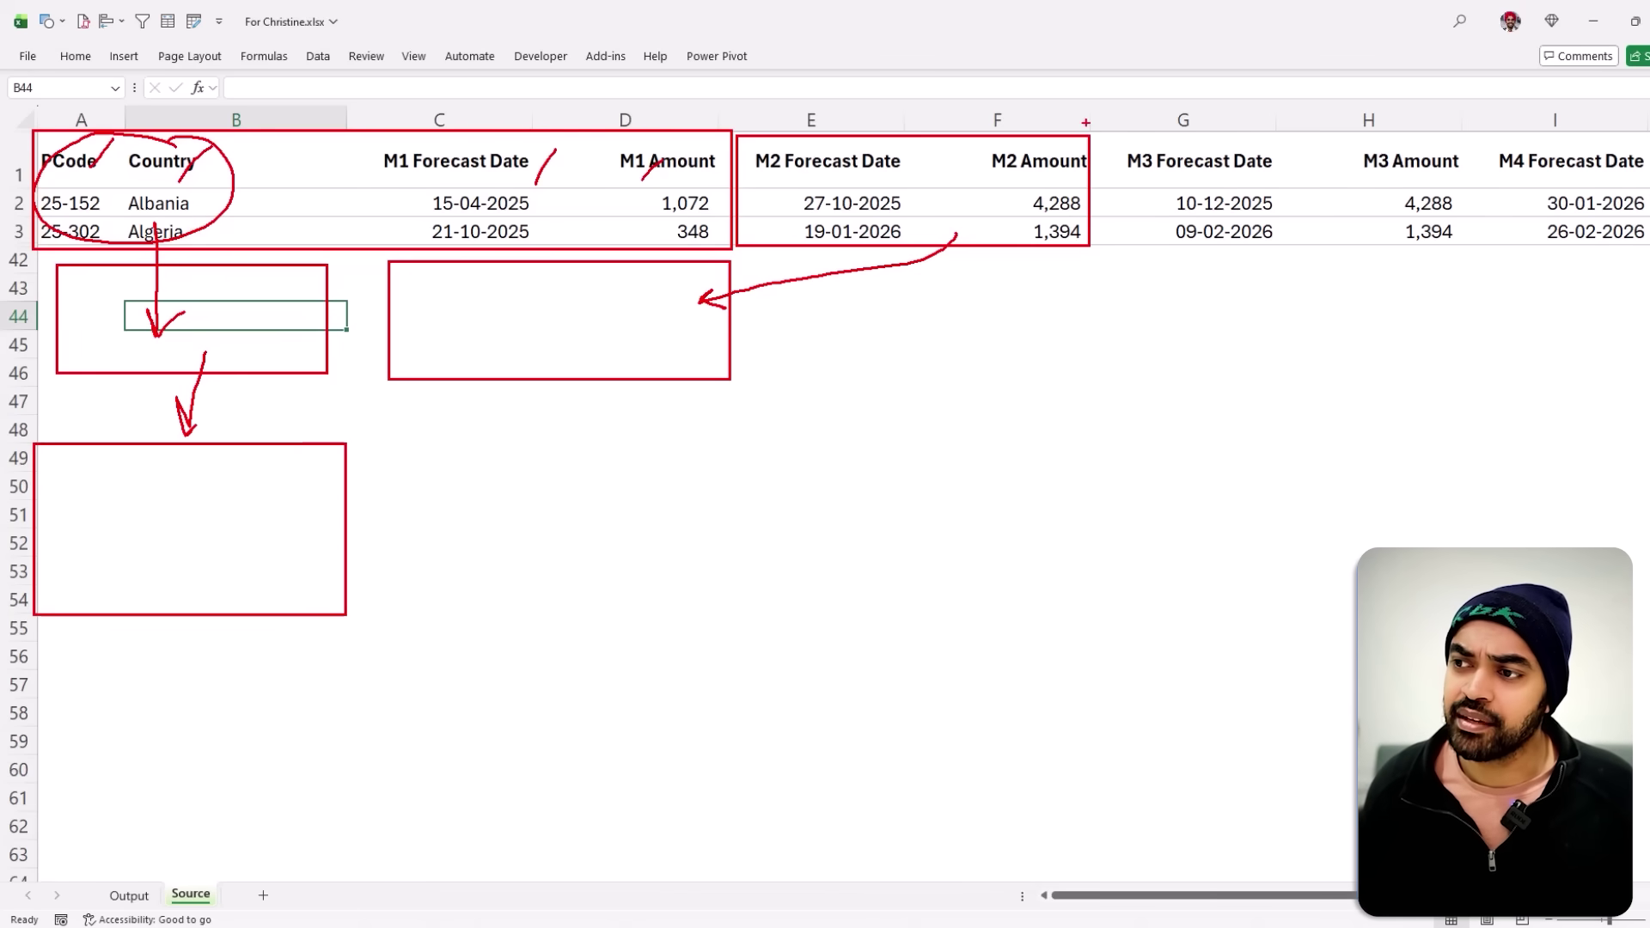
drag(1097, 132, 1444, 232)
mouse_move(1333, 221)
mouse_down()
mouse_move(675, 518)
mouse_move(806, 546)
mouse_up()
drag(373, 444, 688, 593)
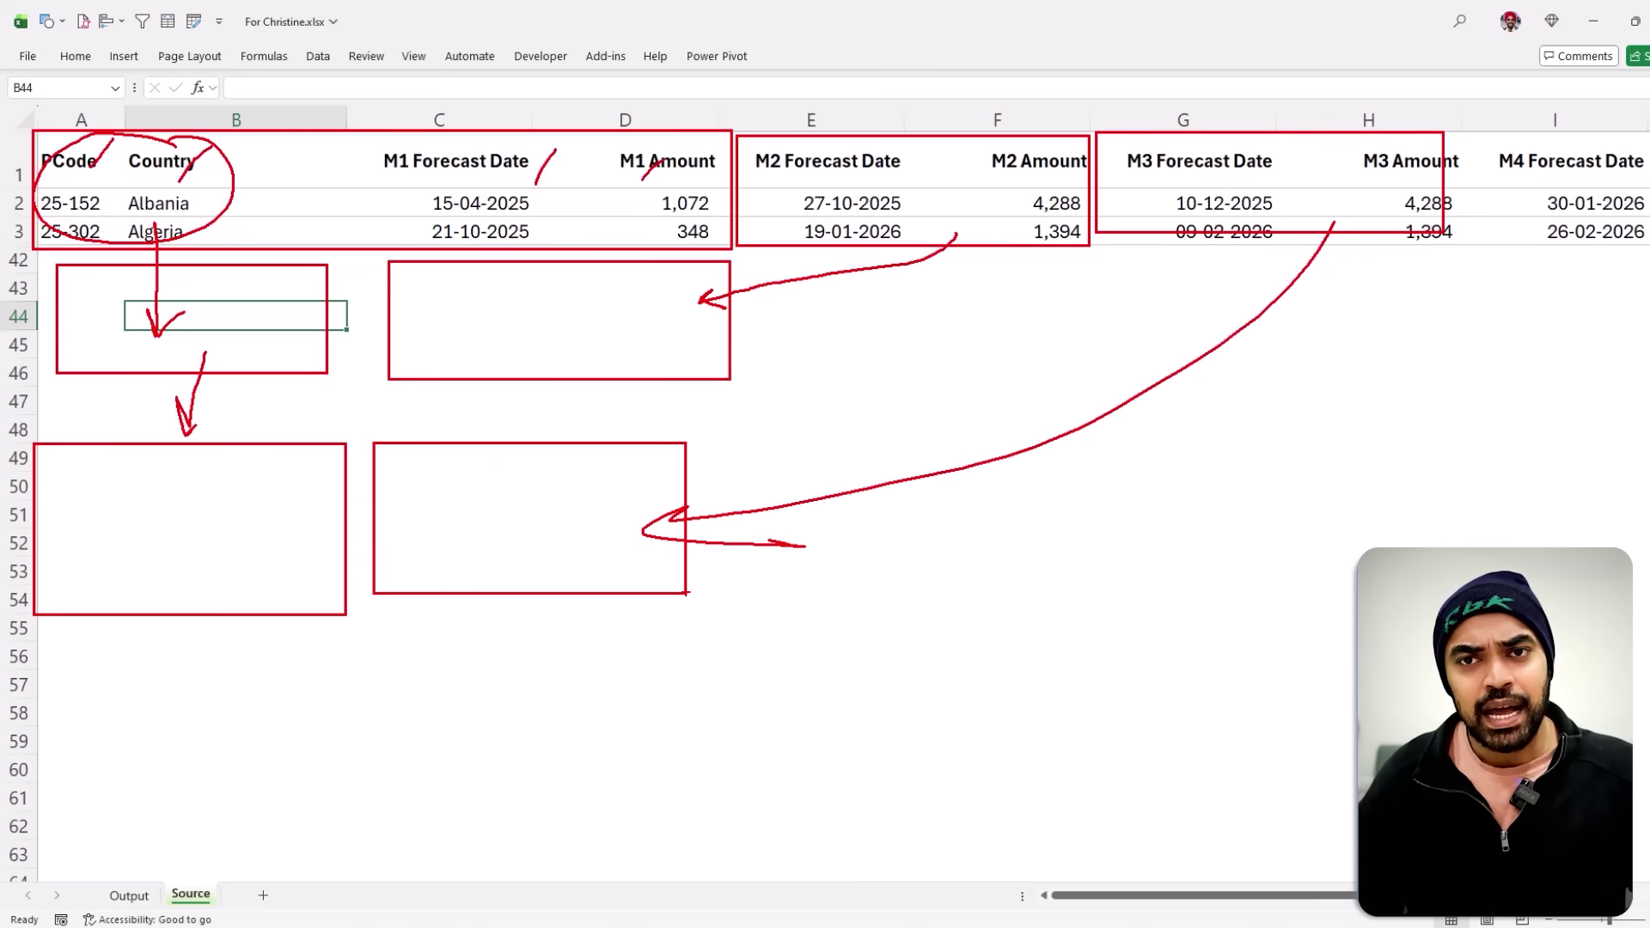
Step: Draw separate boxes around the PCode and Country columns and around each of the M1, M2 and M3 pairs
mouse_move(26, 100)
mouse_down()
mouse_move(127, 165)
mouse_move(374, 268)
mouse_up()
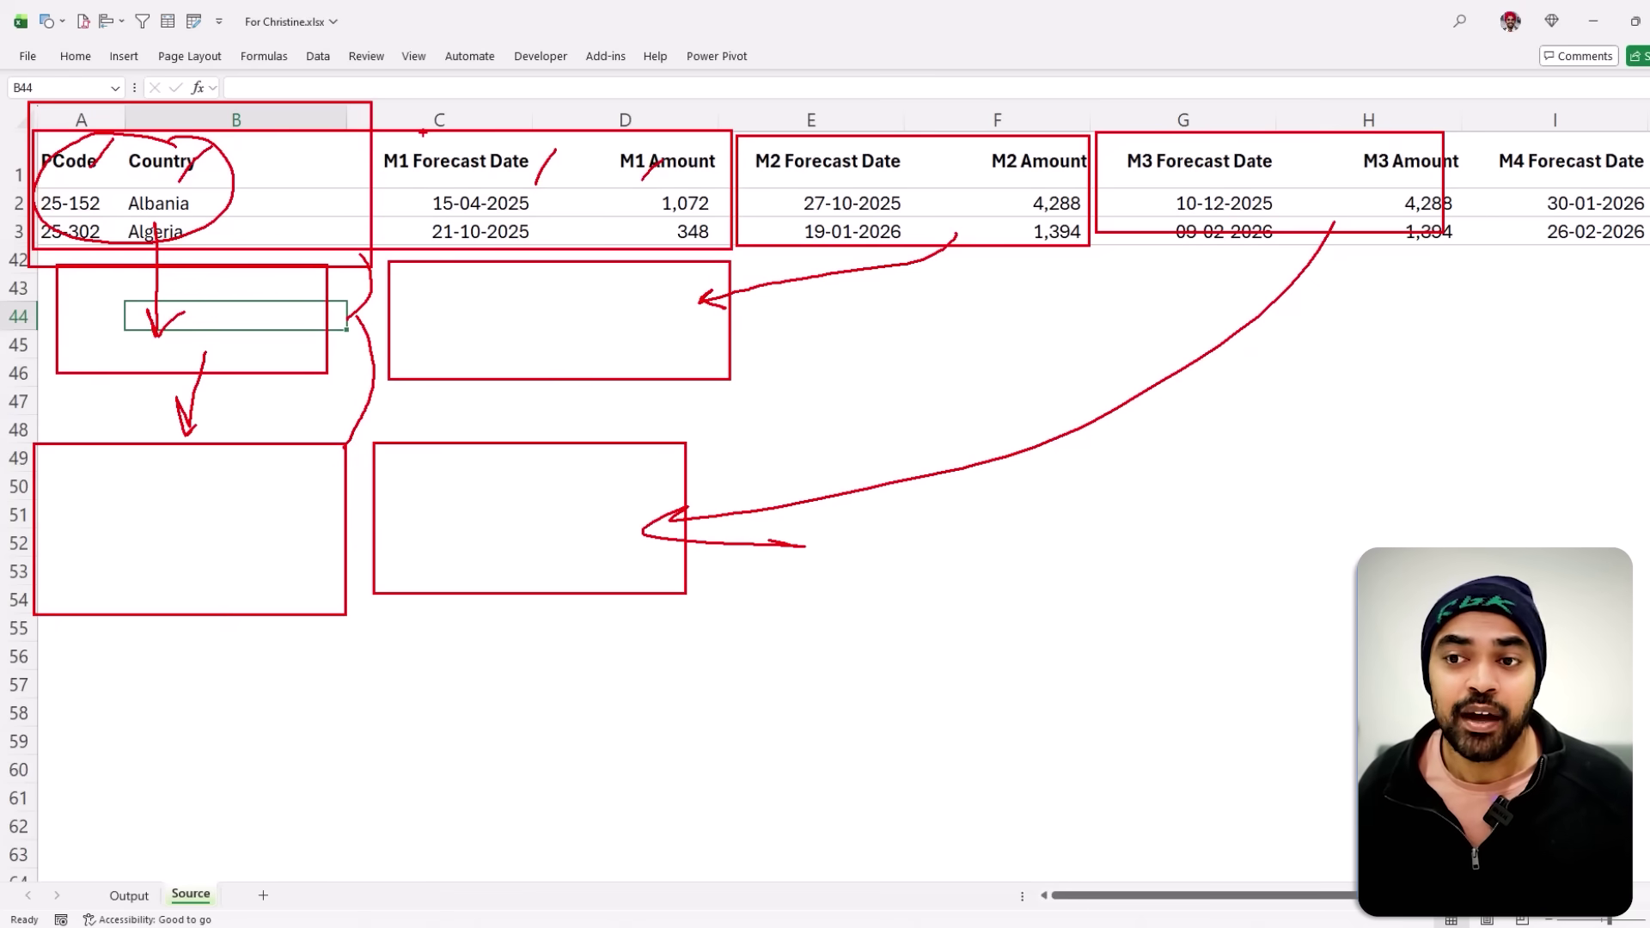
mouse_move(389, 115)
mouse_down()
mouse_move(609, 227)
mouse_move(696, 249)
mouse_up()
drag(749, 113, 1057, 255)
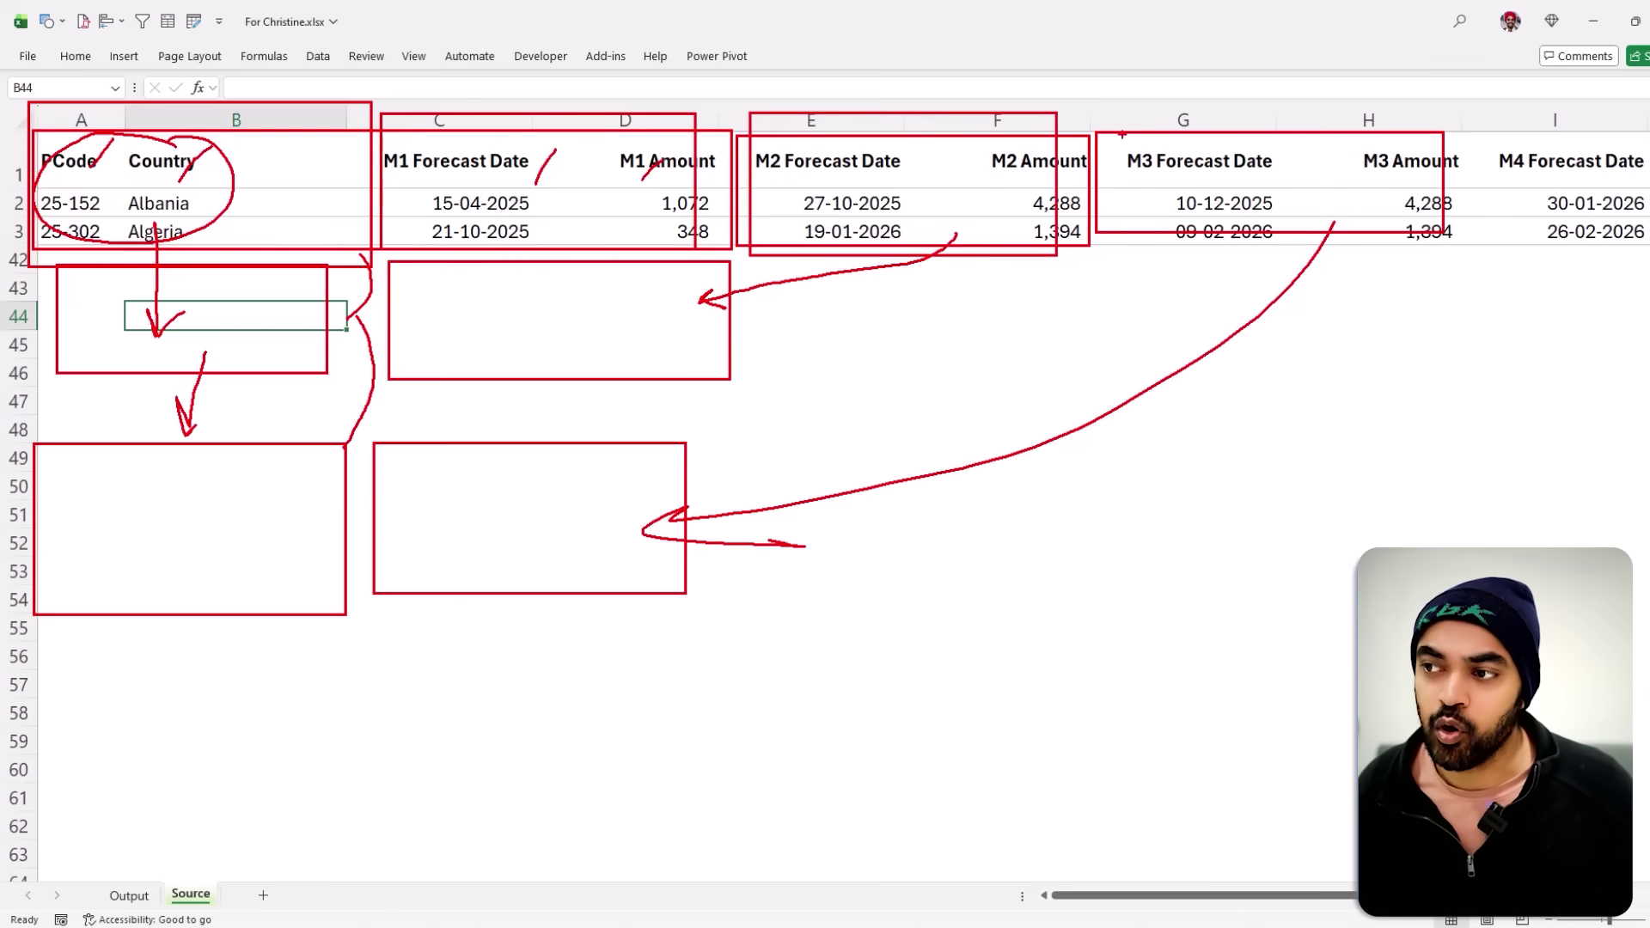
mouse_move(1087, 115)
mouse_down()
mouse_move(1268, 229)
mouse_move(1413, 260)
mouse_up()
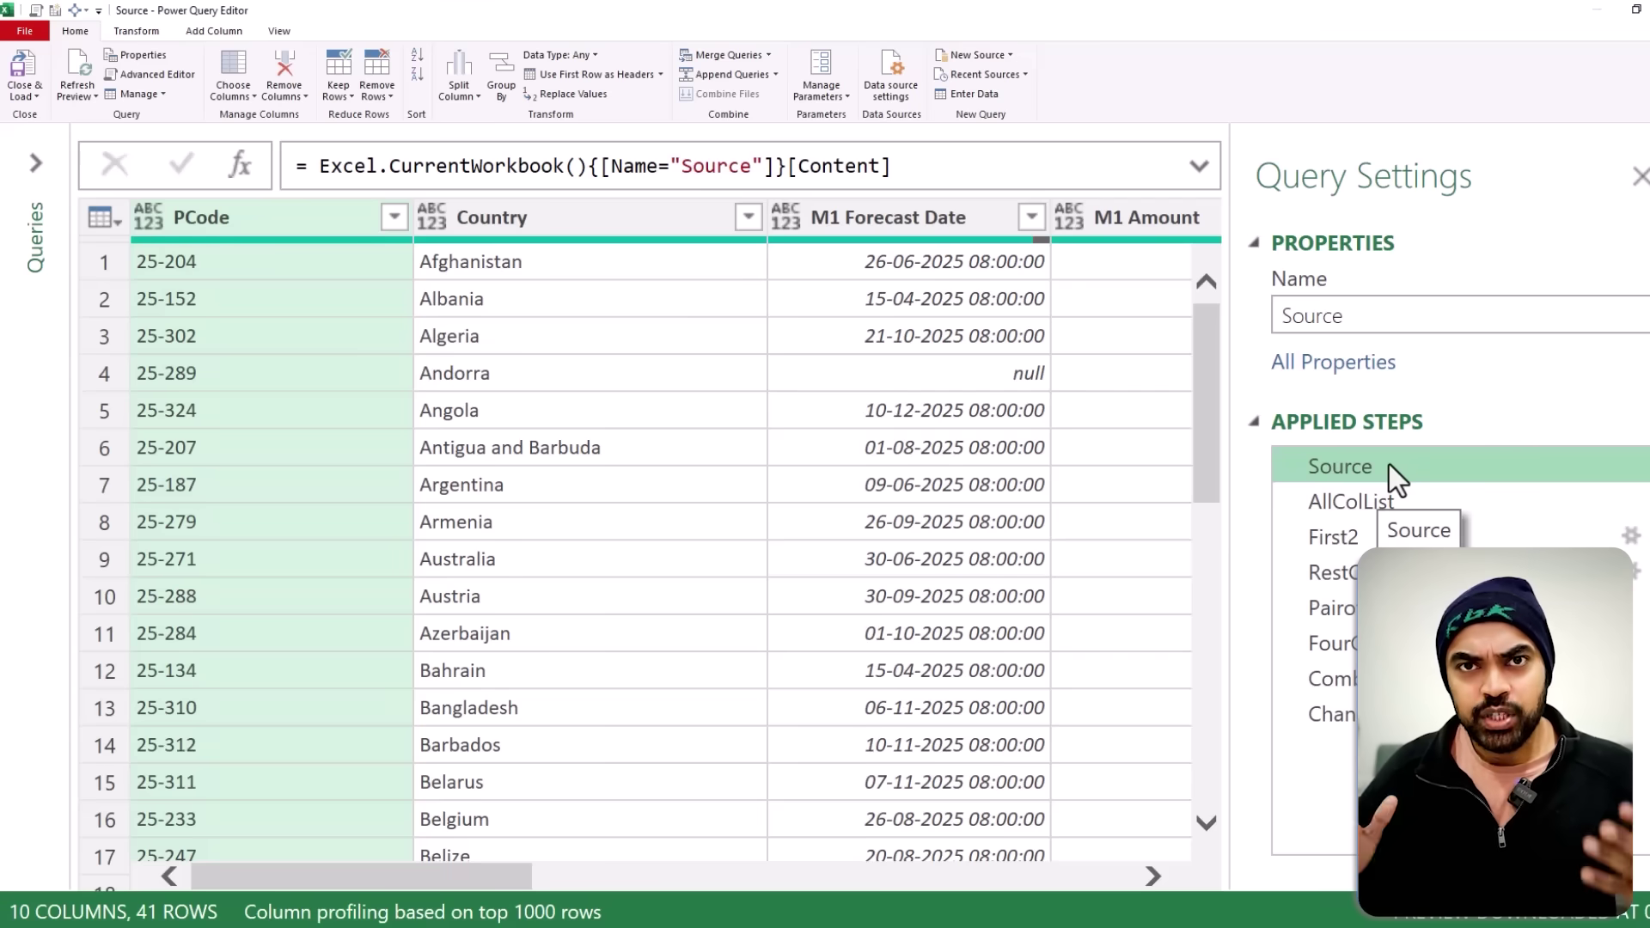
Step: Switch to the Power Query Editor and inspect the columns in the Source query's Source step
drag(1231, 358, 1362, 358)
click(550, 149)
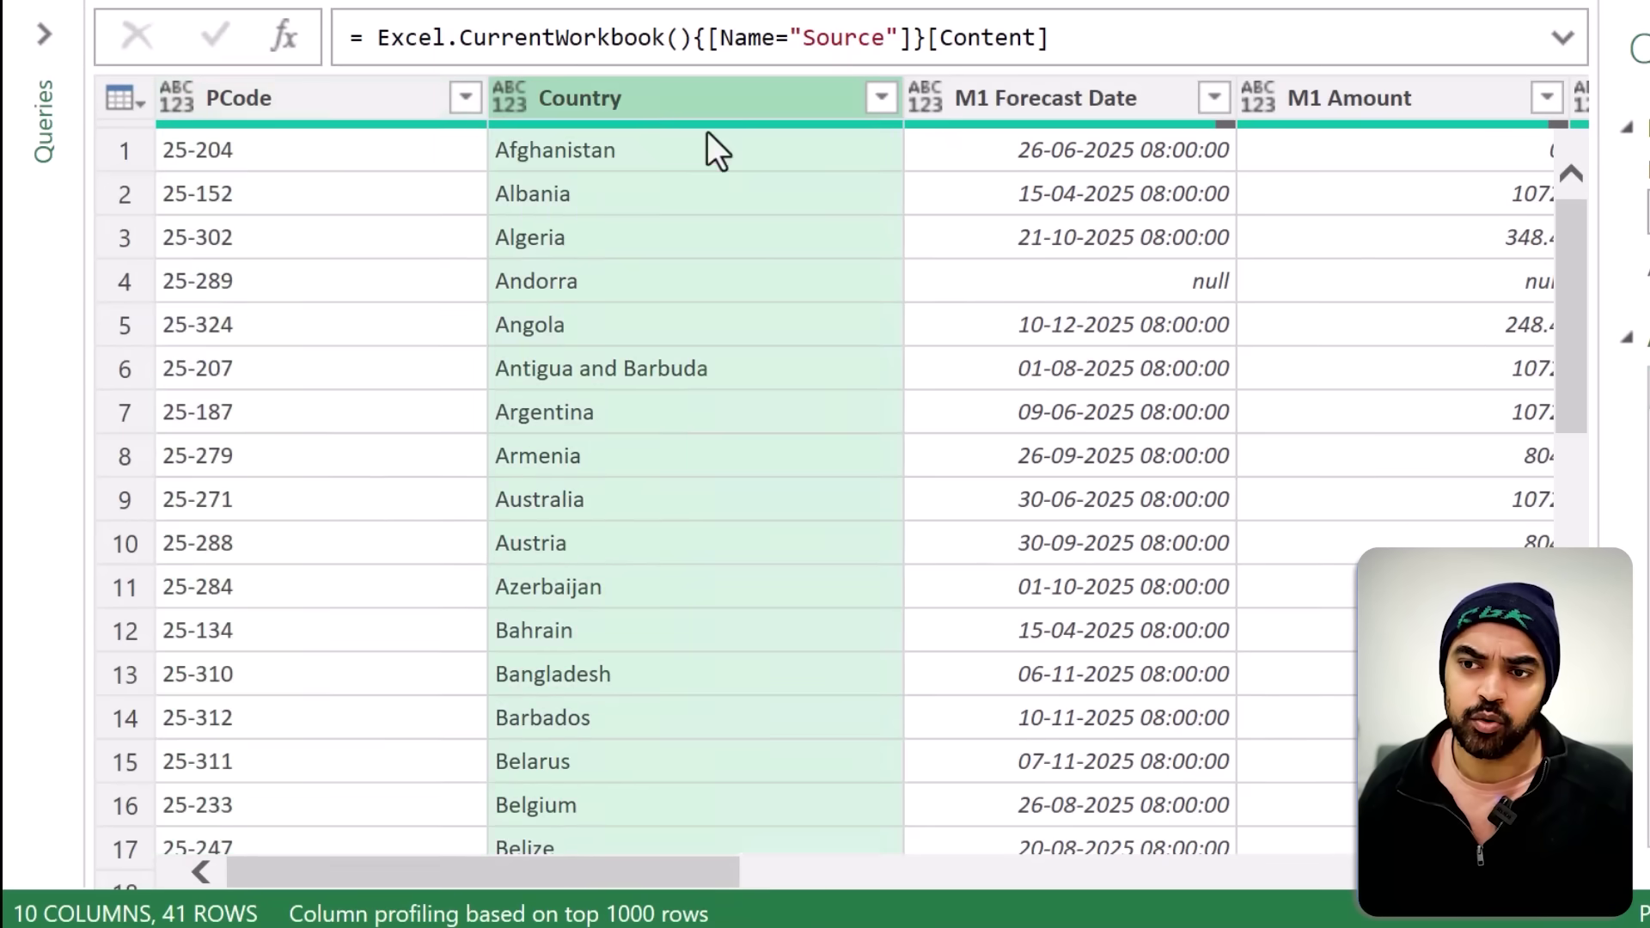
drag(671, 898, 358, 897)
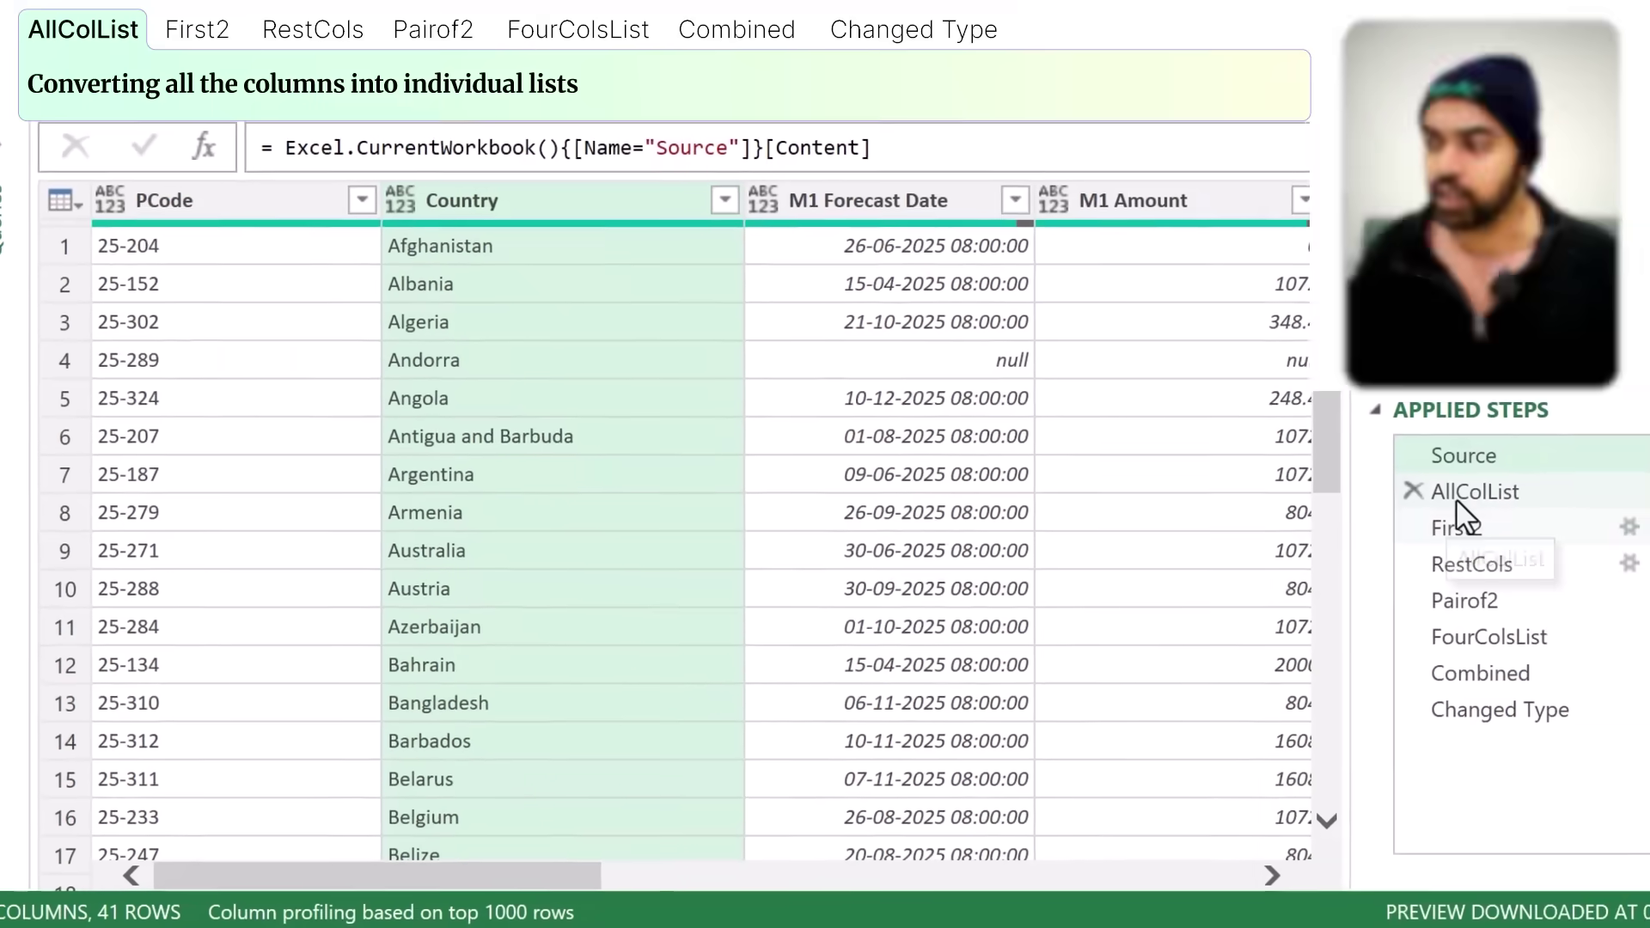
Step: Examine the AllColList step's Table.ToColumns formula and preview the contents of its first three lists
click(1461, 494)
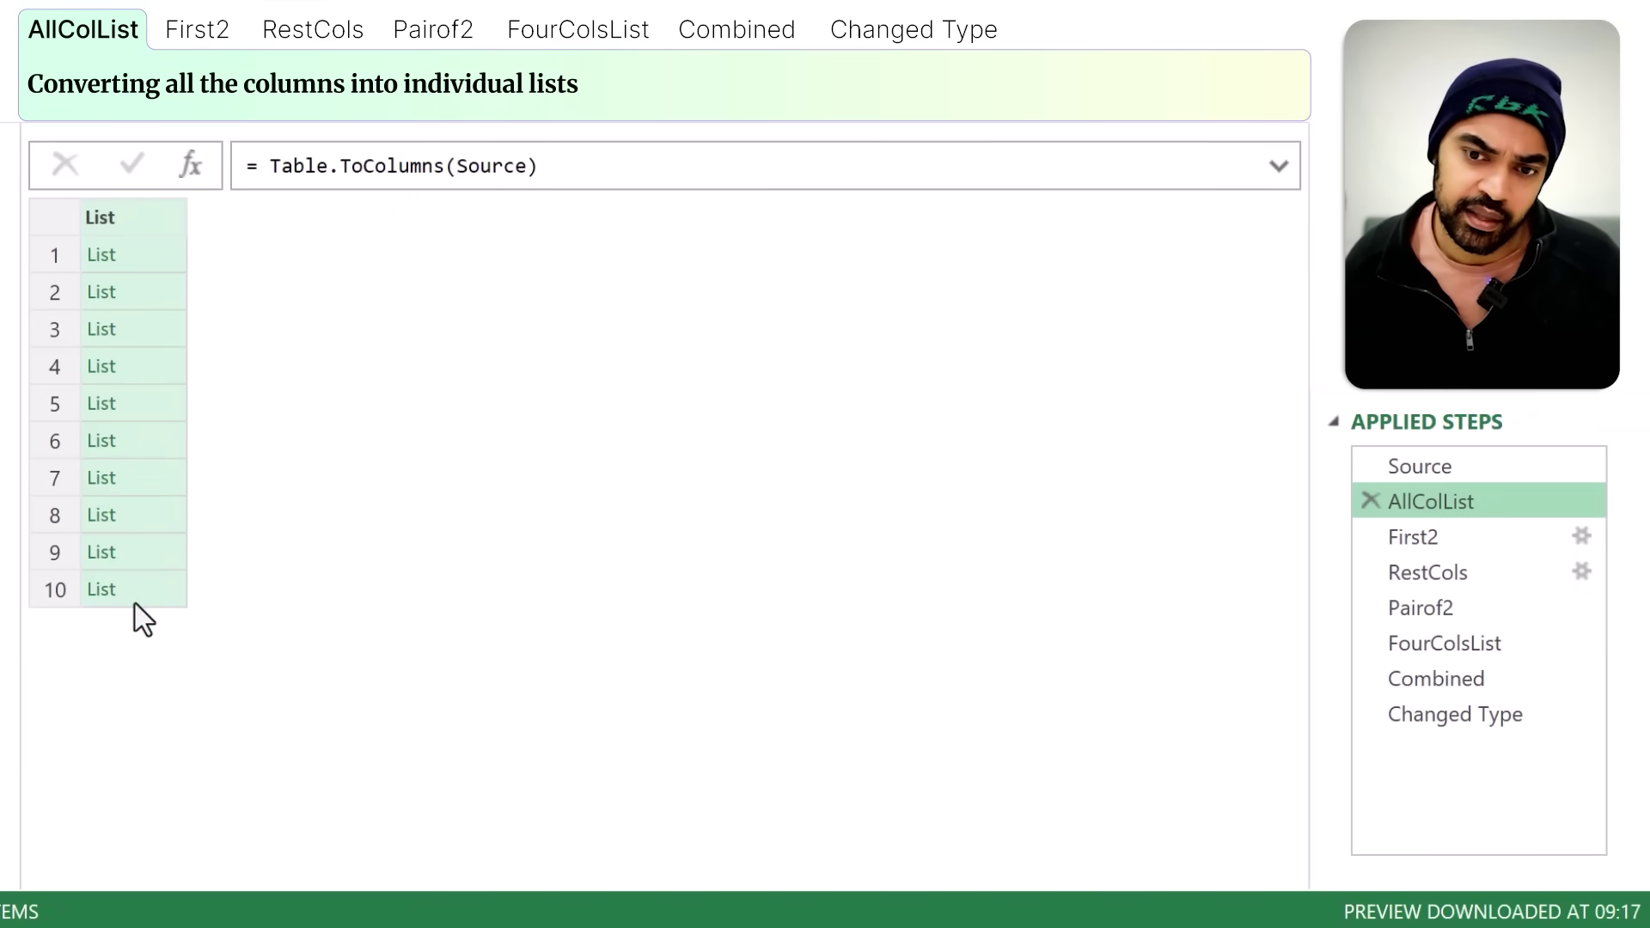
click(158, 255)
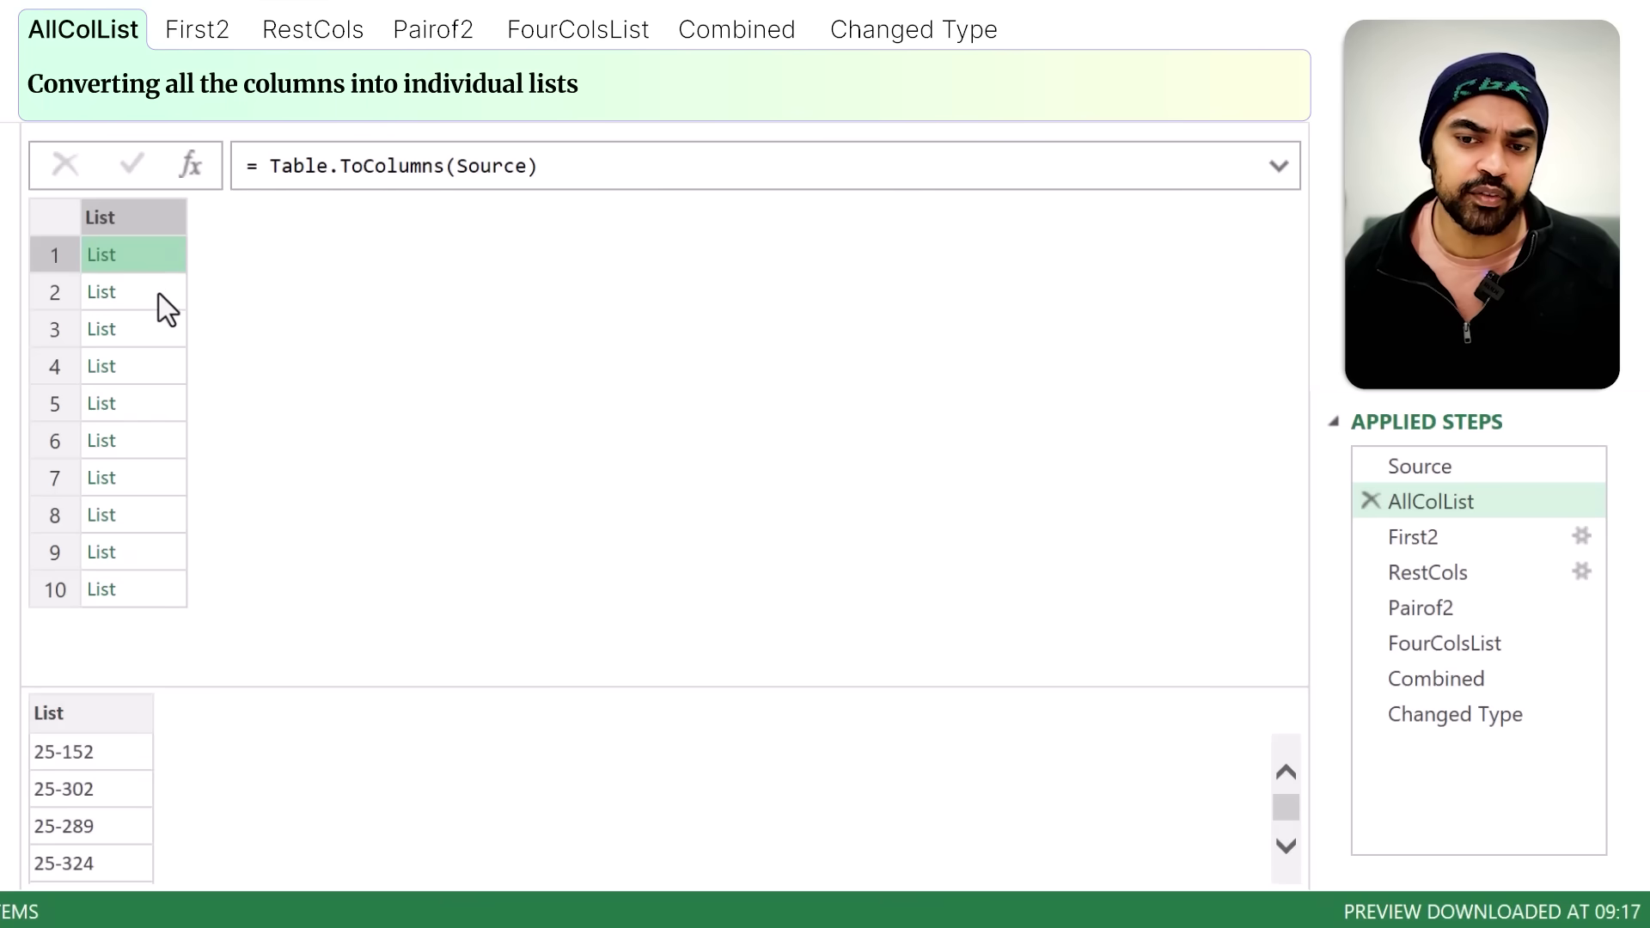
click(158, 292)
click(154, 335)
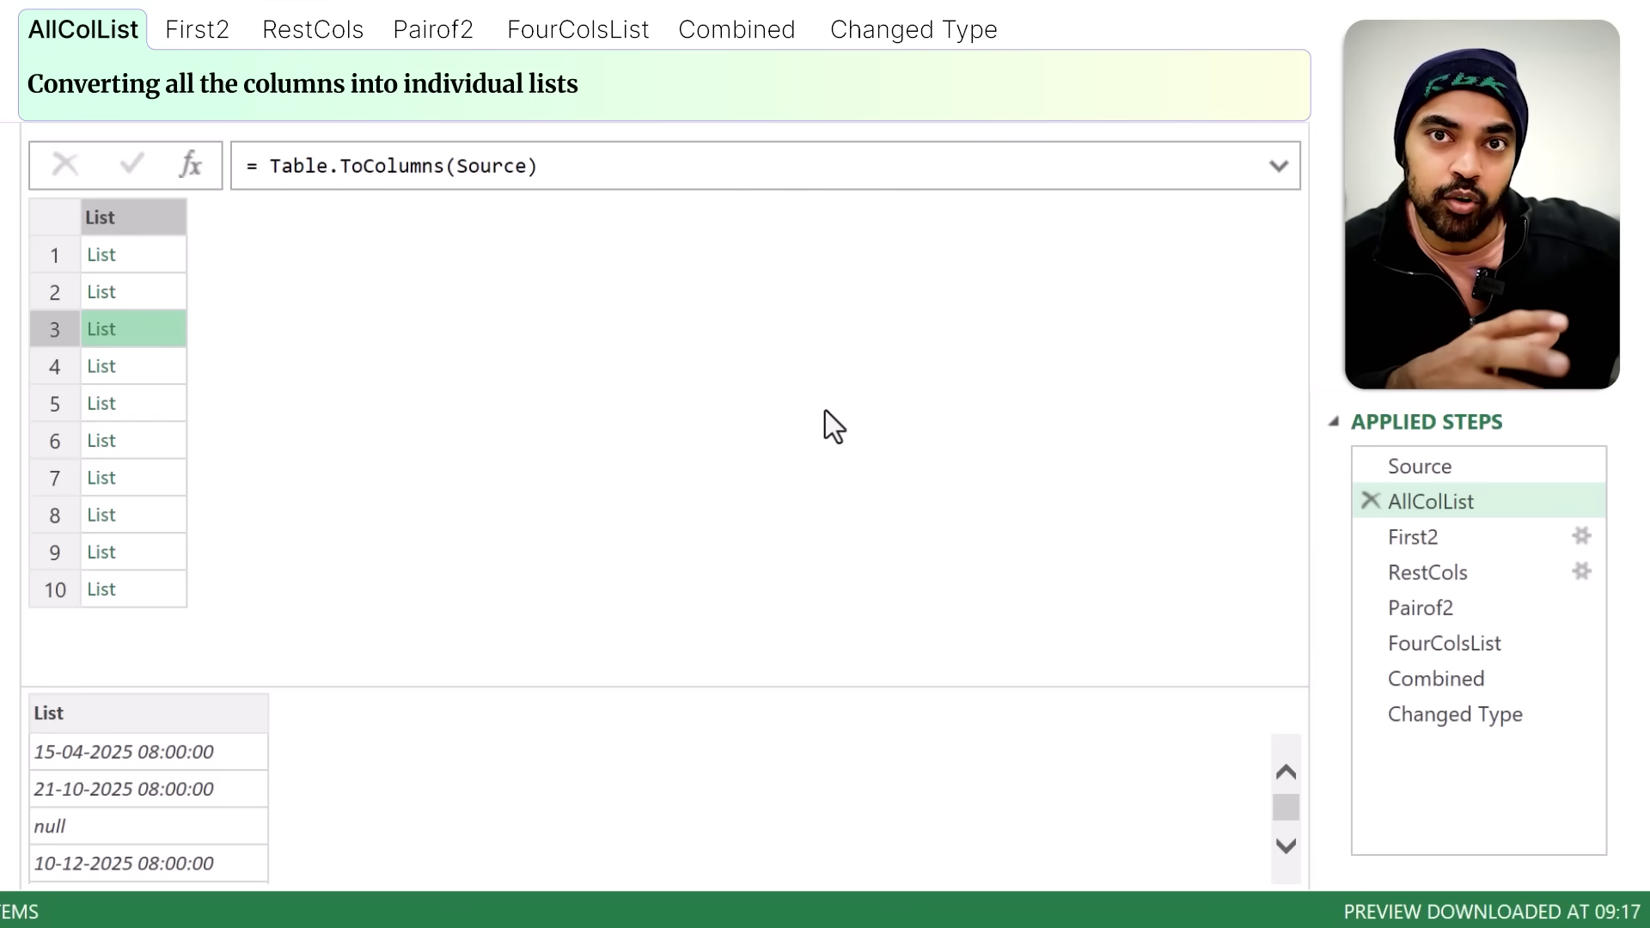
Step: Mark lists 1 and 2 as one group and bracket lists 3 to 10 in pairs, and clear the annotations
drag(77, 227, 140, 302)
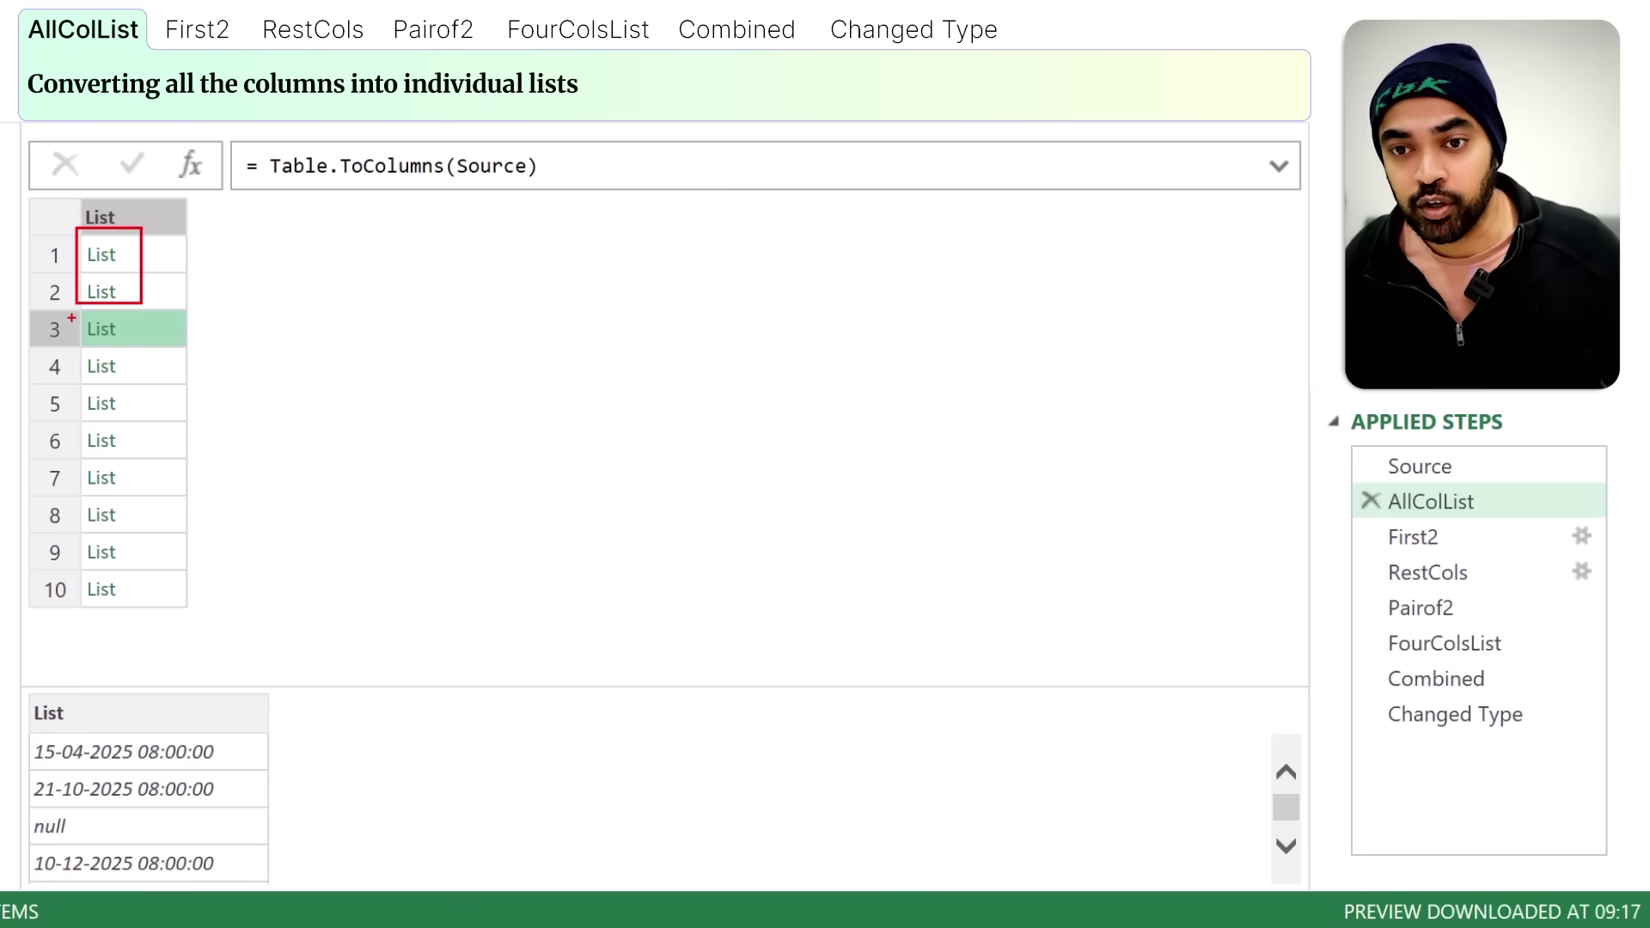
drag(78, 311, 155, 608)
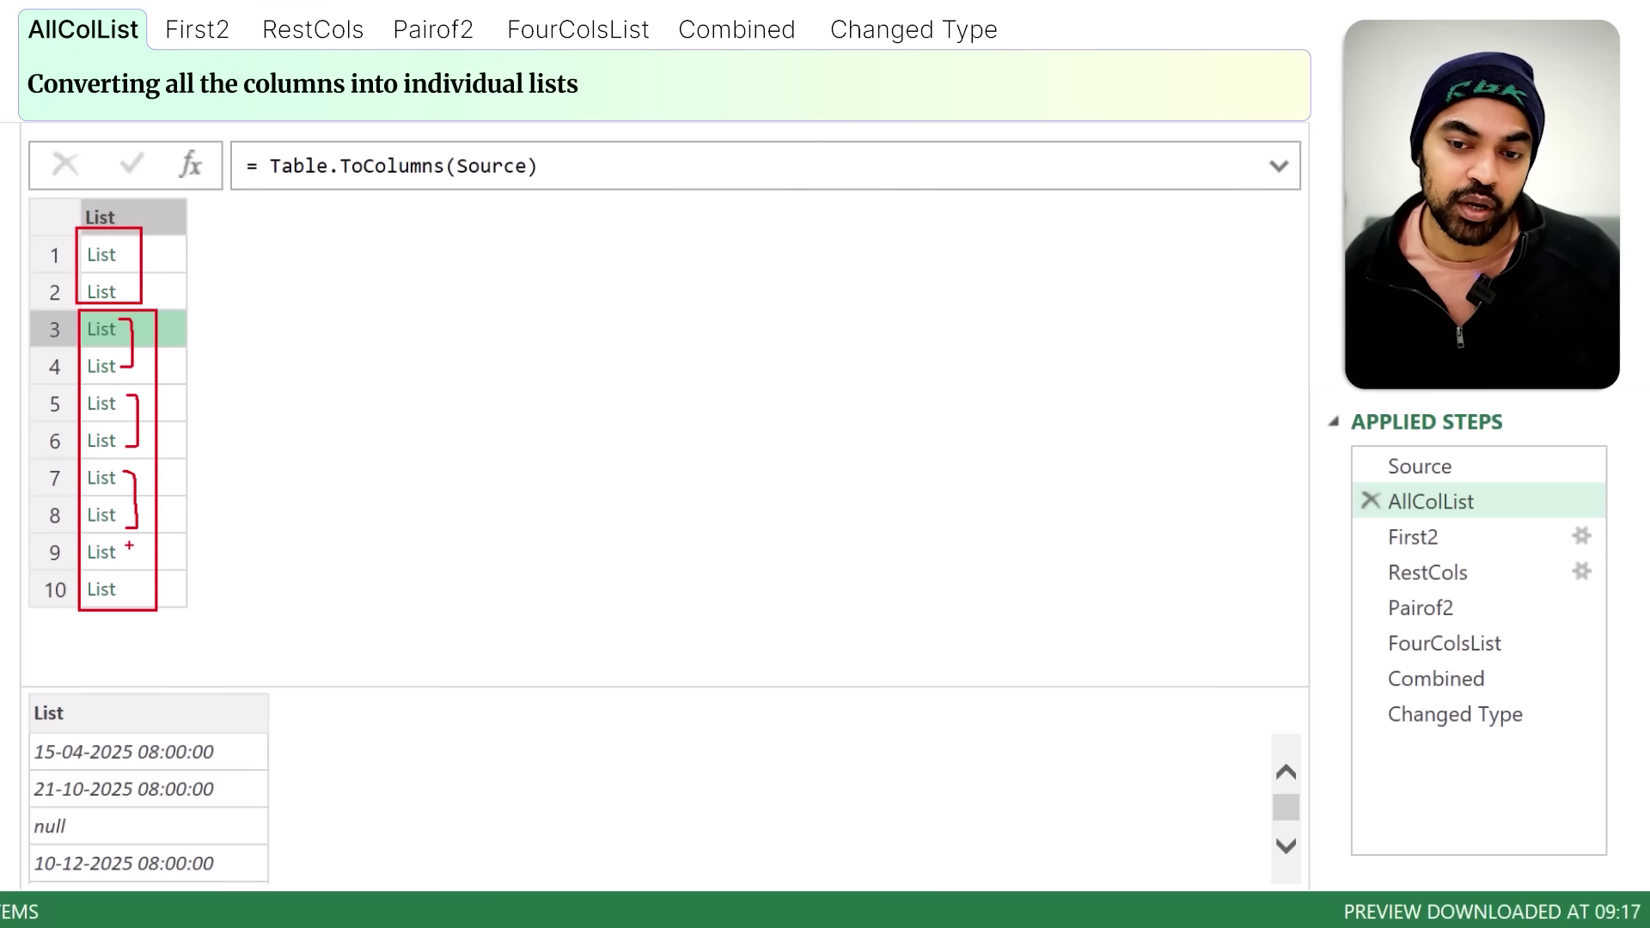
drag(129, 546, 130, 596)
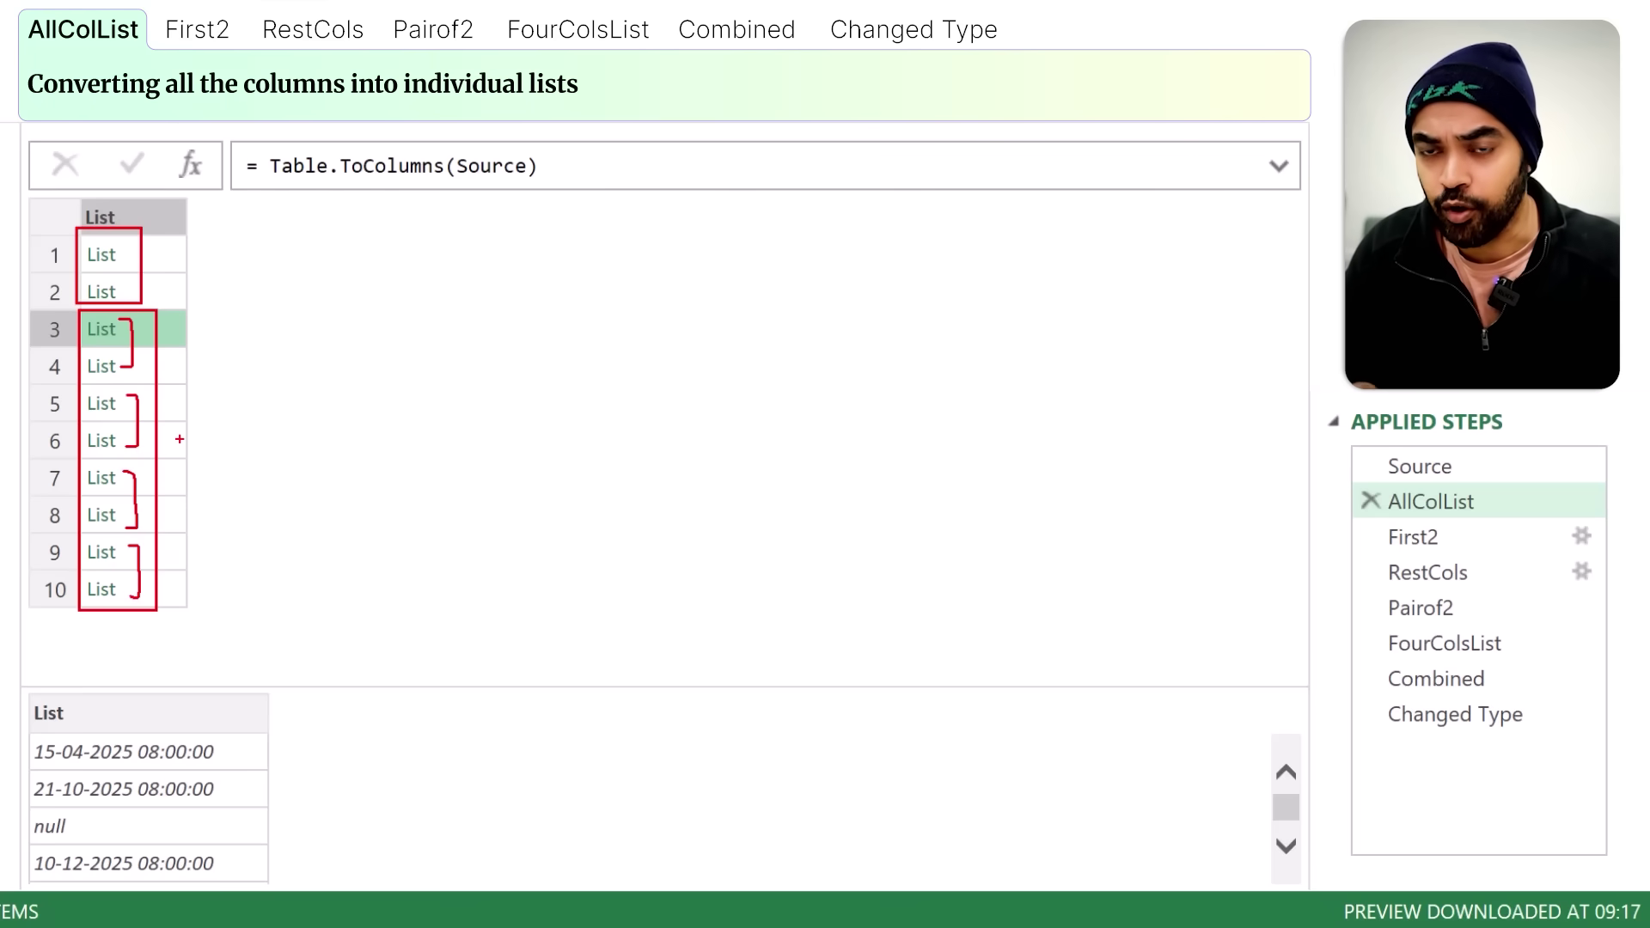
key(Escape)
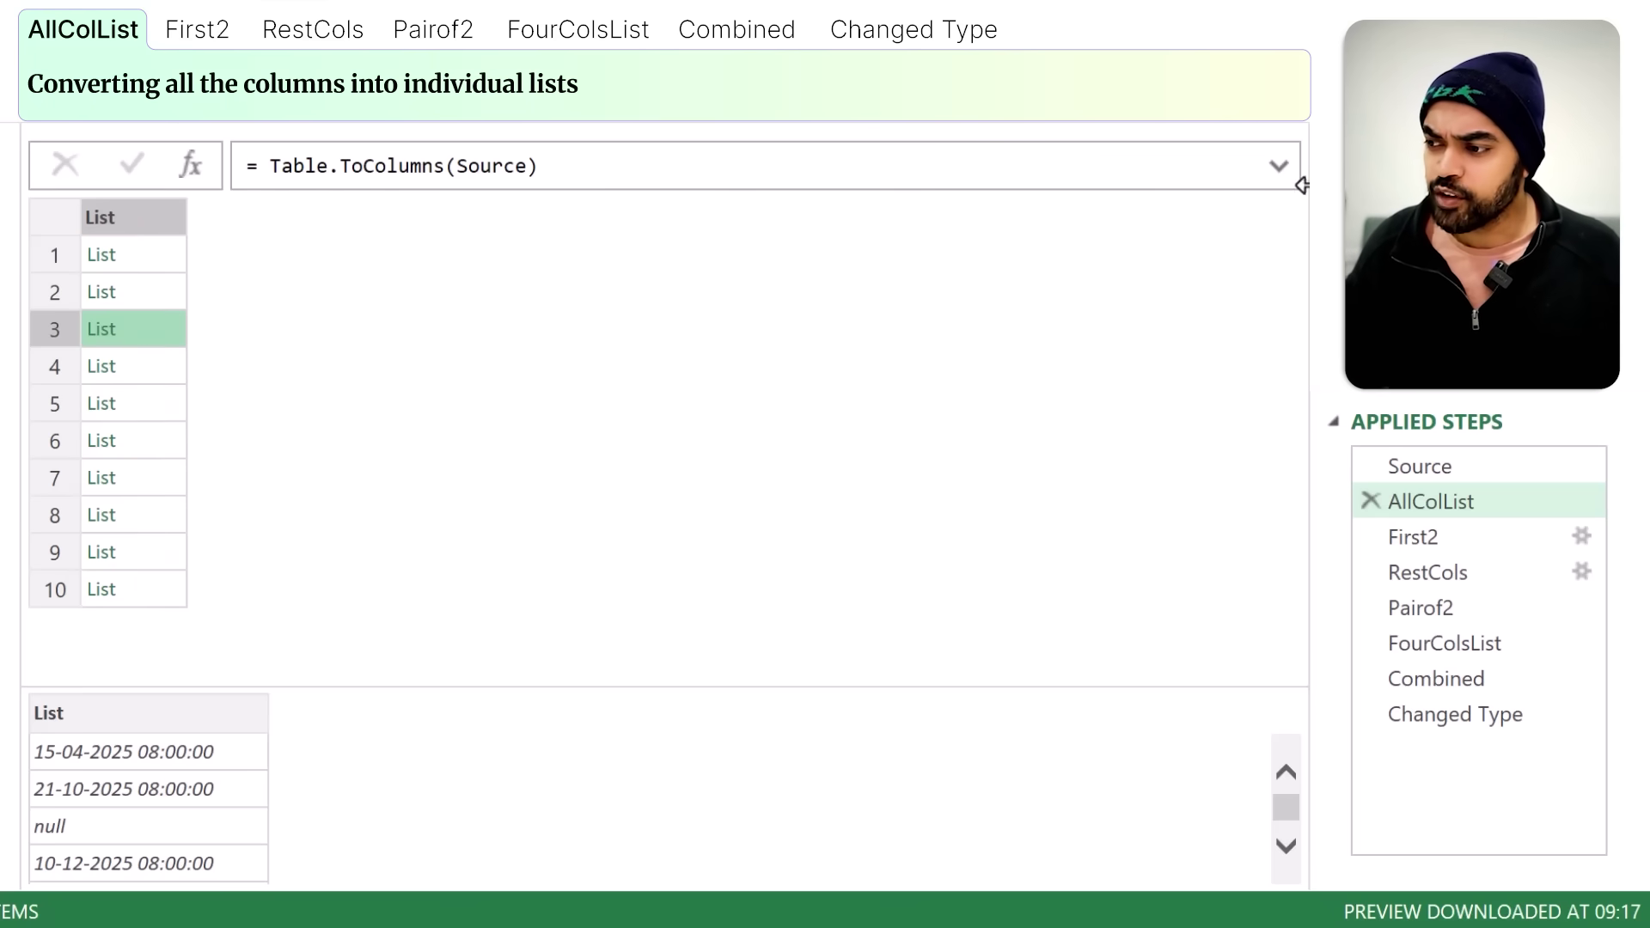
Step: Examine the First2 step's List.FirstN formula and preview the contents of its two lists
click(1432, 533)
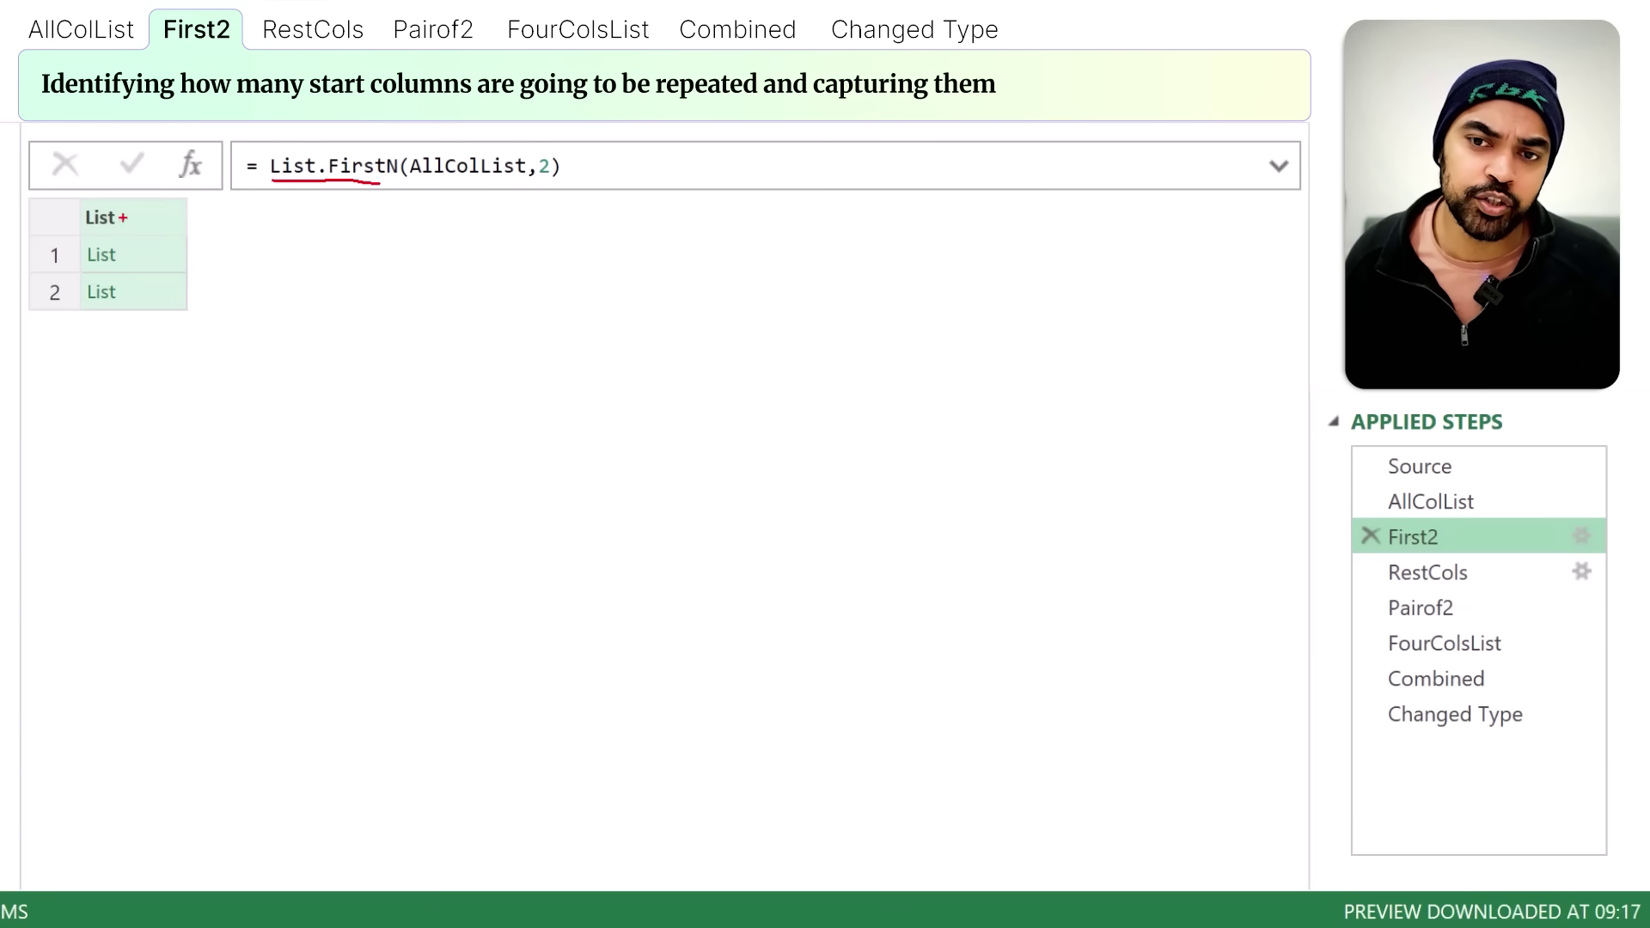
key(Escape)
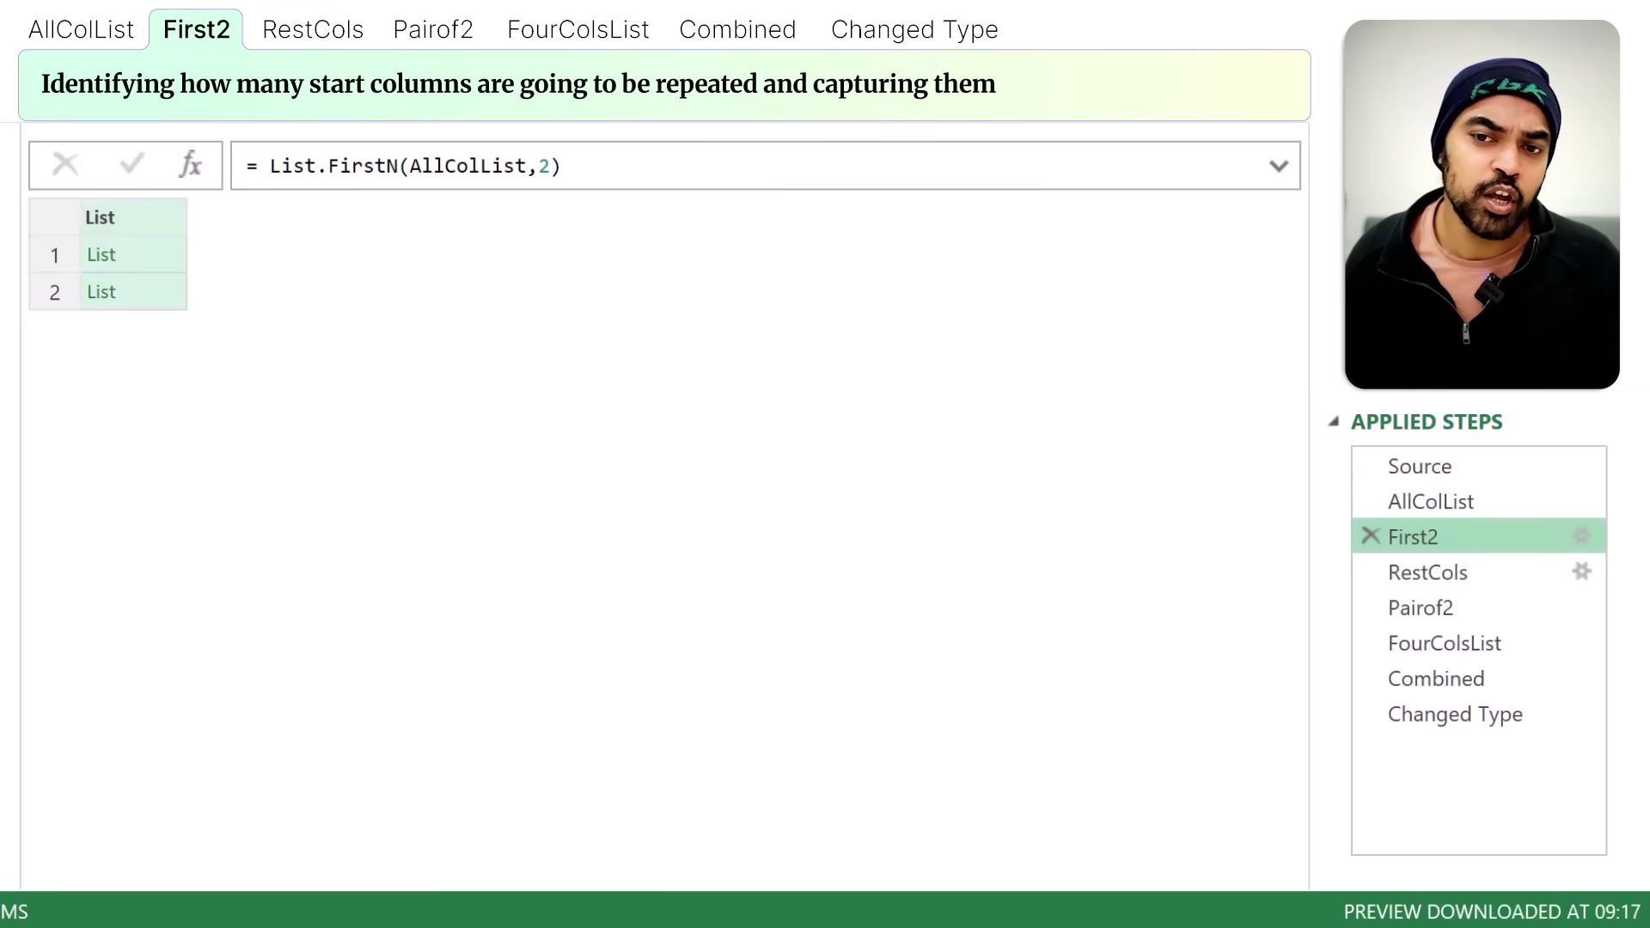
click(158, 258)
click(152, 292)
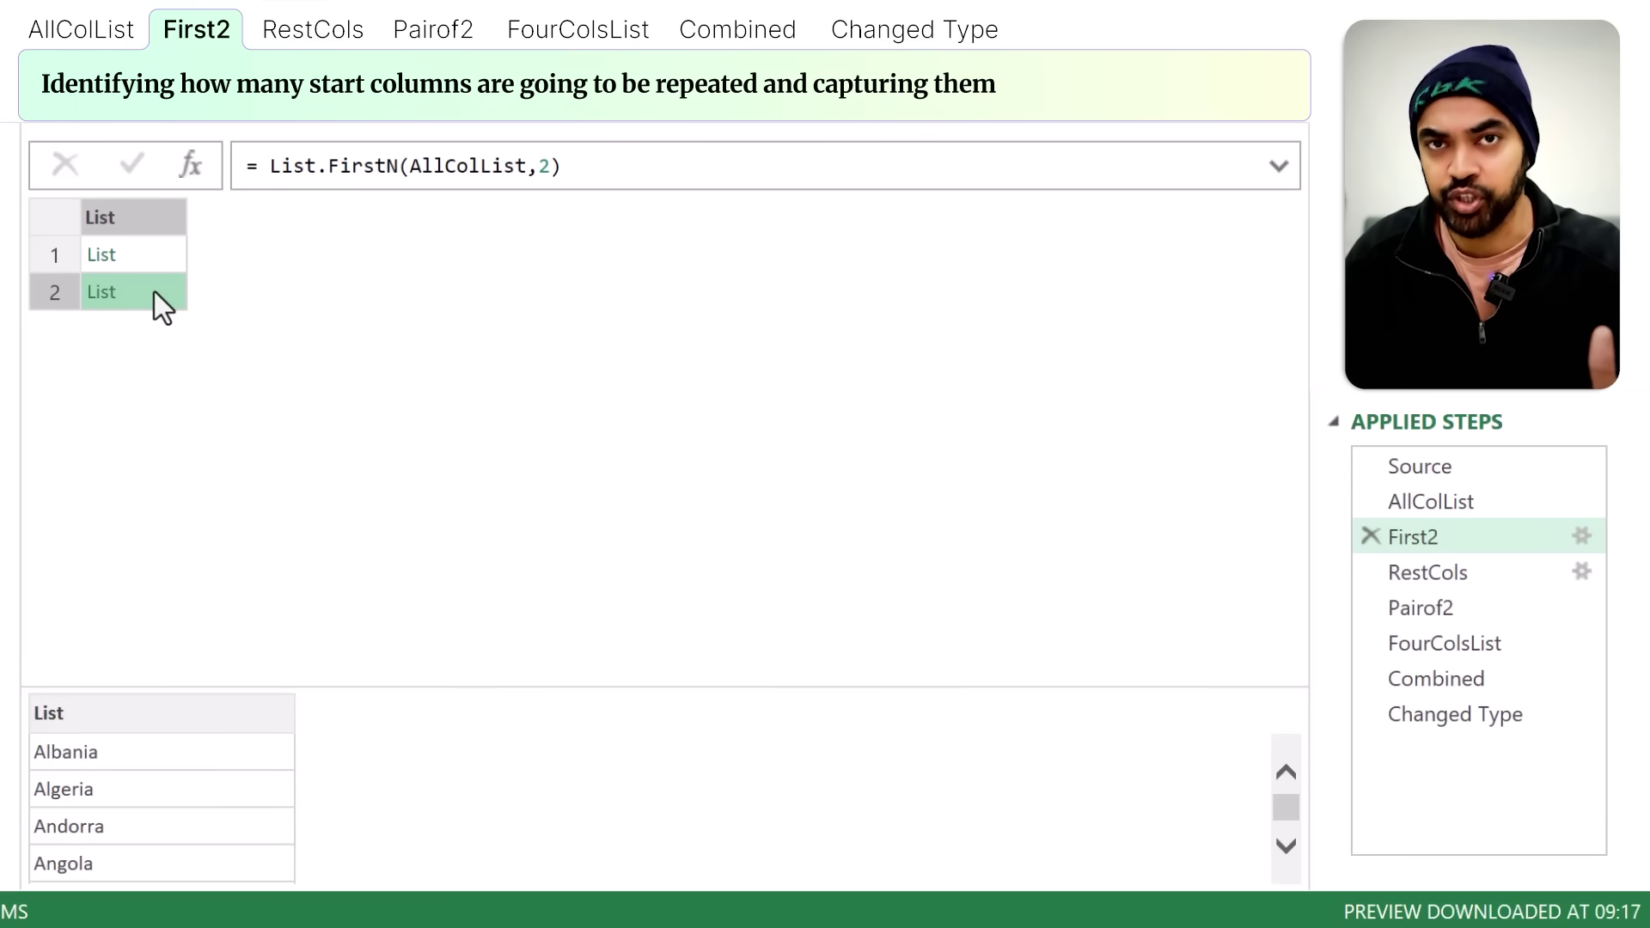
Step: Examine the RestCols step's List.Skip formula, marking its arguments and bracketing the eight lists in pairs, and clear the annotations
drag(1429, 573, 1437, 591)
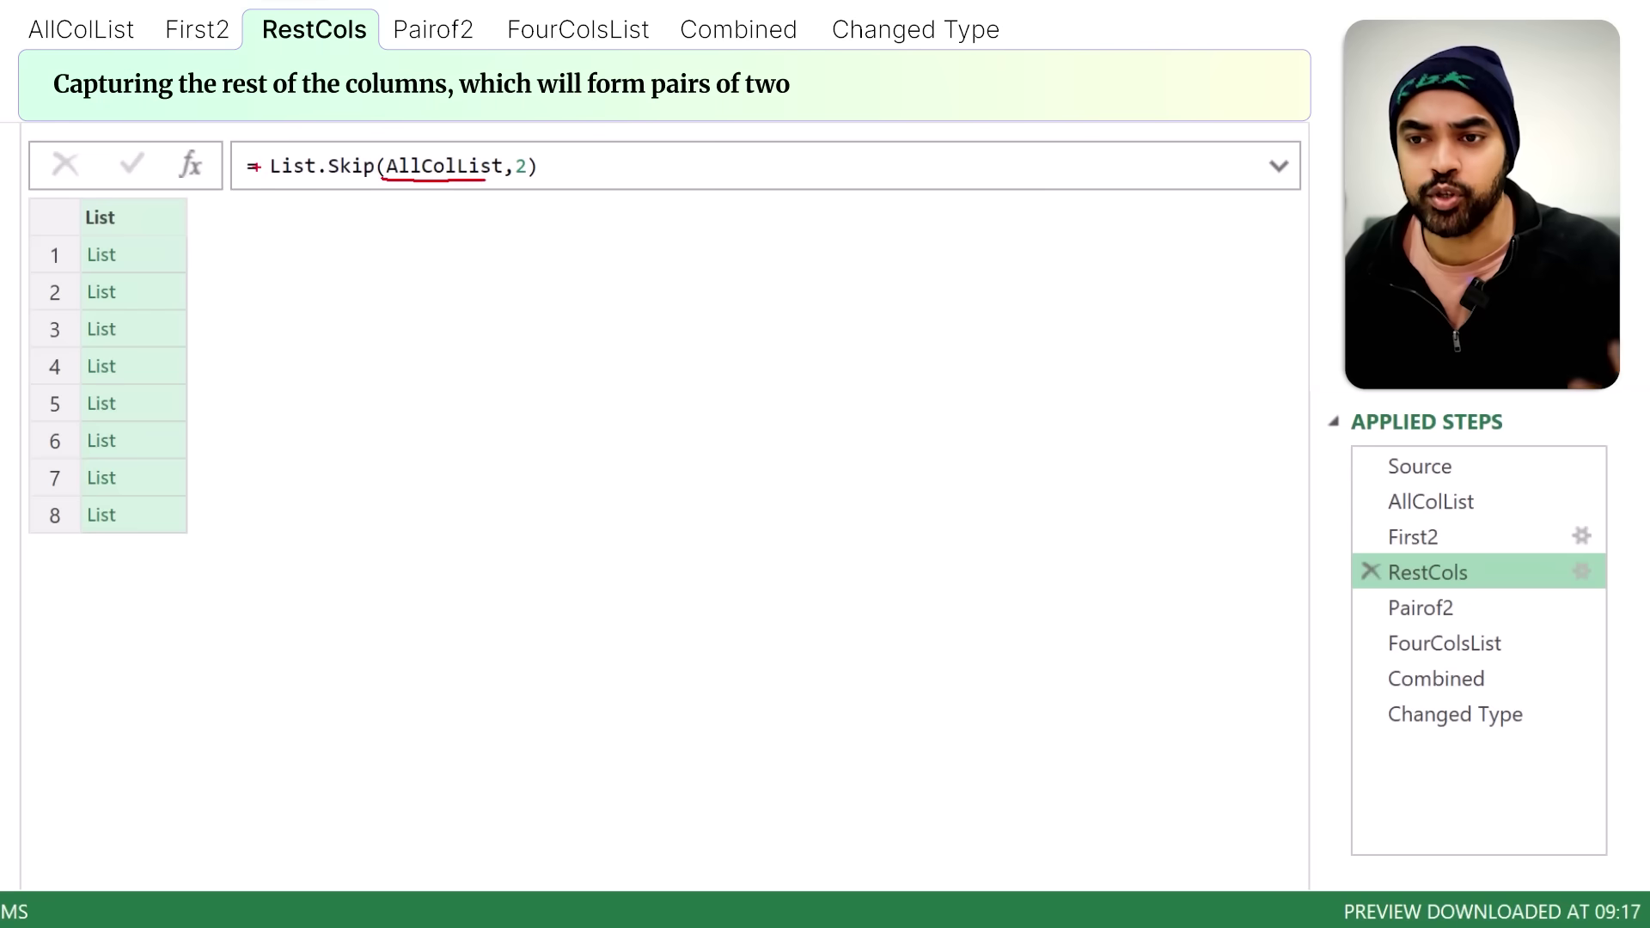
drag(525, 152, 546, 128)
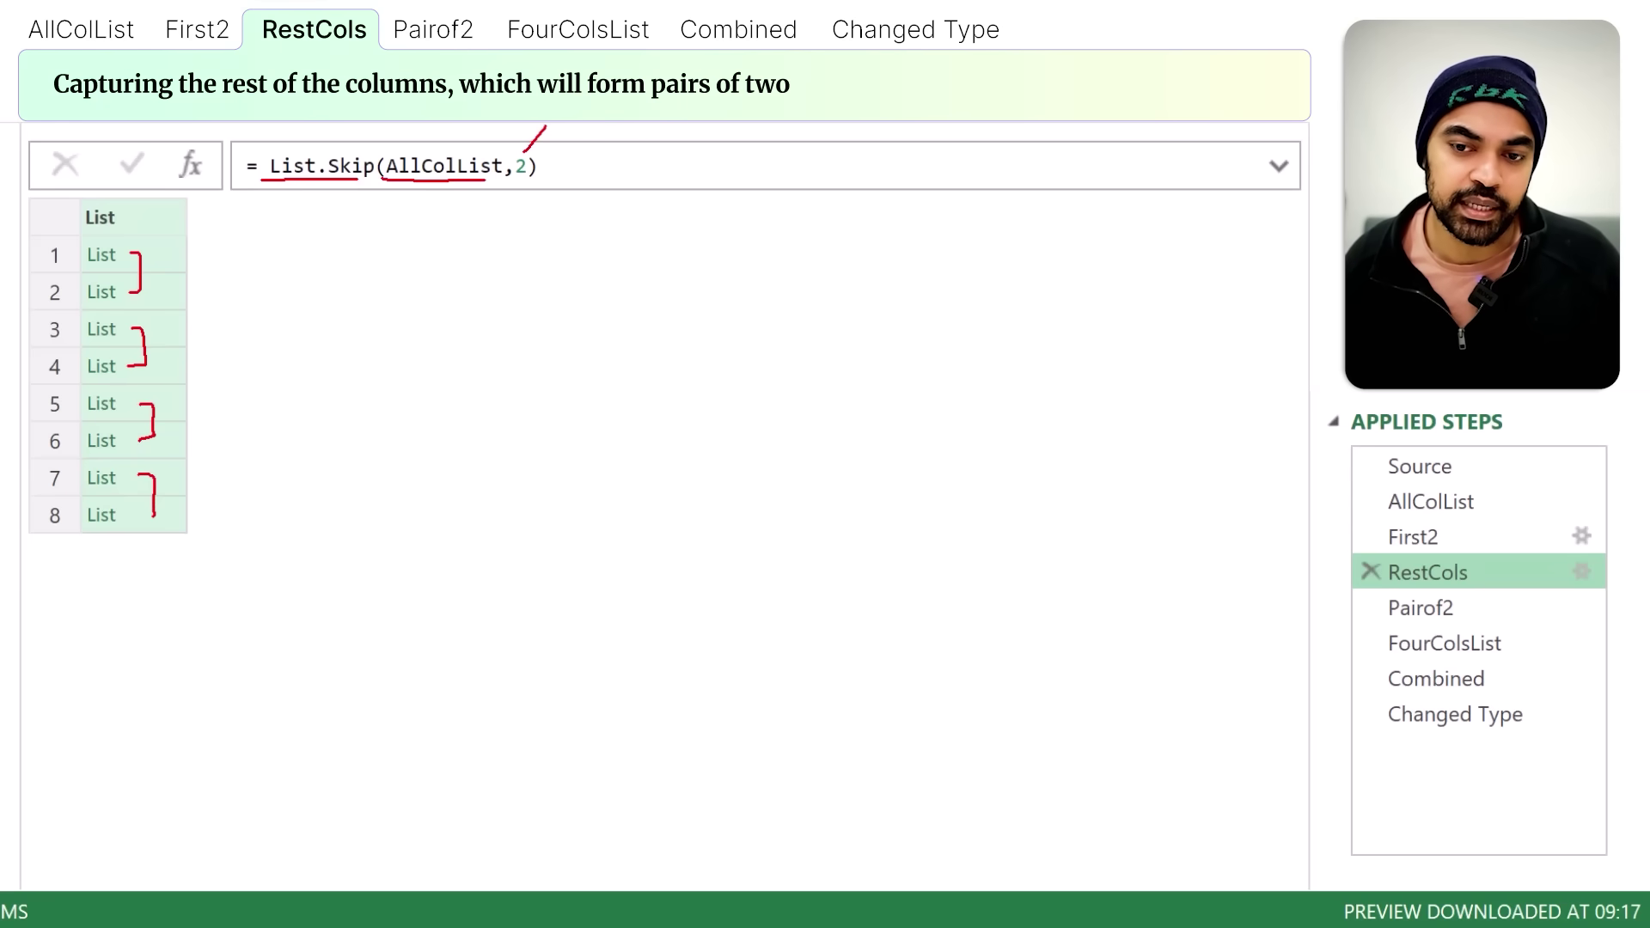
key(Escape)
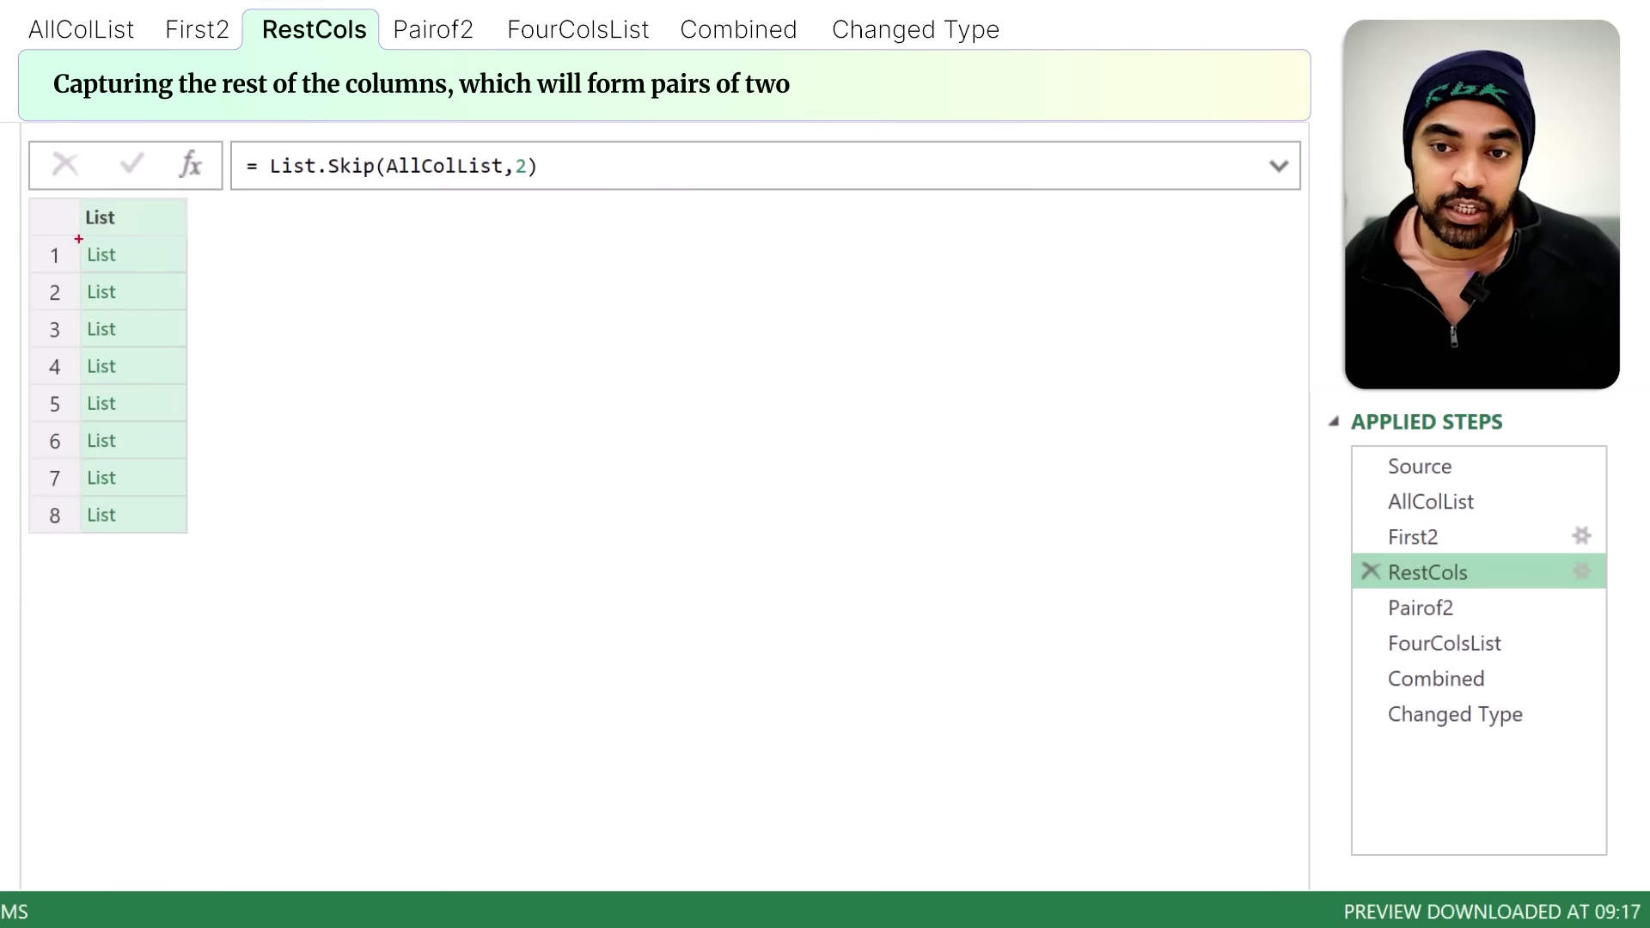
Step: Draw a box around each consecutive pair of the eight RestCols lists, and clear the boxes
drag(78, 239, 135, 306)
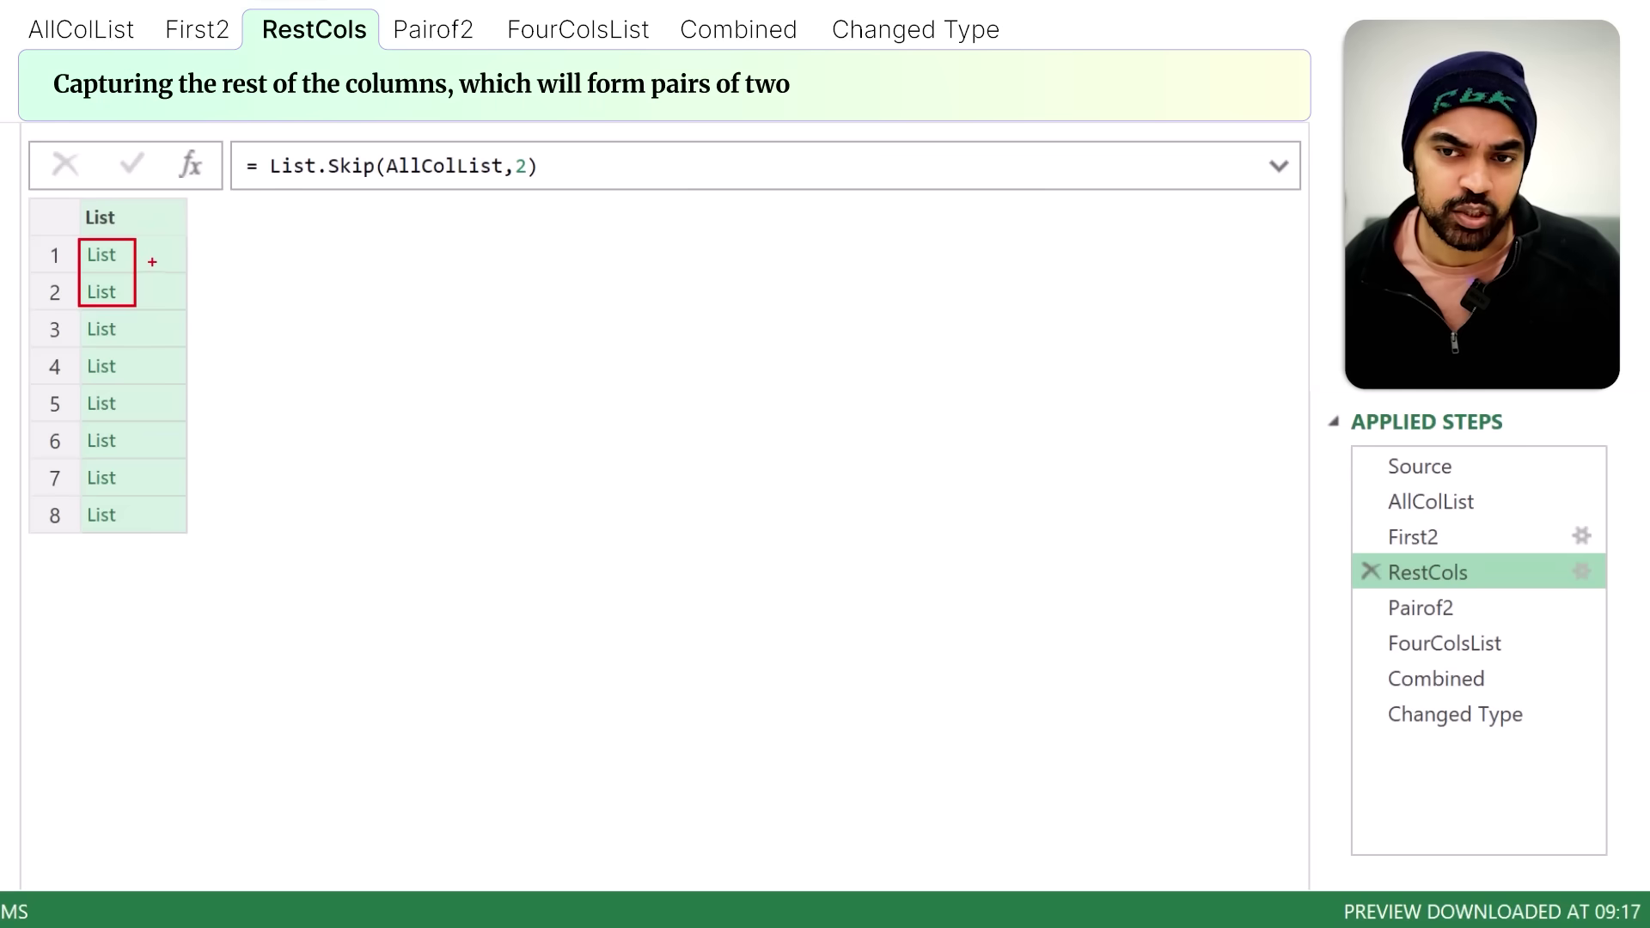
mouse_move(86, 314)
mouse_down()
mouse_move(66, 352)
mouse_move(130, 317)
mouse_up()
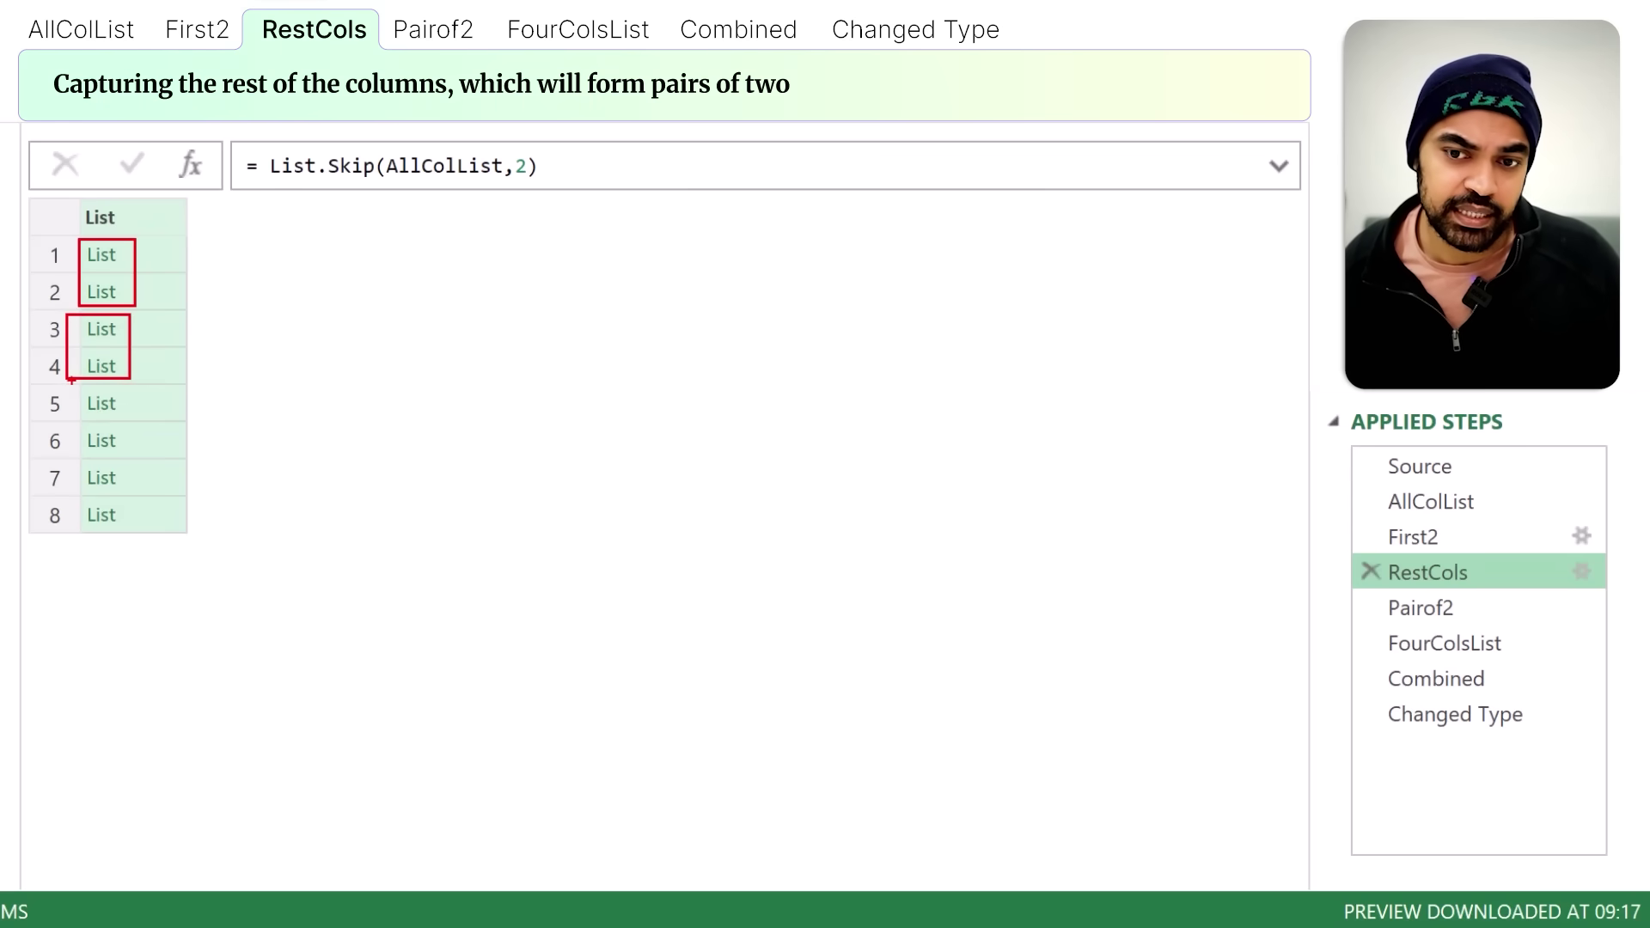
mouse_move(71, 384)
mouse_down()
mouse_move(140, 462)
mouse_move(135, 526)
mouse_up()
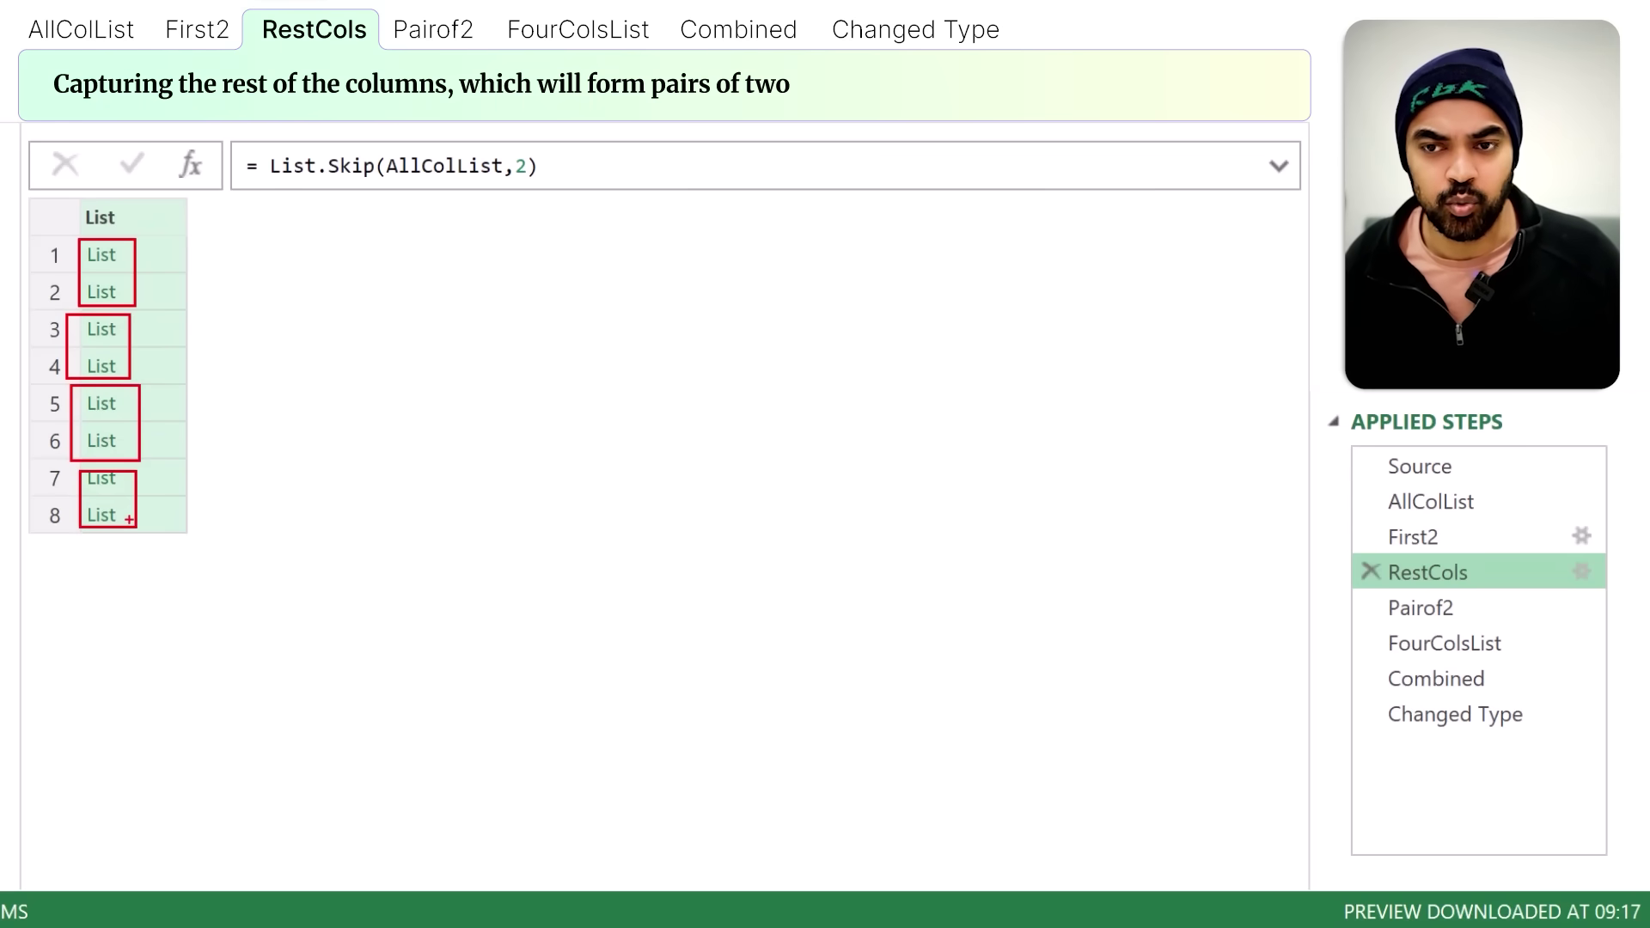
key(Escape)
Step: Examine the Pairof2 step's List.Split formula, preview its first list in an enlarged preview area and box the two nested lists
click(1384, 611)
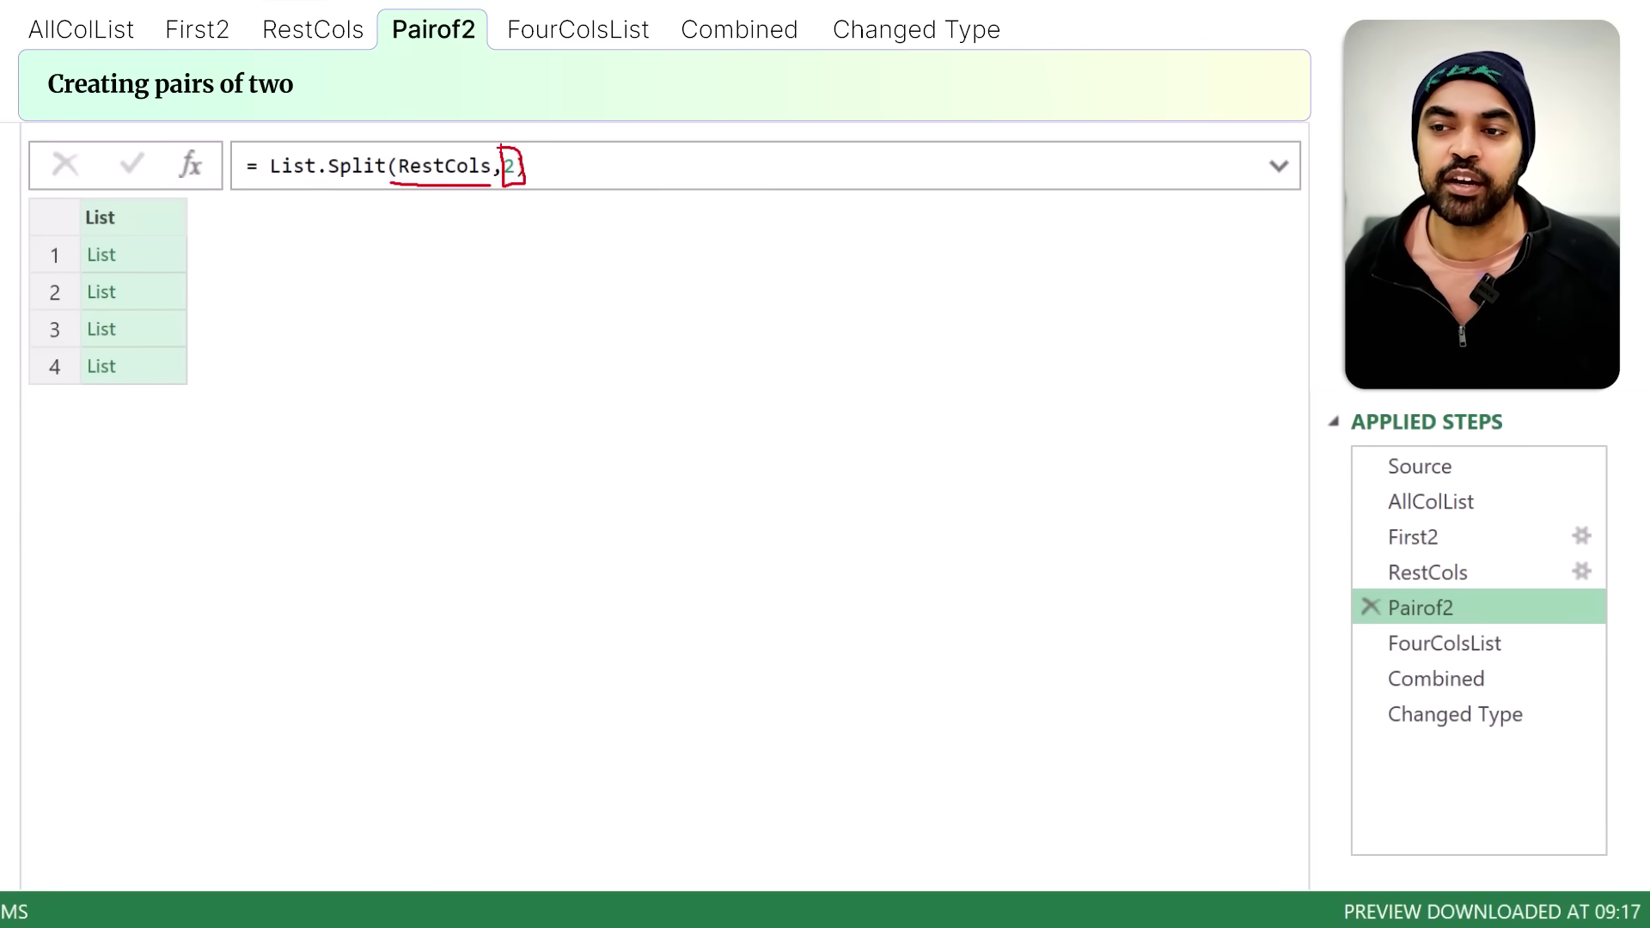
key(Escape)
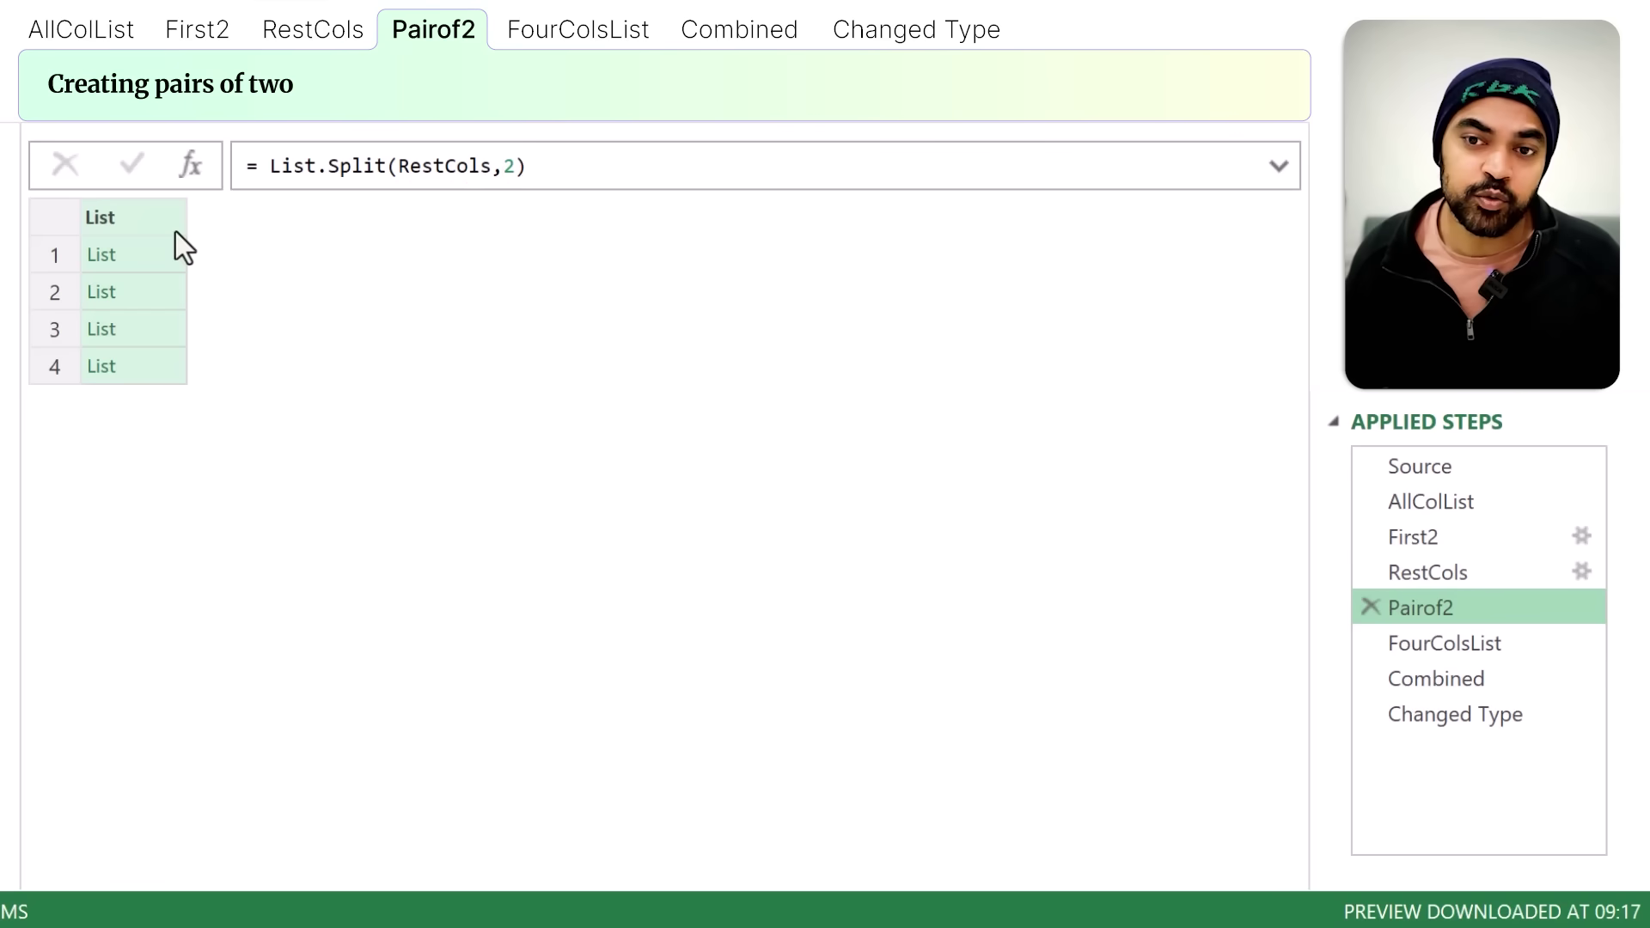
click(162, 256)
drag(199, 688, 215, 476)
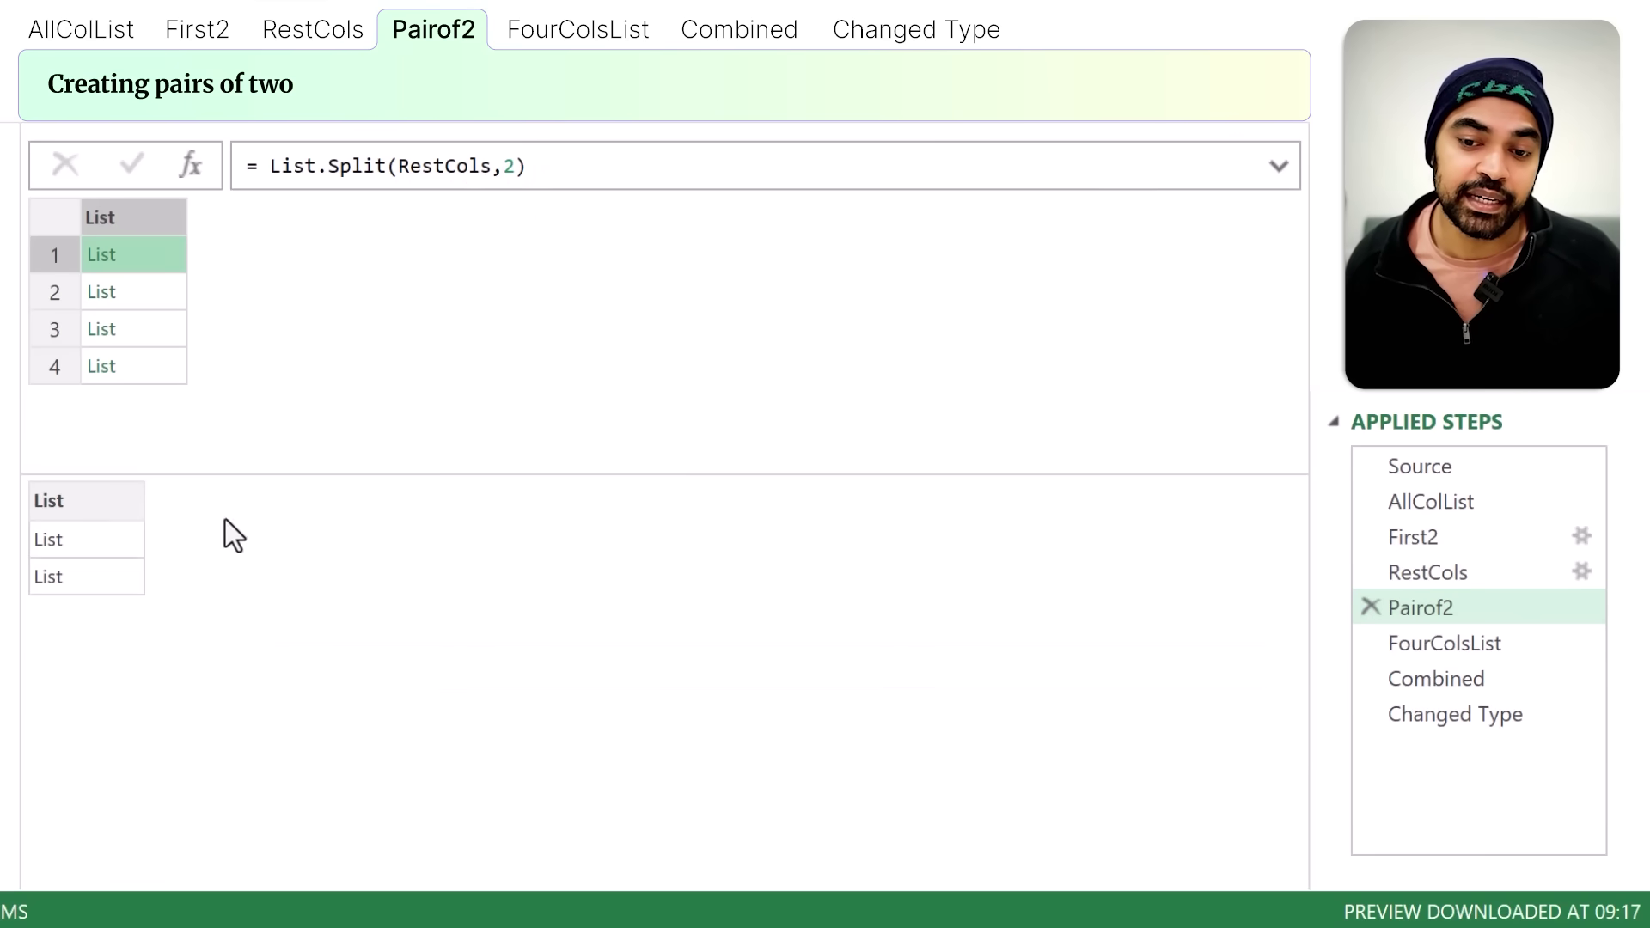
mouse_move(10, 487)
mouse_down()
mouse_move(52, 559)
mouse_move(12, 490)
mouse_up()
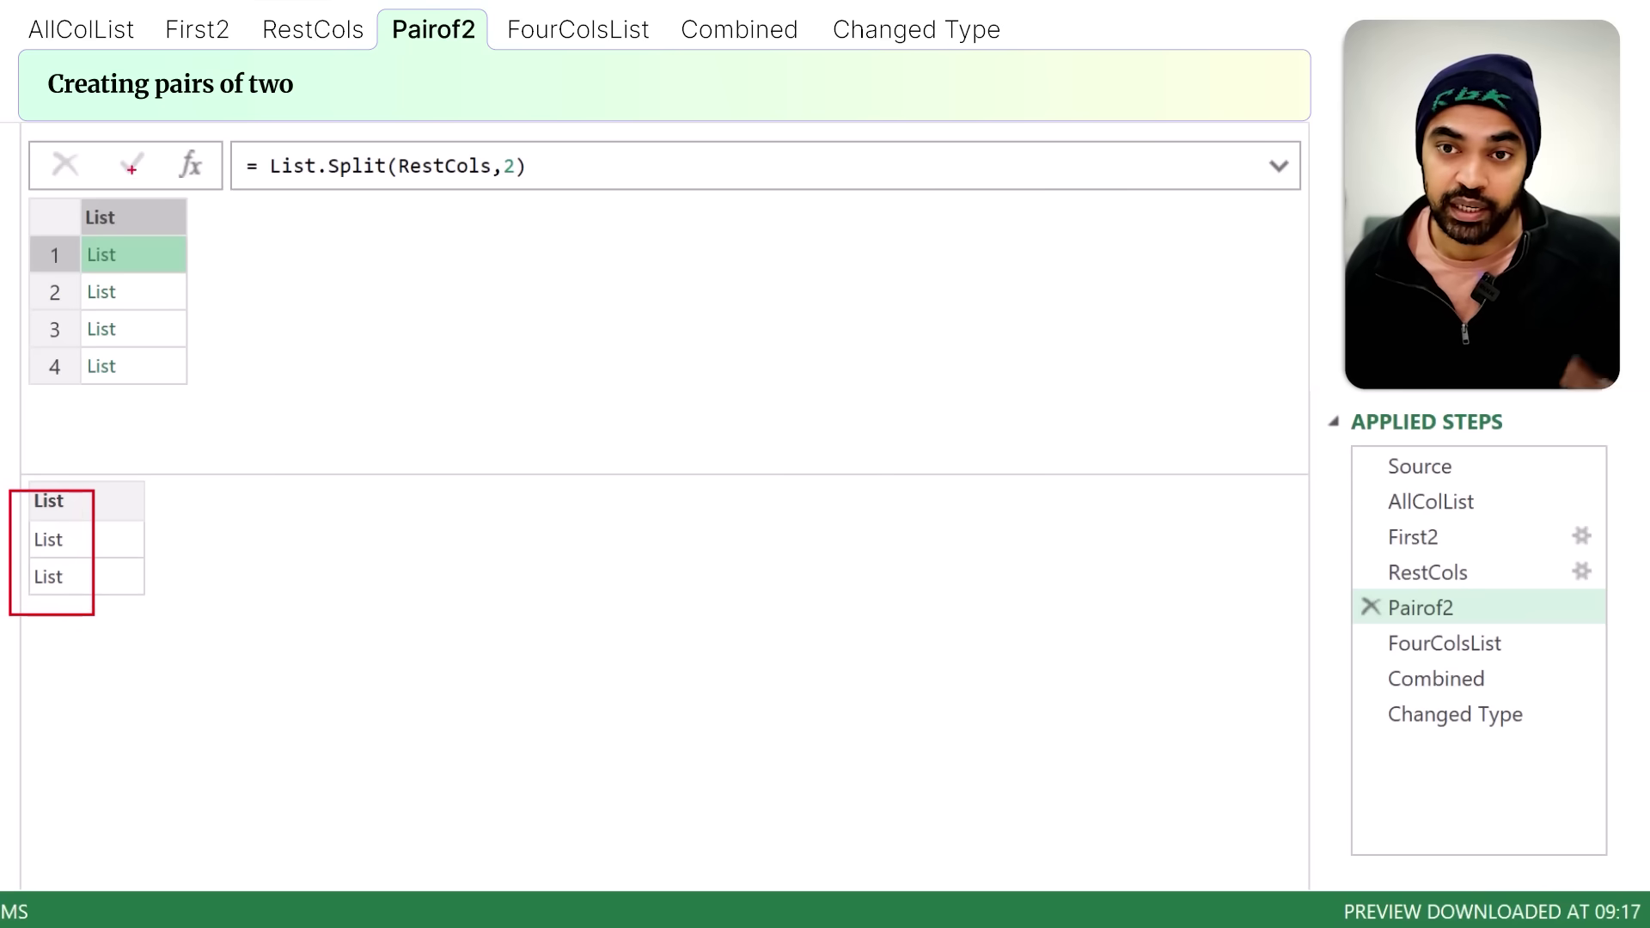
key(Escape)
Step: Preview Pairof2 lists 2 to 4, label the nested pair M1 D and M1 V, and draw an arrow from it to First2
click(146, 300)
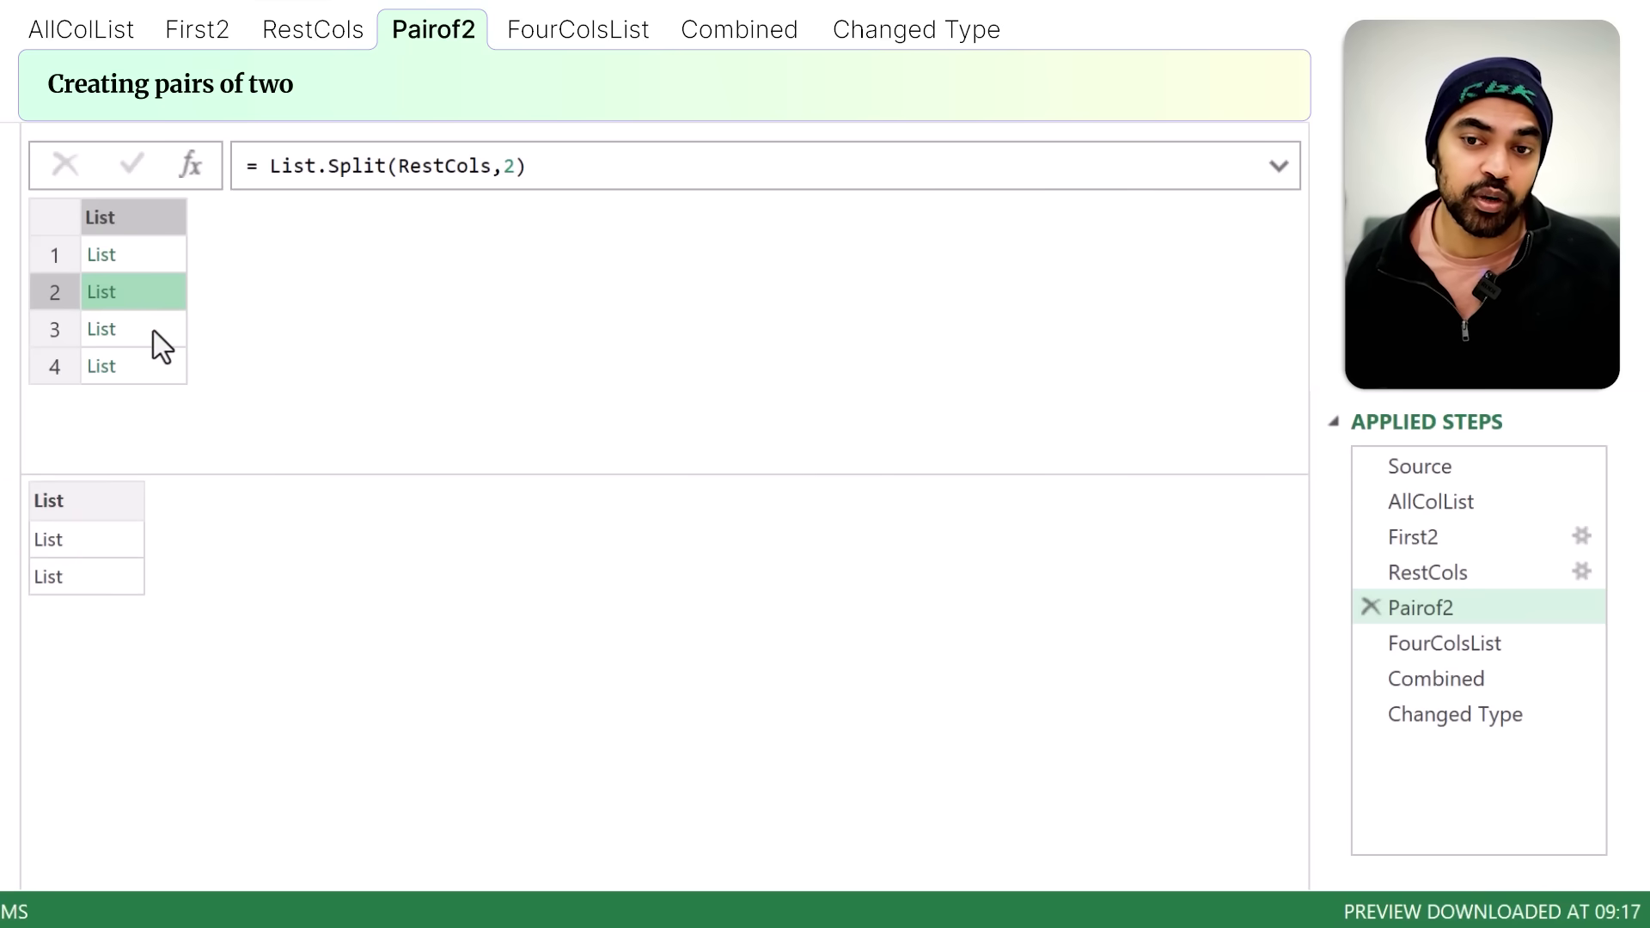
click(153, 332)
click(146, 362)
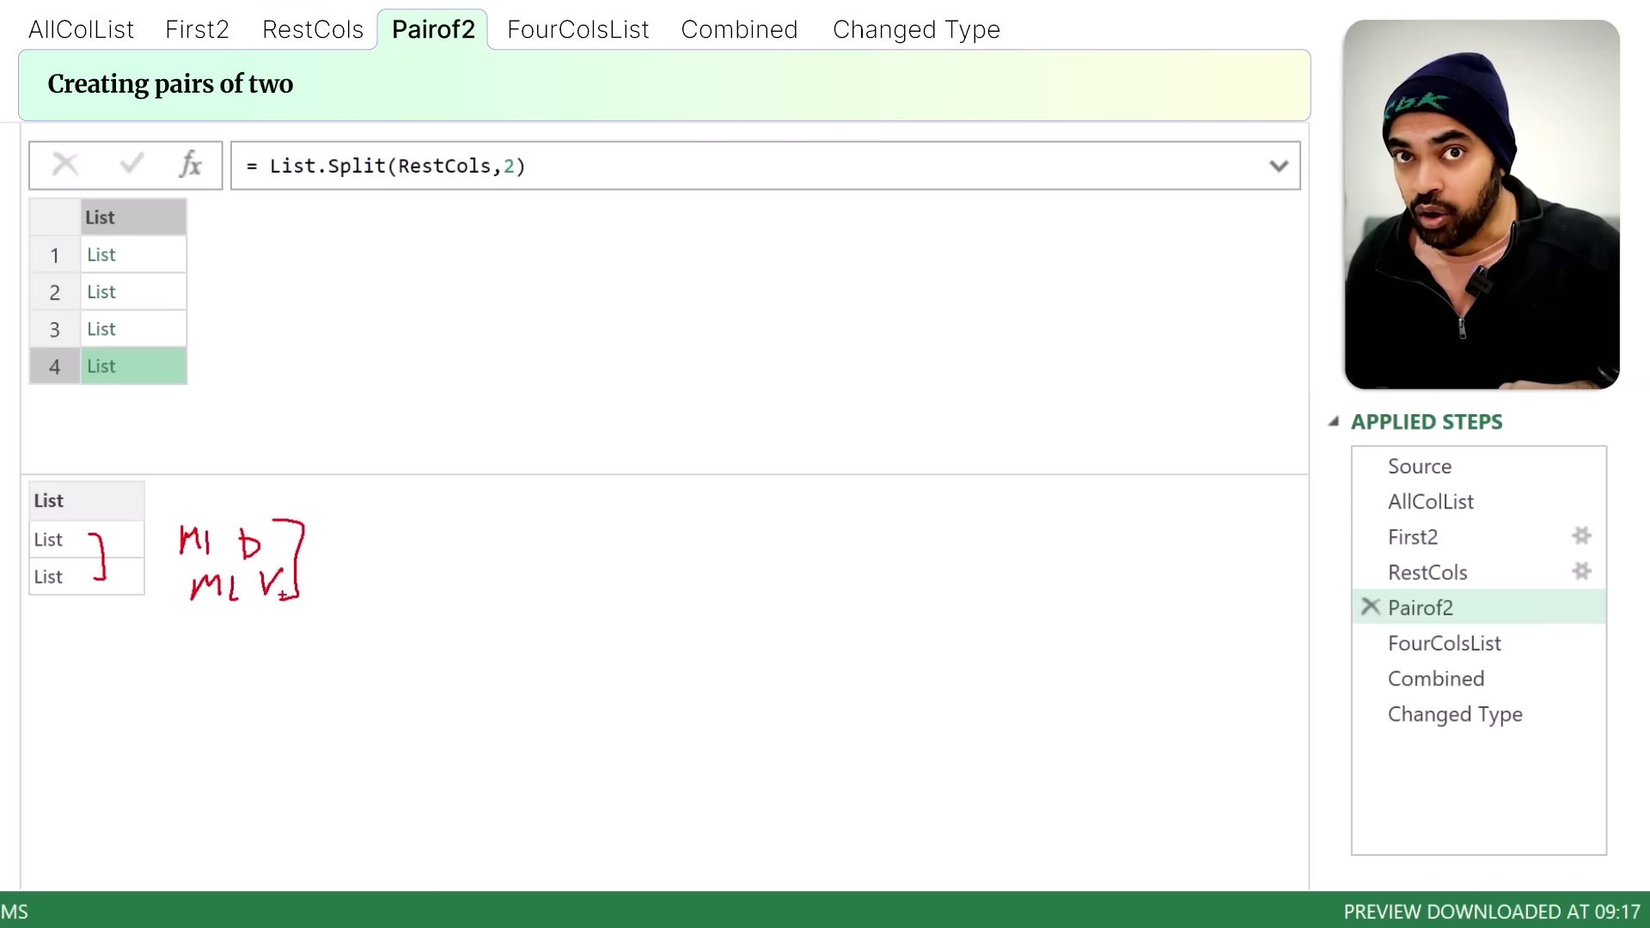
drag(303, 560, 1118, 531)
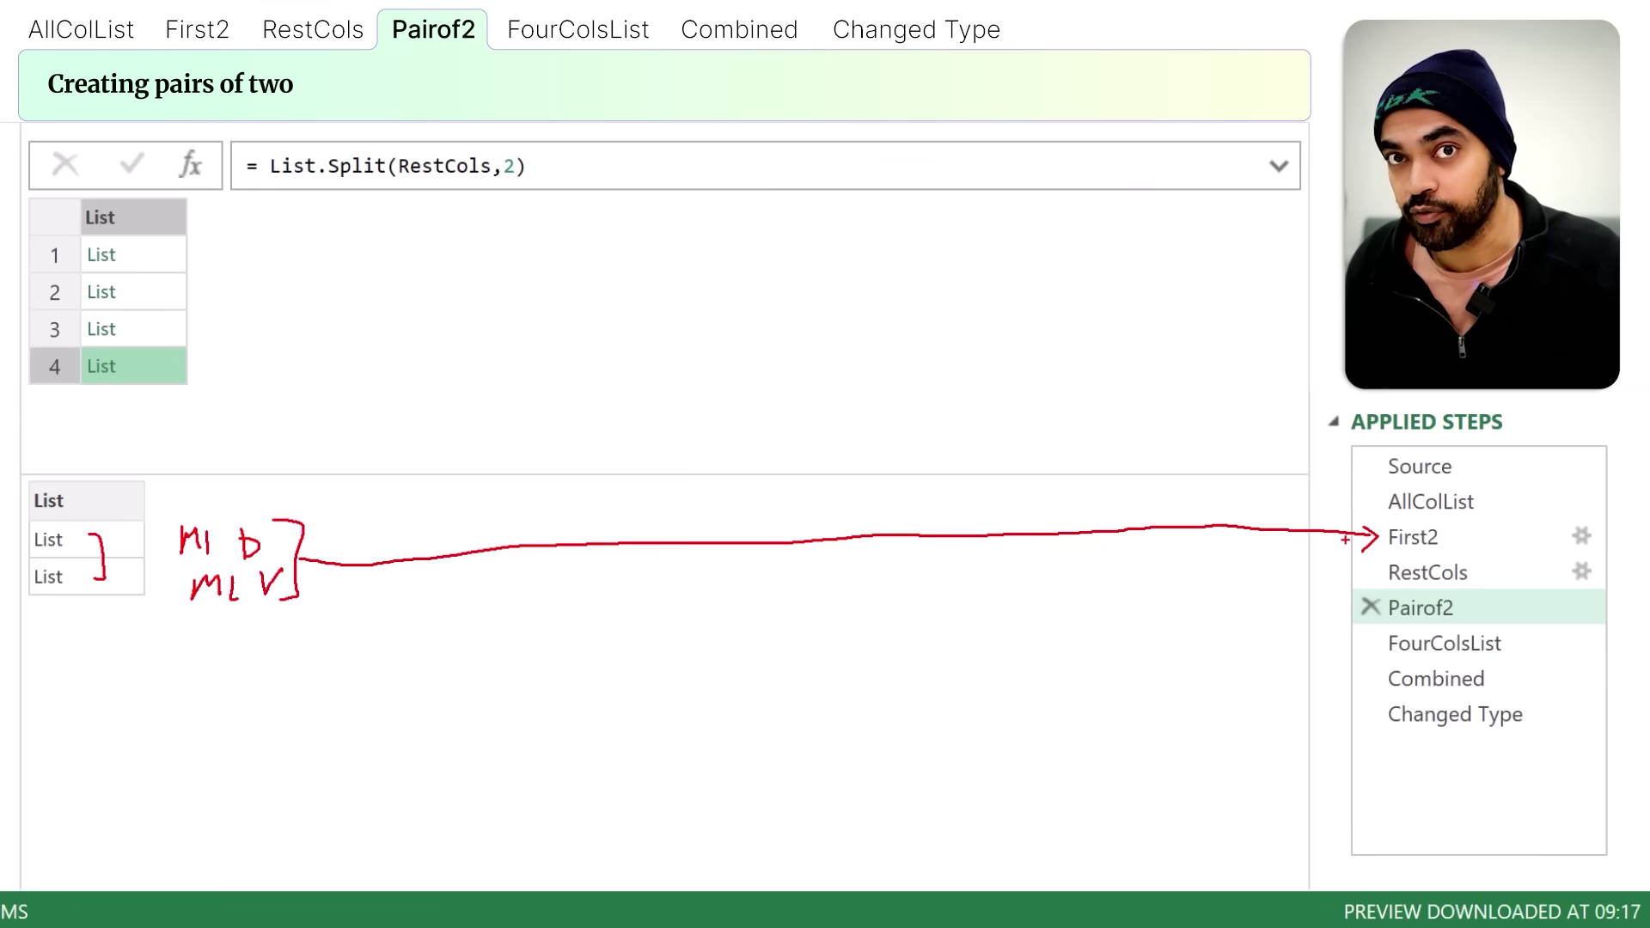
Step: Show the FourColsList step's full formula, mark First2 in it and among the applied steps, underline Table.FromColumns, and clear the annotations
click(1448, 651)
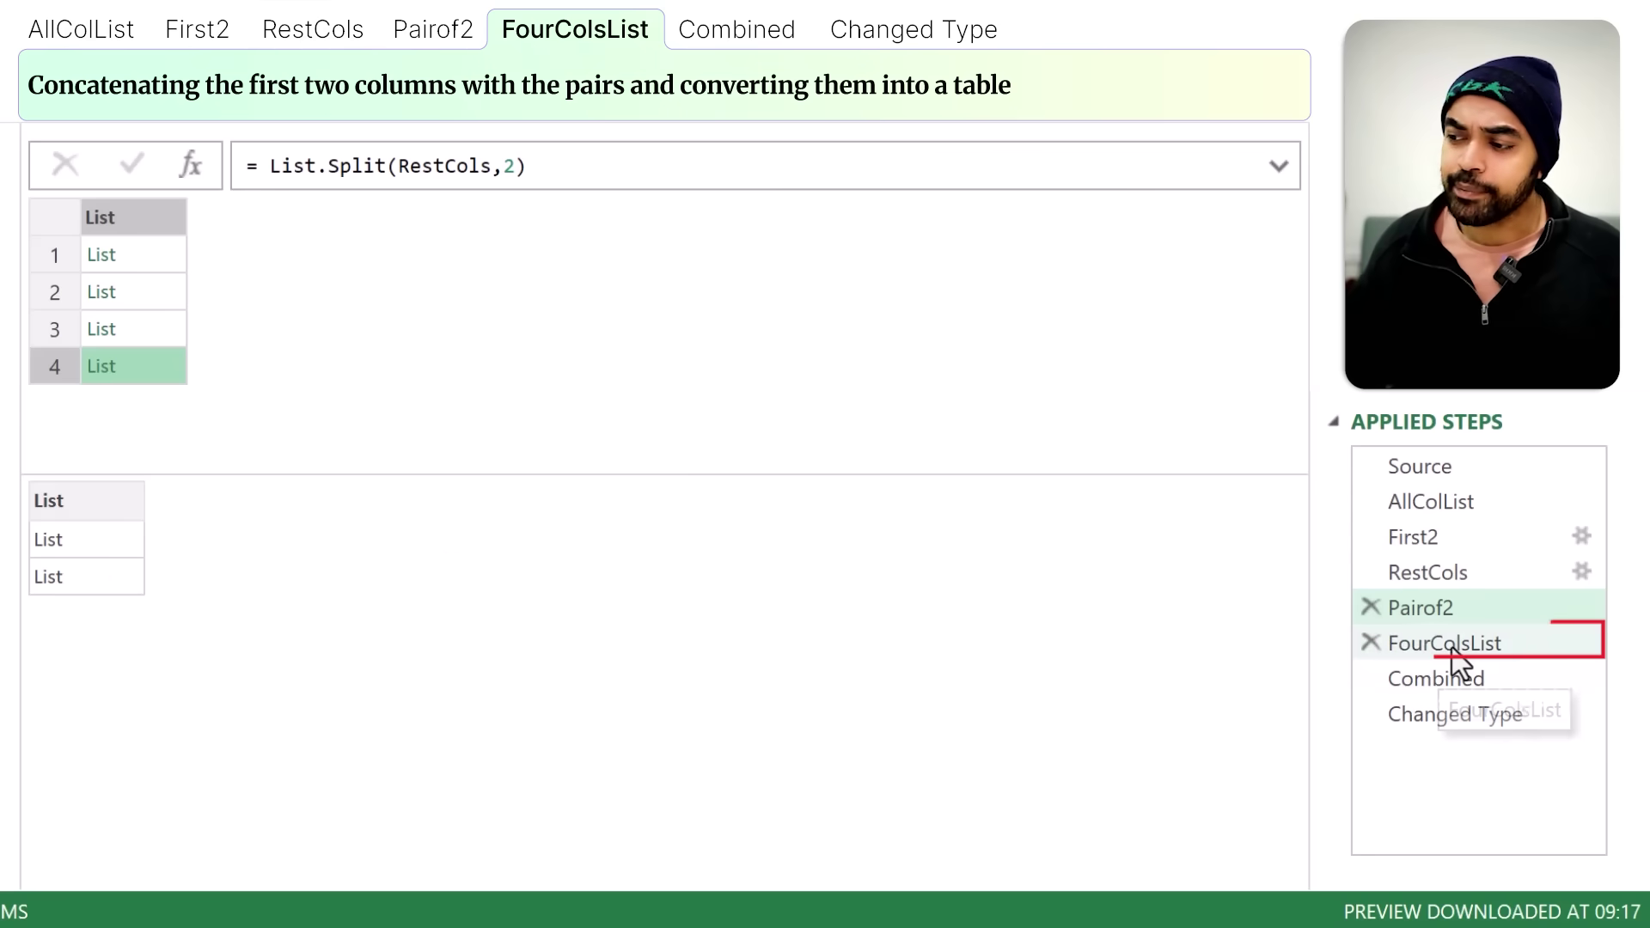
click(1279, 168)
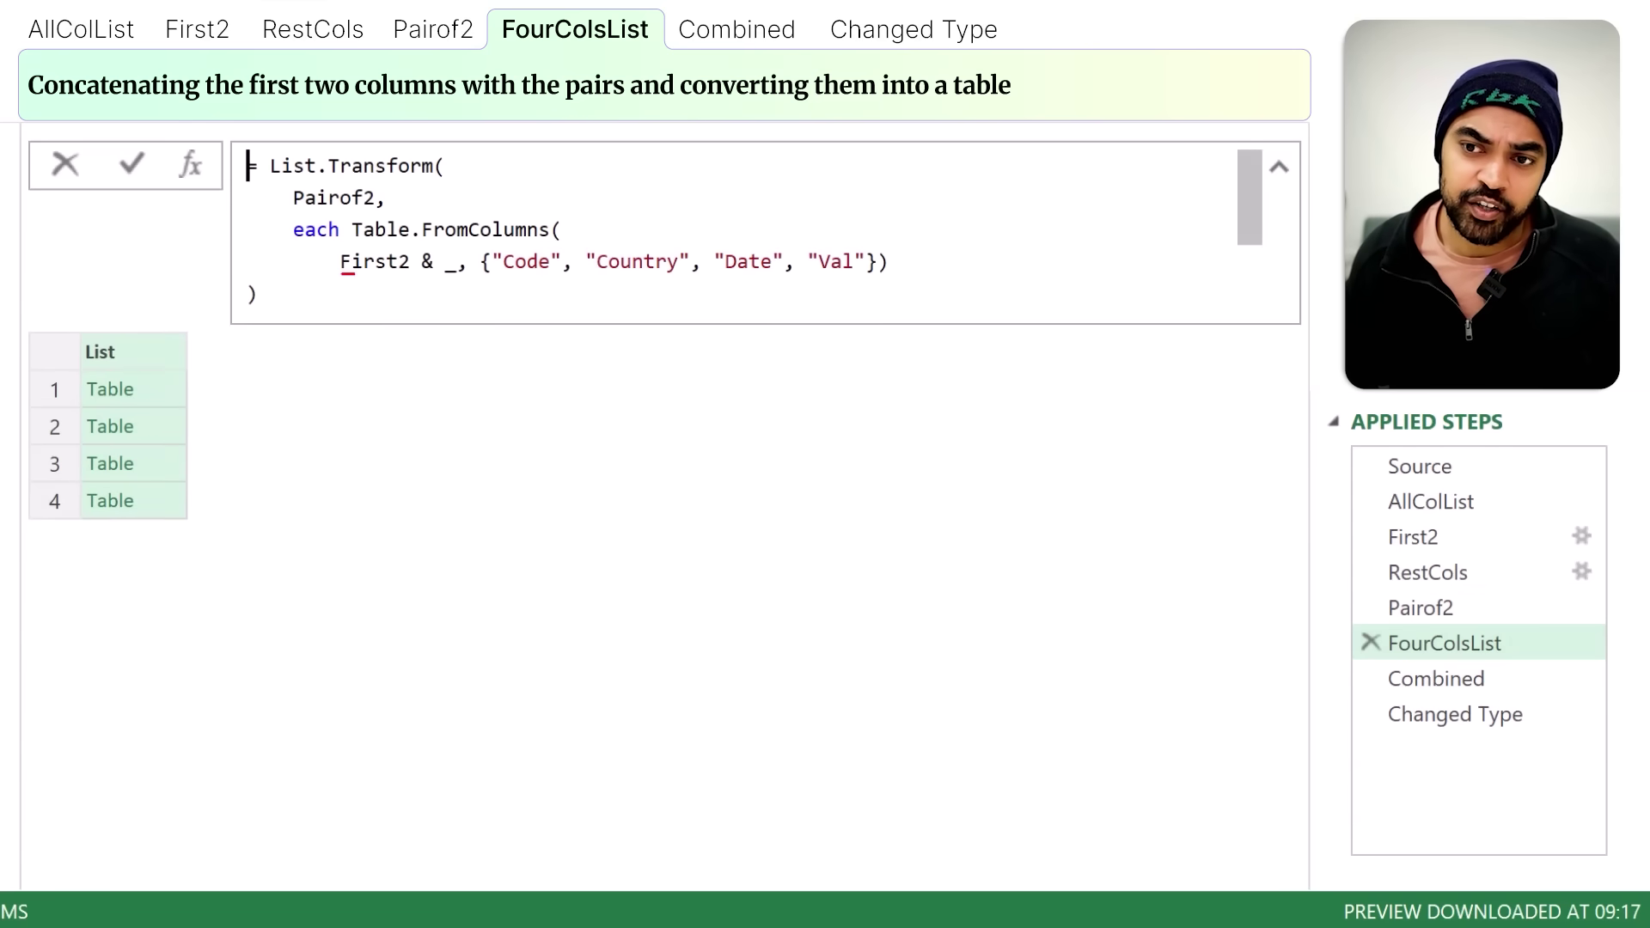
drag(1455, 526, 1362, 523)
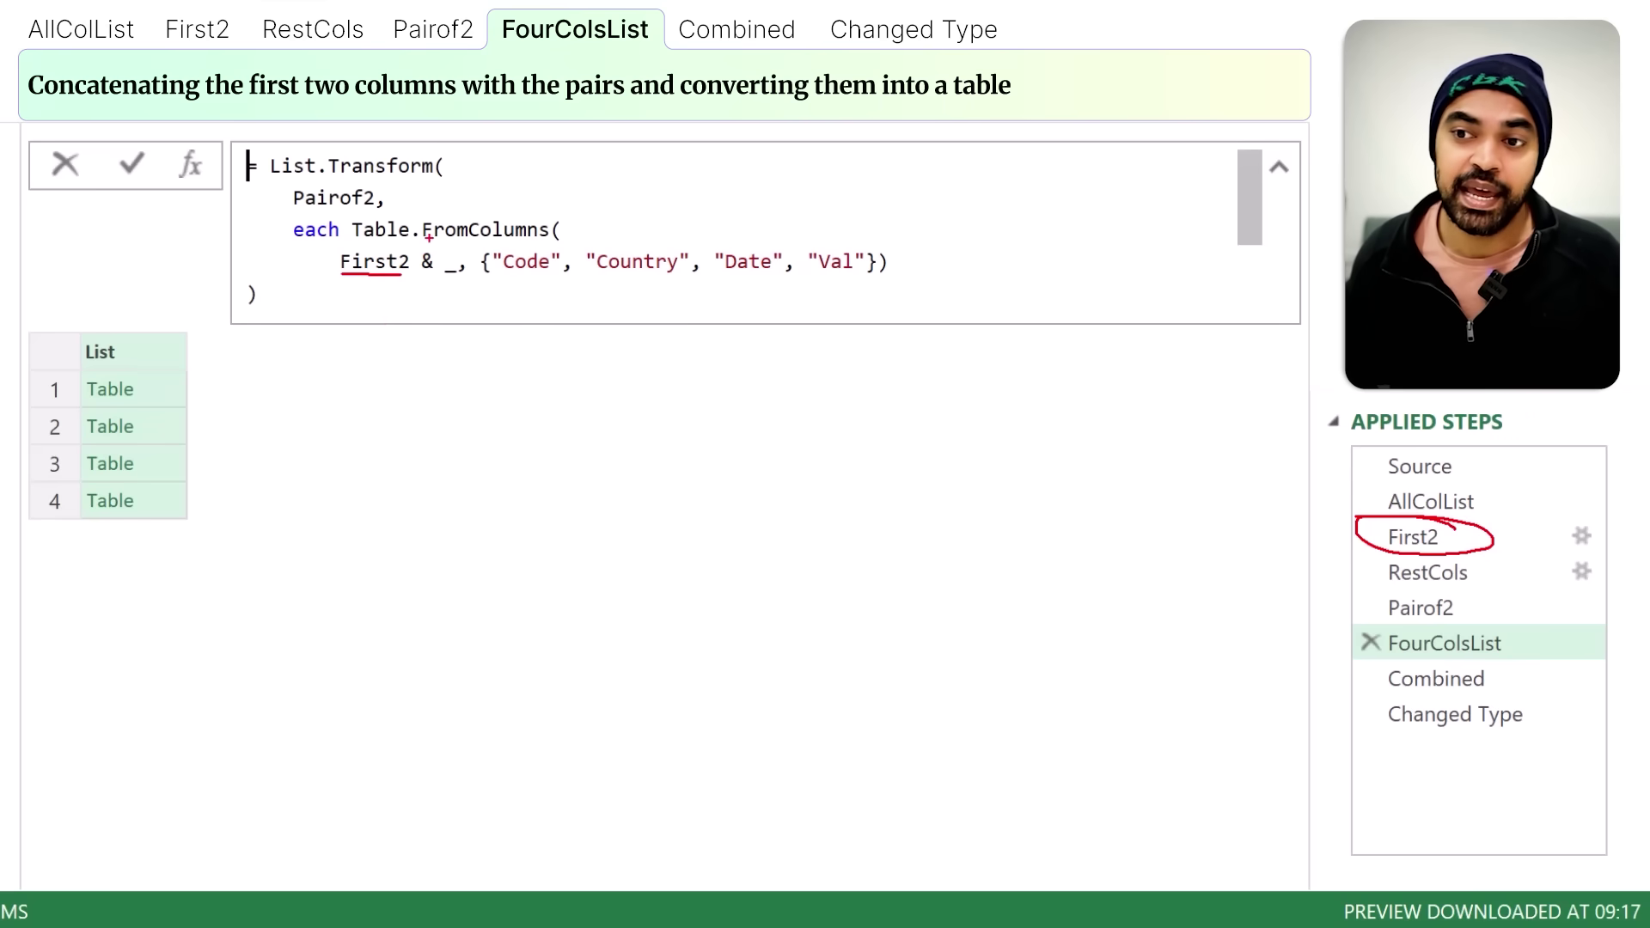
drag(392, 245, 495, 244)
key(Escape)
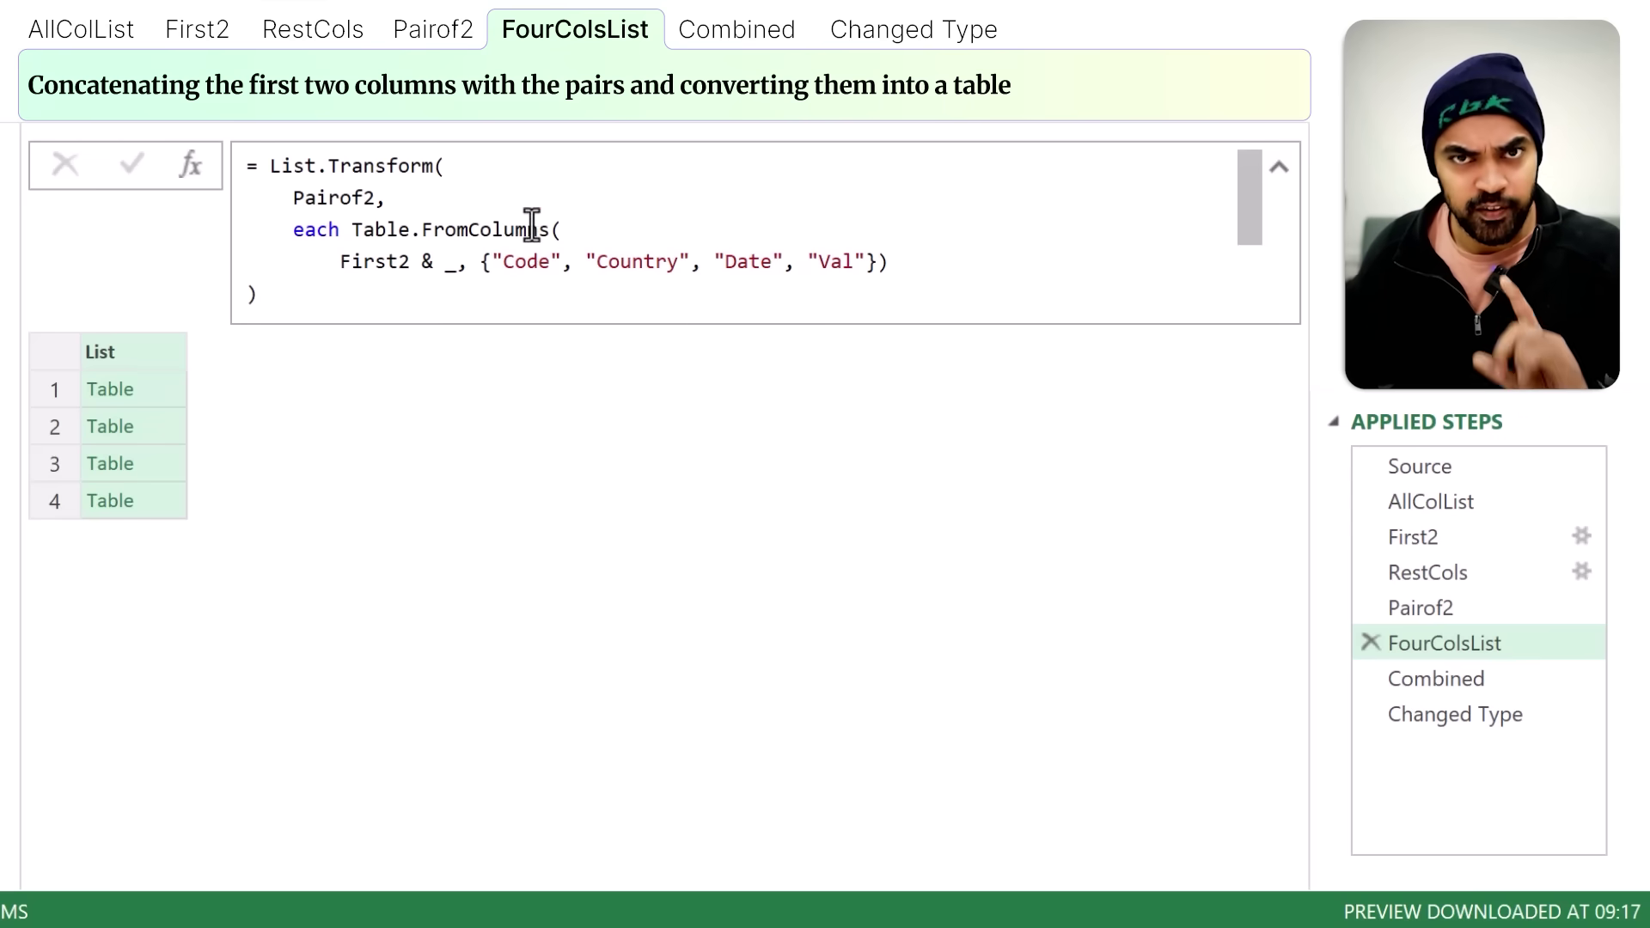
Step: Preview the first FourColsList table, underline Code and Country, box the Date and Val columns, and clear the annotations
click(162, 390)
click(162, 390)
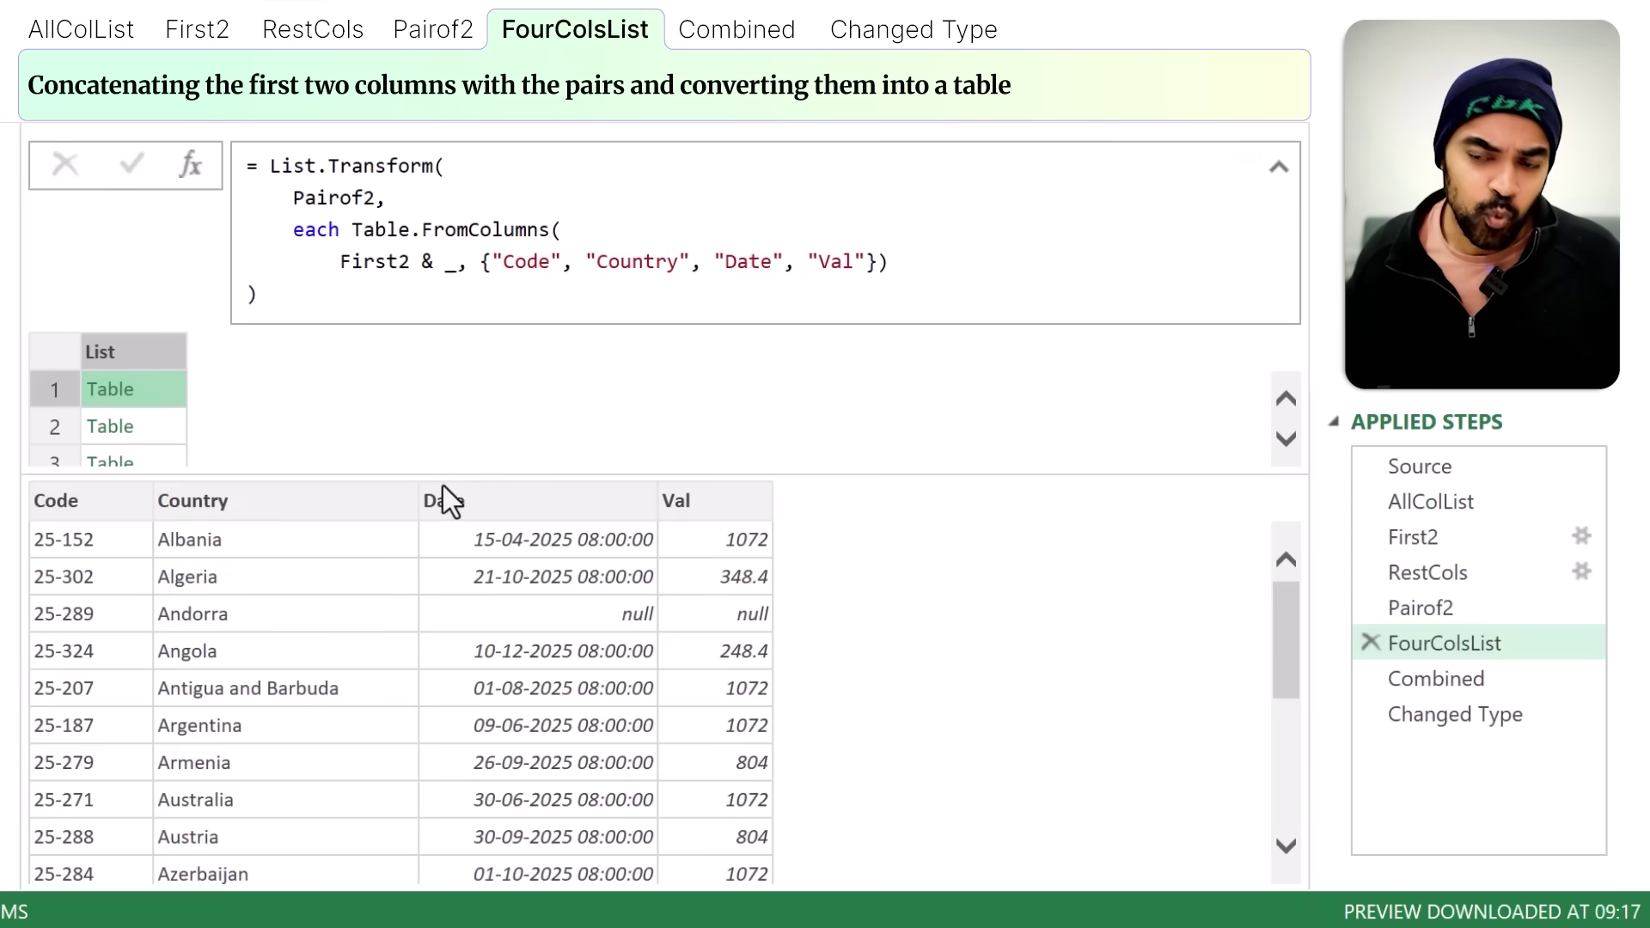
mouse_move(420, 479)
mouse_down()
mouse_move(778, 735)
mouse_move(782, 779)
mouse_up()
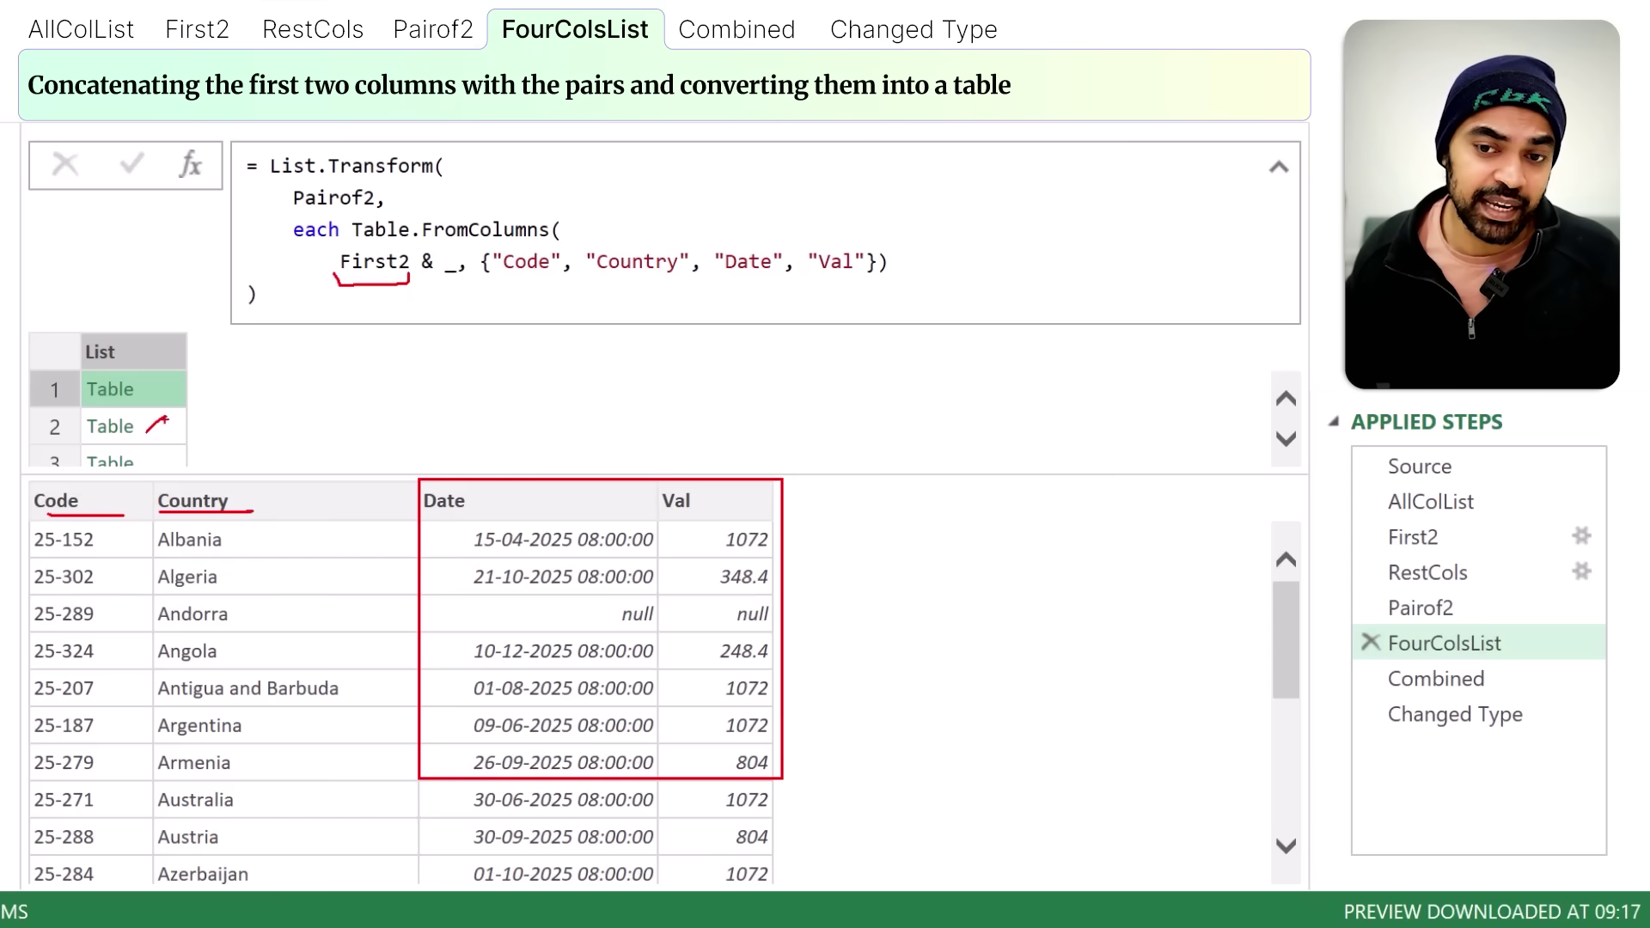
key(Escape)
Step: Preview the second and third FourColsList tables, underline the four column names in the formula and box the previewed header row
click(156, 430)
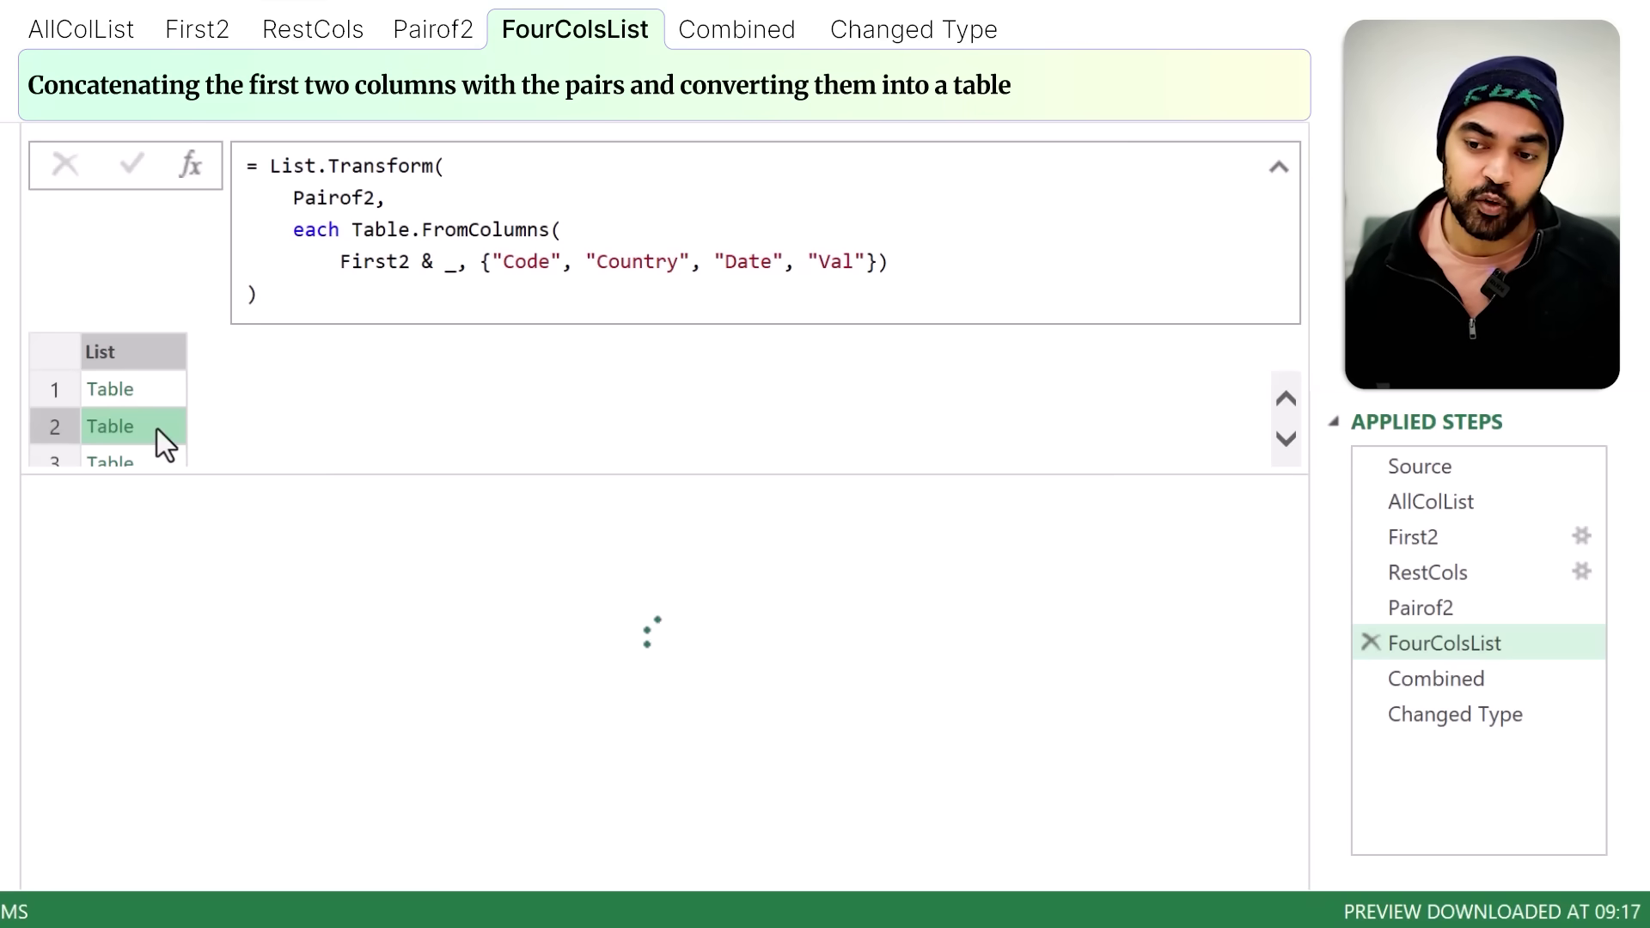
click(152, 461)
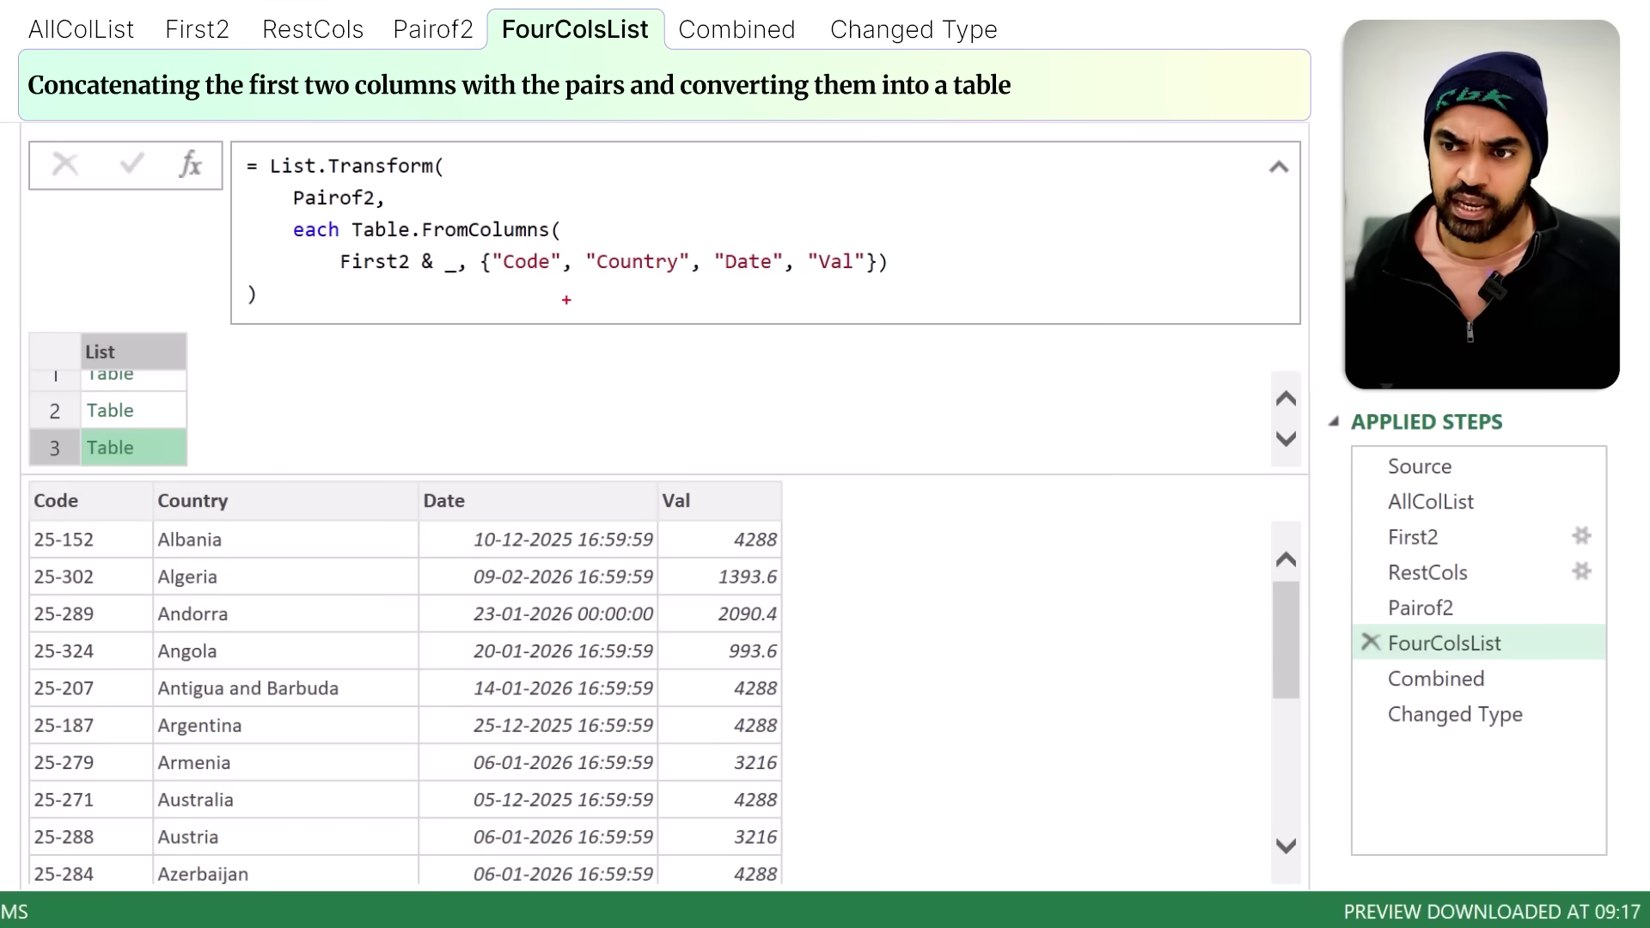
drag(508, 277, 660, 282)
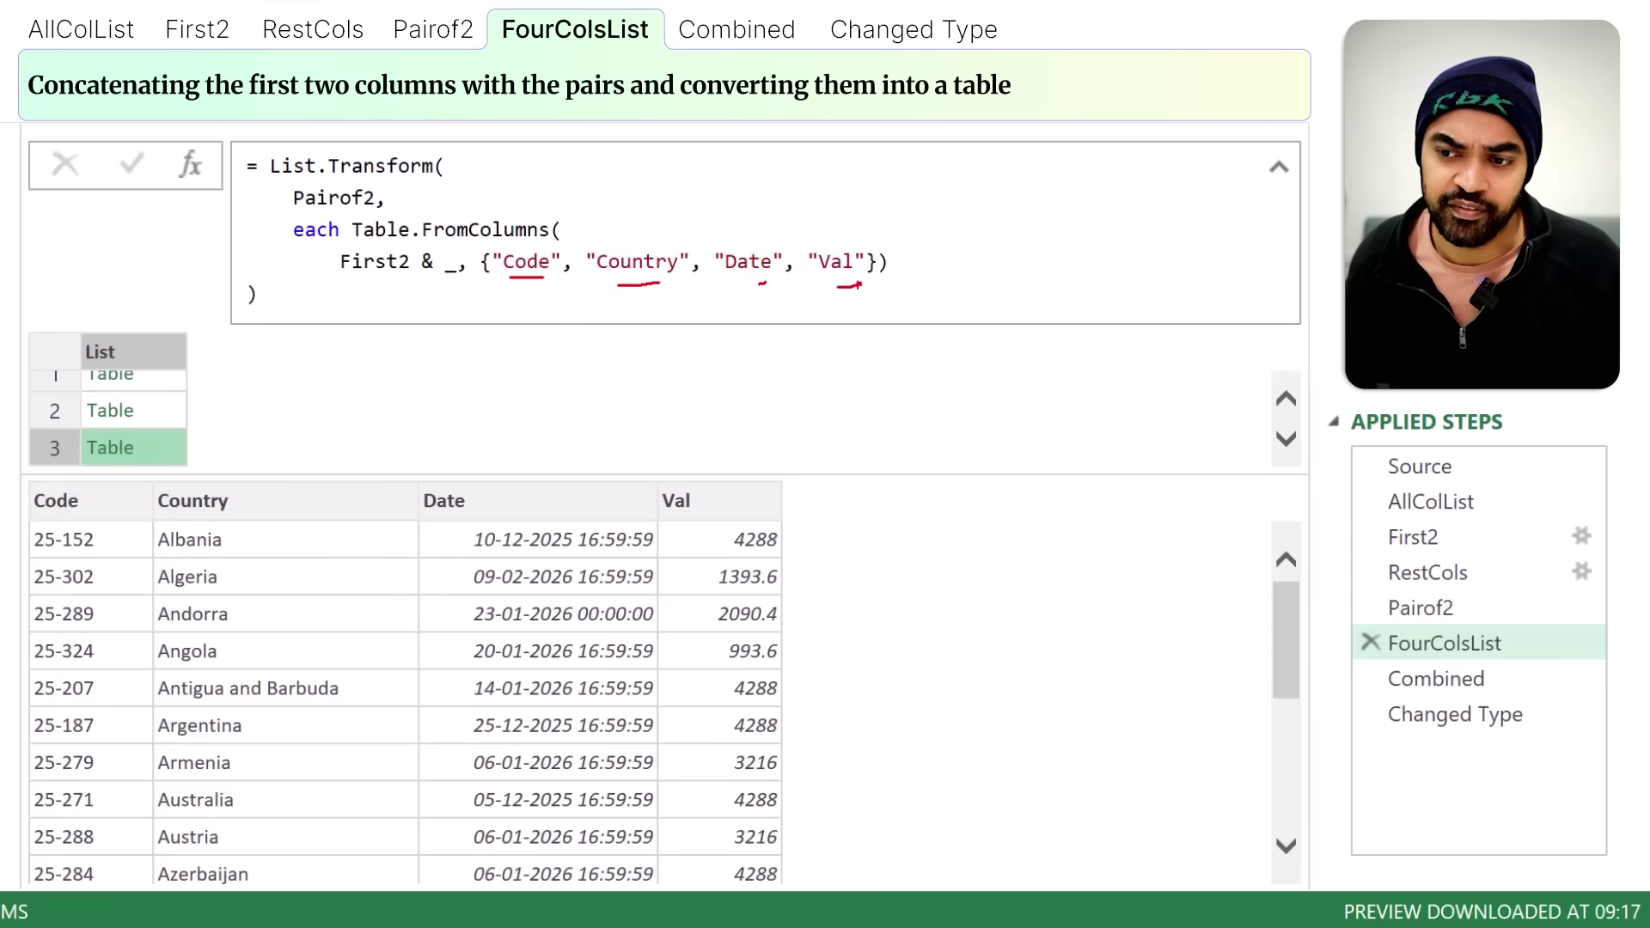
drag(21, 473, 808, 521)
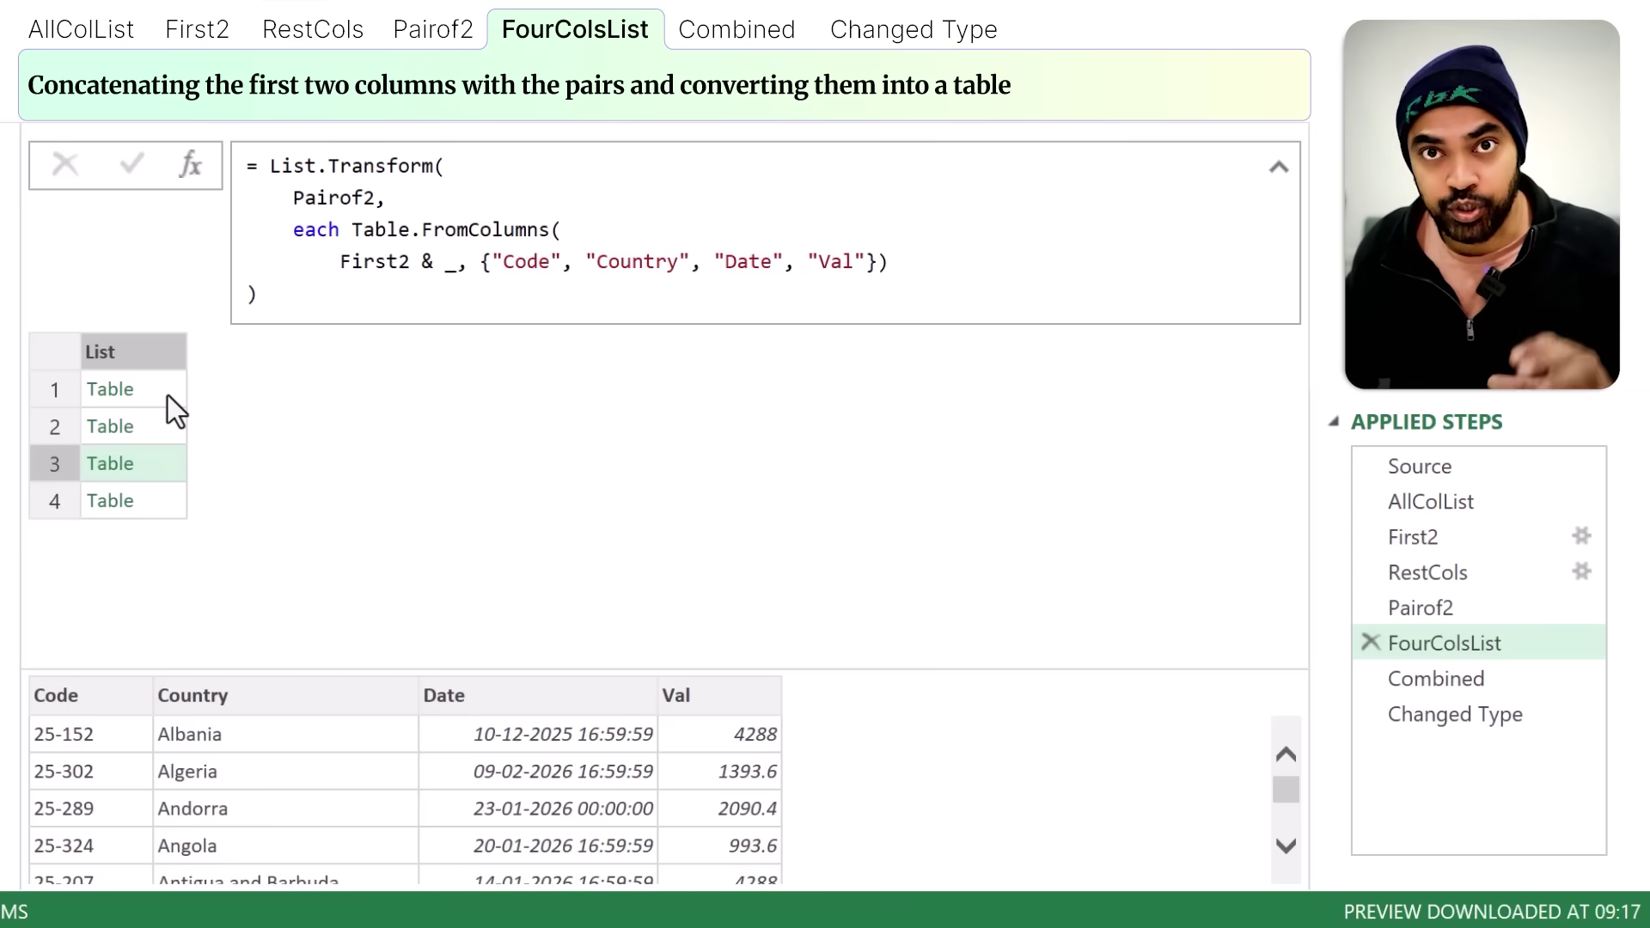
Step: Preview all four FourColsList tables one after another
click(168, 393)
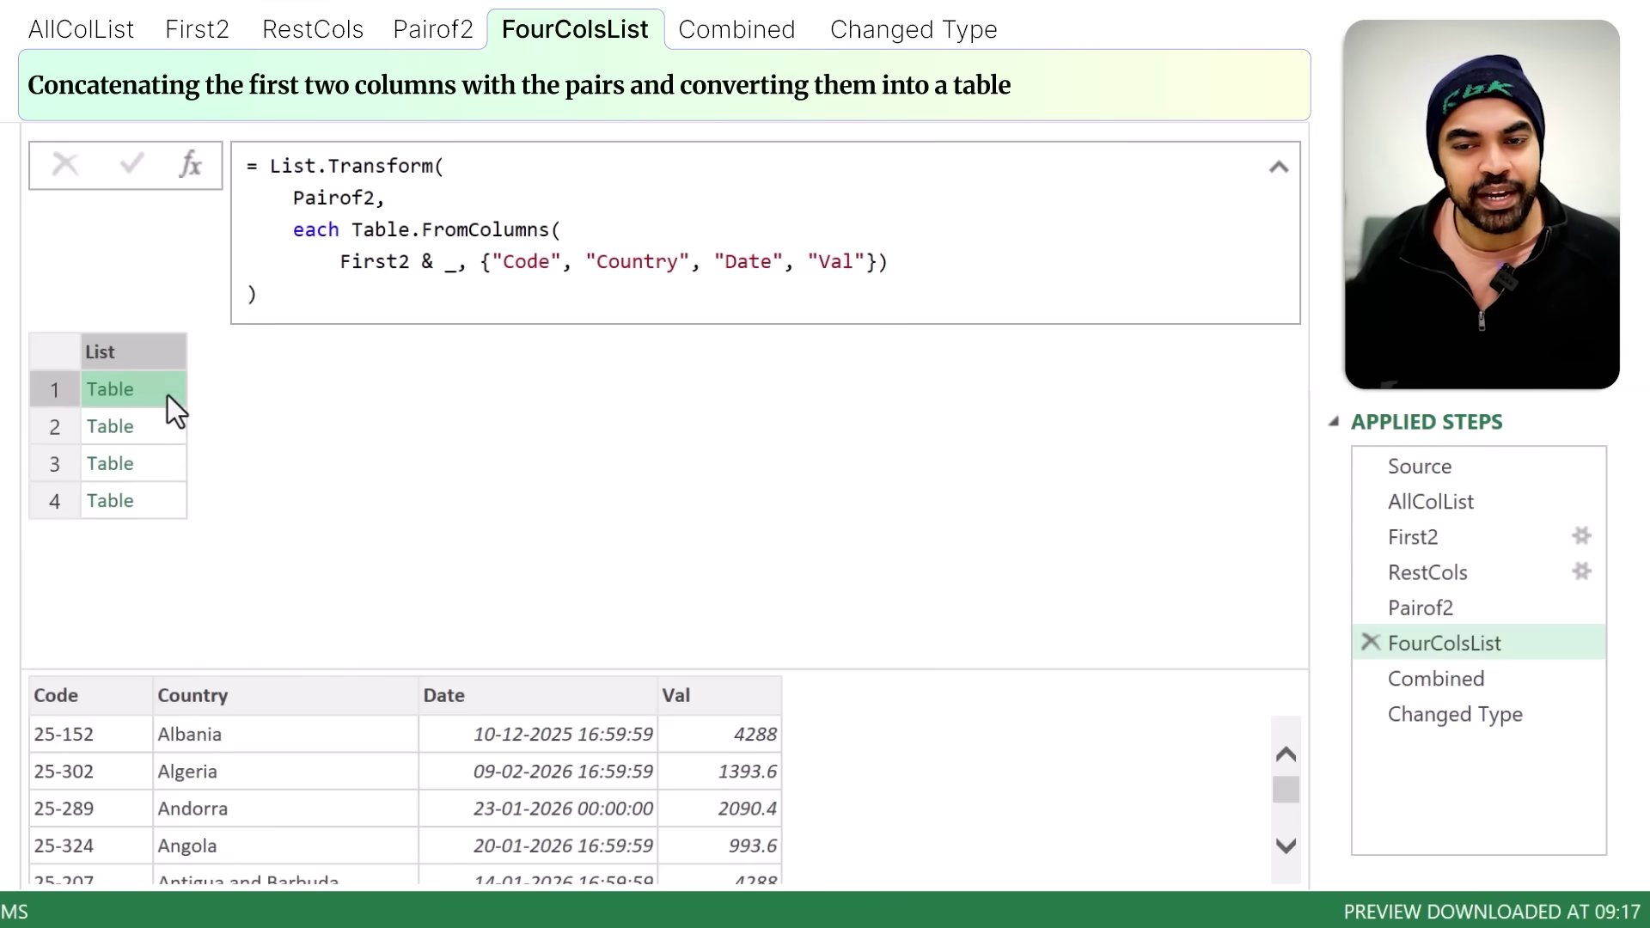
click(165, 430)
click(164, 468)
click(162, 497)
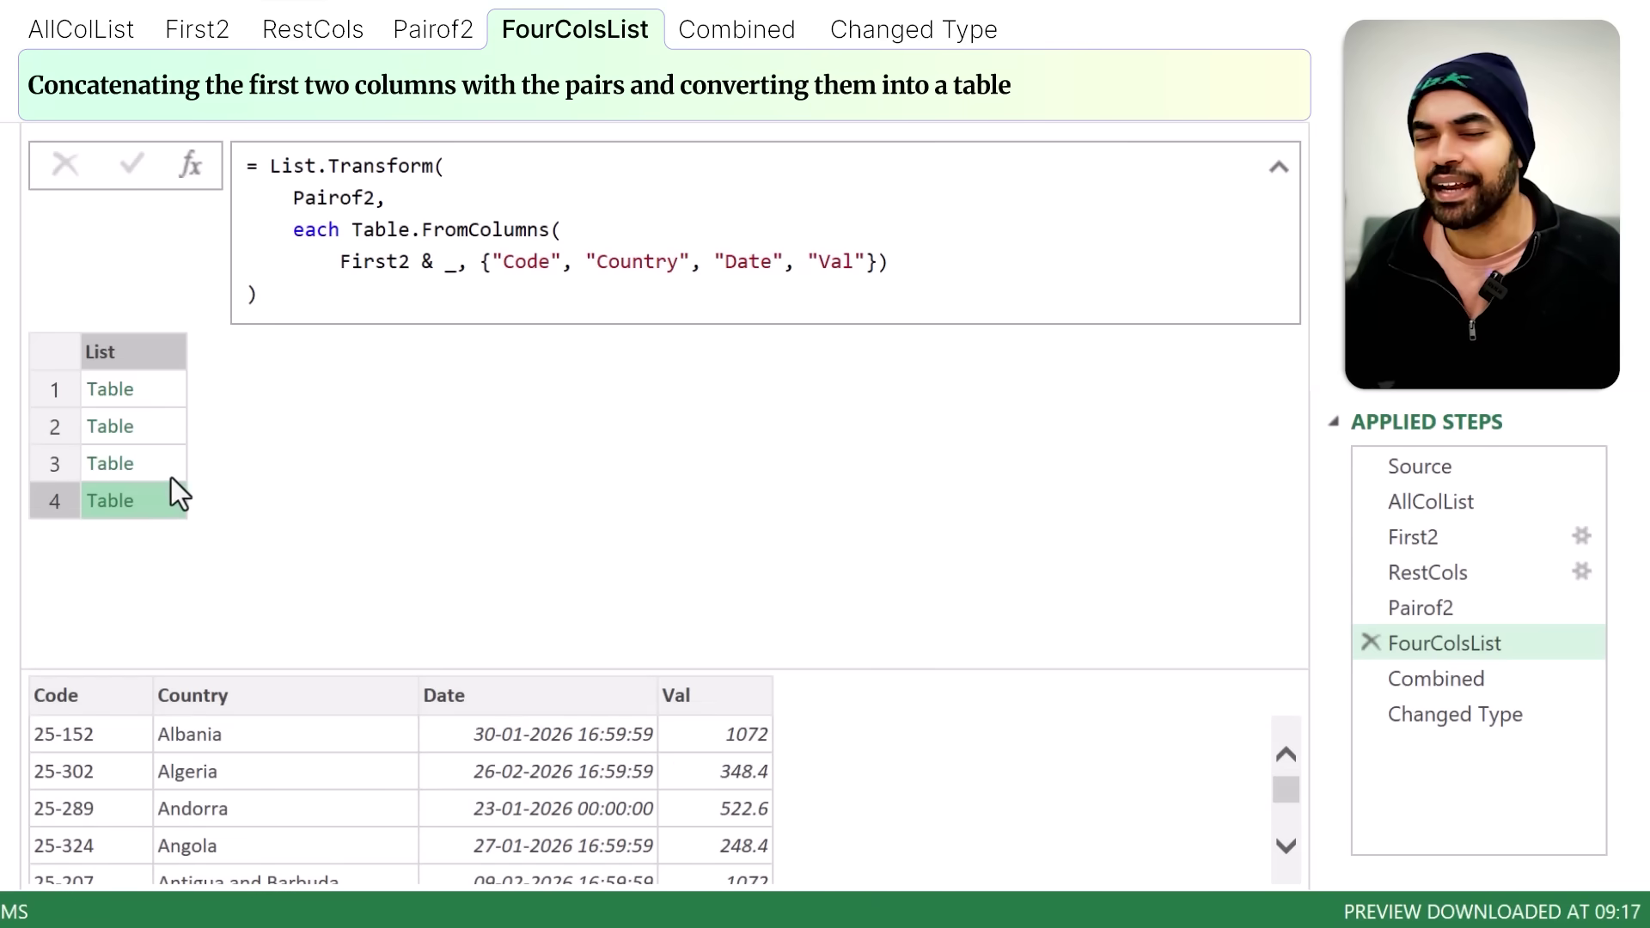
Step: Review the Combined step's Table.Combine formula and the Changed Type step's column data types
click(1499, 685)
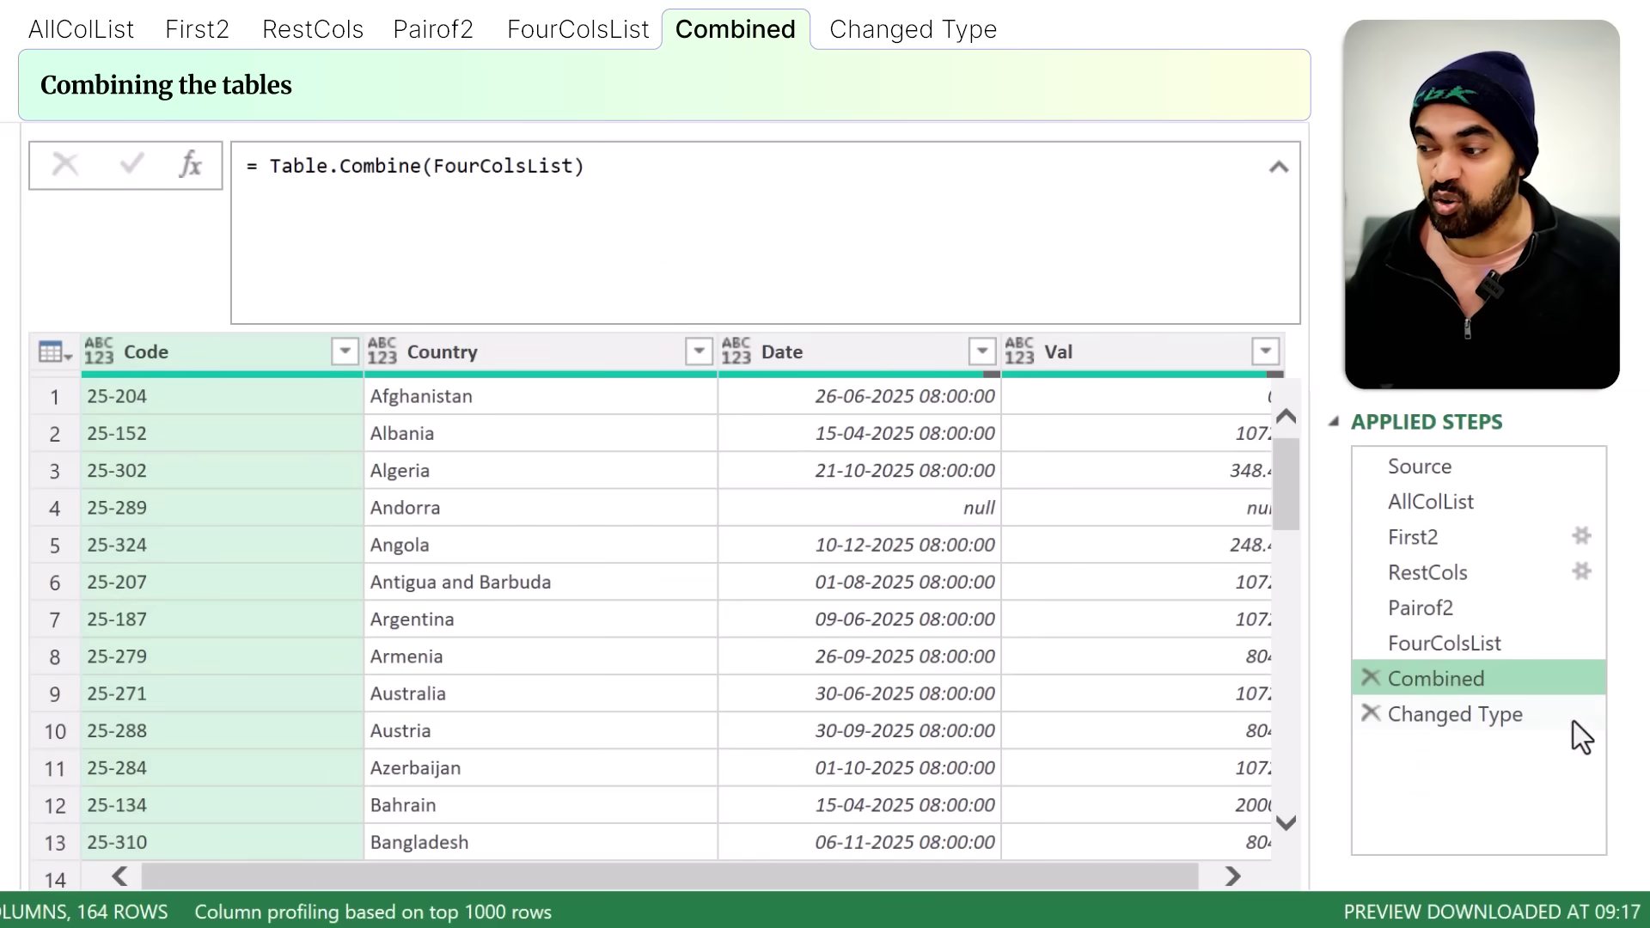
click(1474, 711)
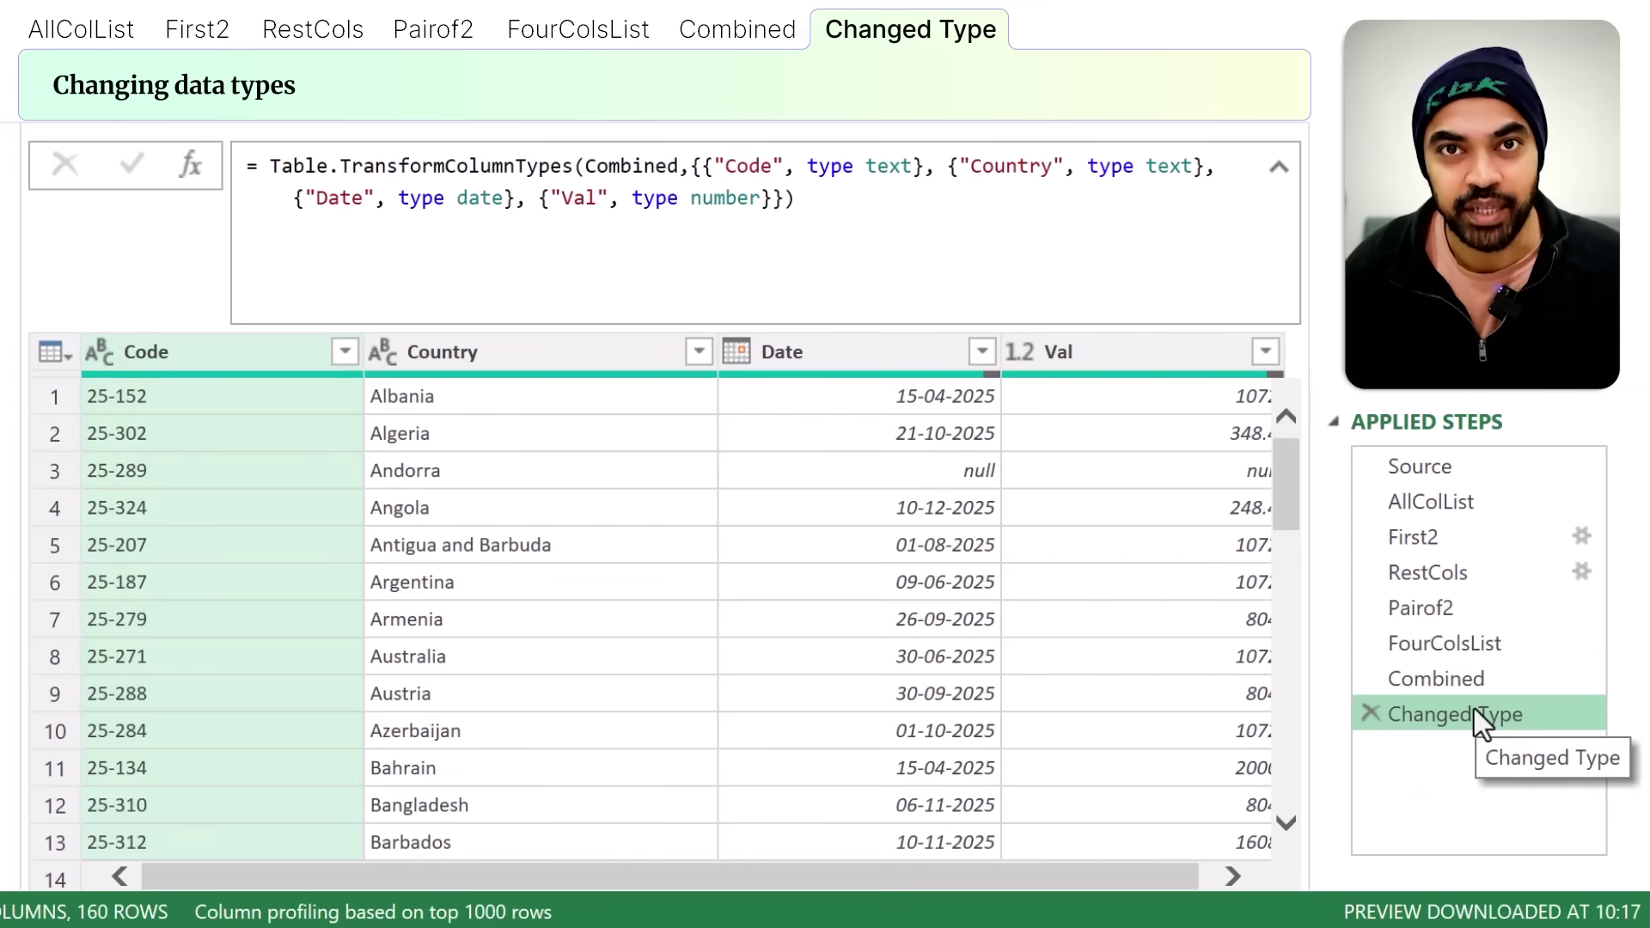